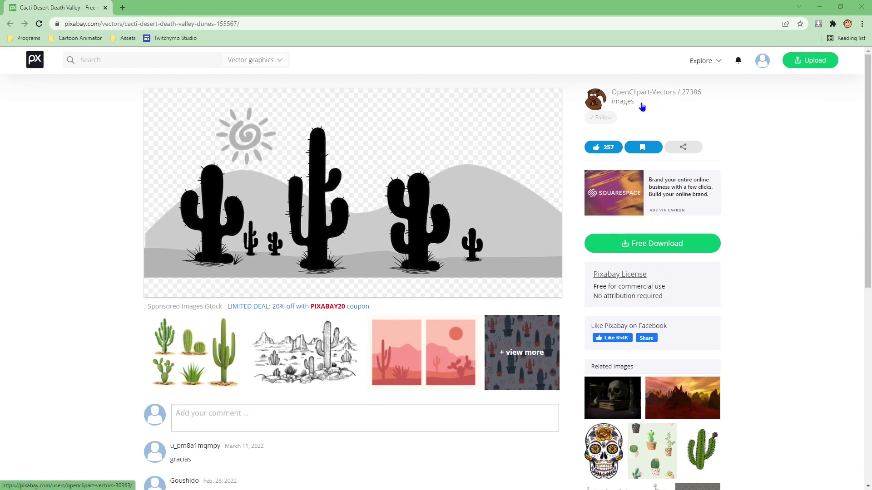
Pick the SVG vector option from Pixabay's Free Download sizes for the cacti desert image
{"action": "left_click", "coordinate": [645, 245]}
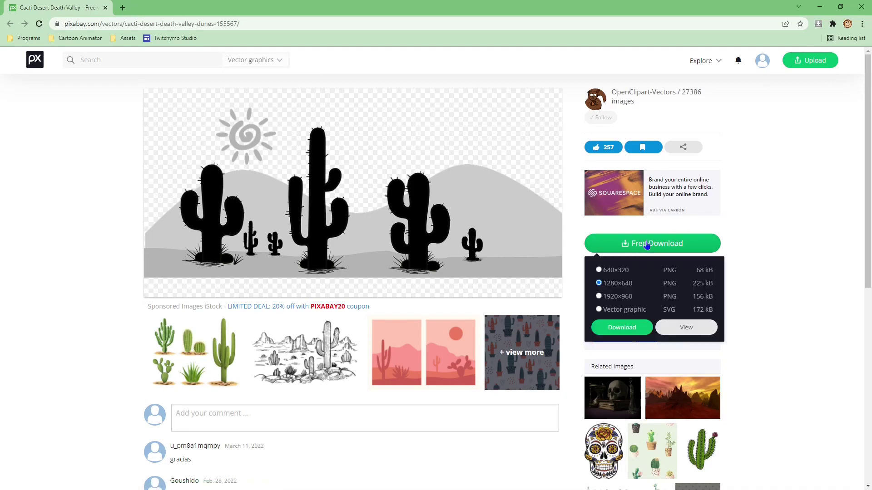
{"action": "left_click", "coordinate": [599, 309]}
Download the SVG and open cacti-155567.svg from the cacti Scene folder in Inkscape
{"action": "left_click", "coordinate": [622, 328]}
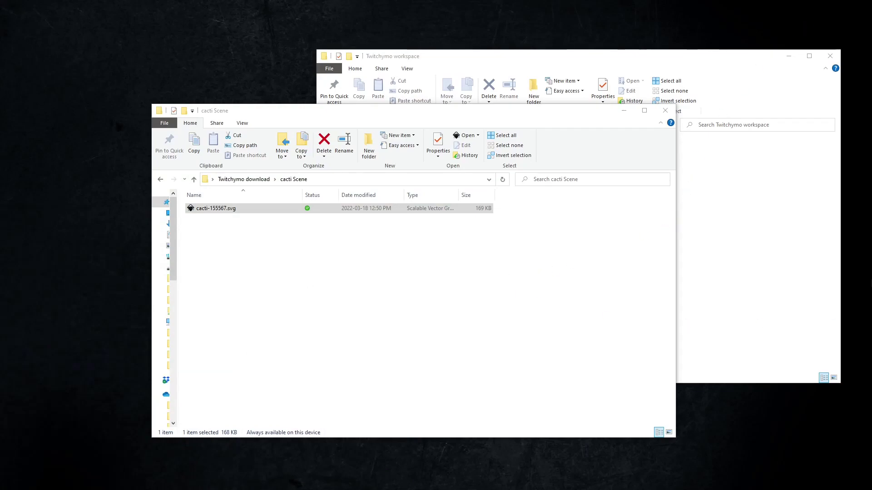
{"action": "left_click", "coordinate": [211, 211]}
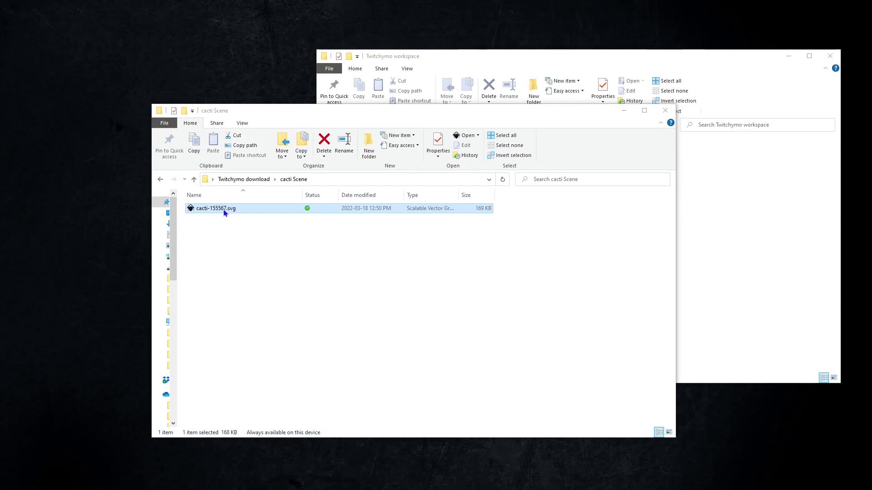
{"action": "left_click", "coordinate": [225, 213]}
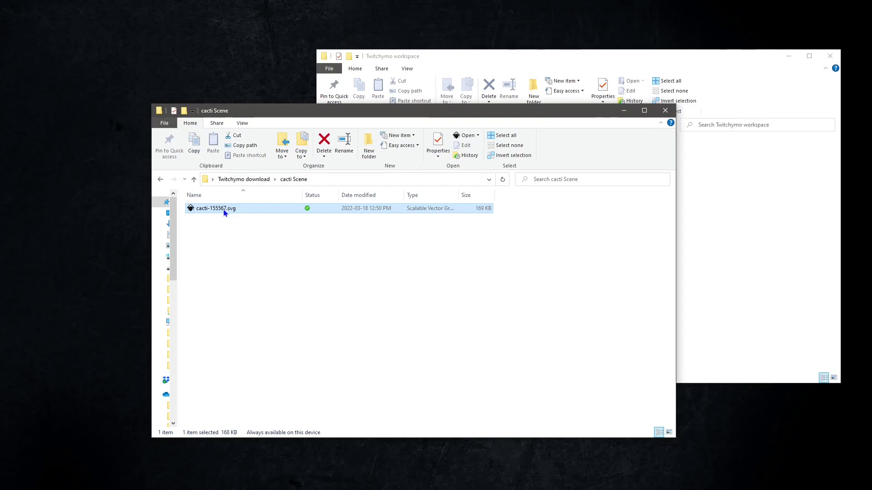
{"action": "double_click", "coordinate": [224, 210]}
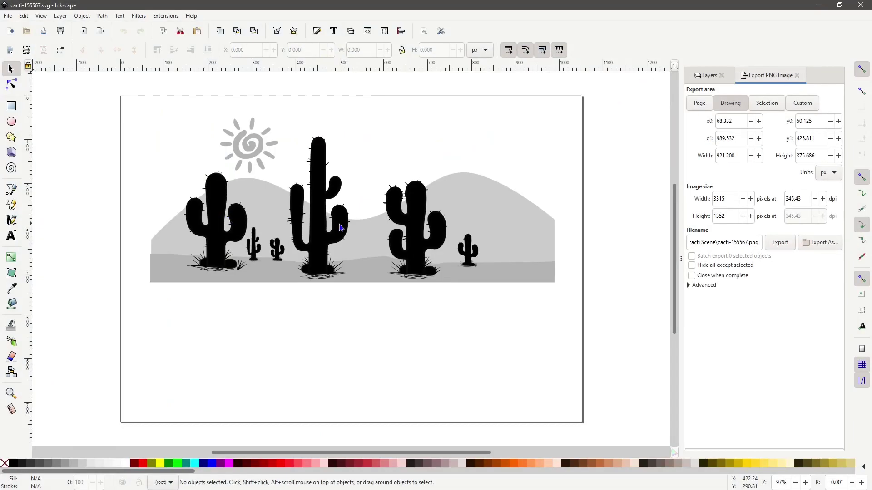
Add a new layer named Layer 1 in the Layers panel
{"action": "left_click", "coordinate": [709, 75]}
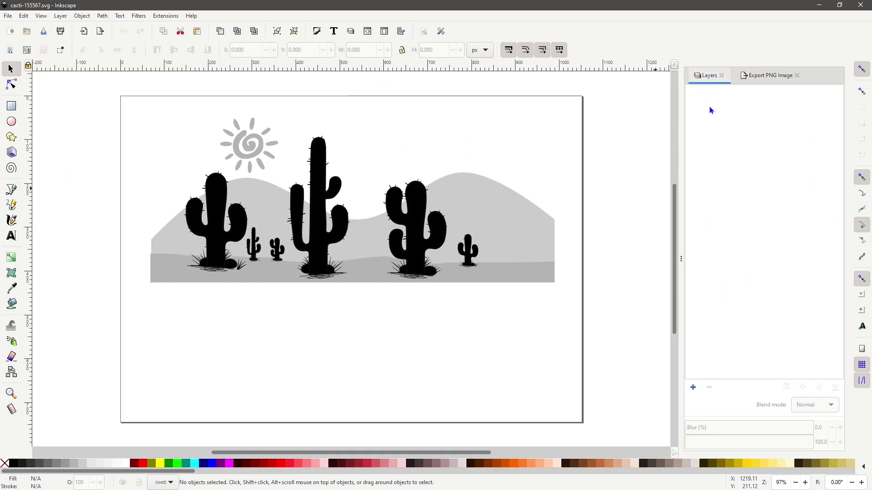
{"action": "left_click", "coordinate": [694, 388]}
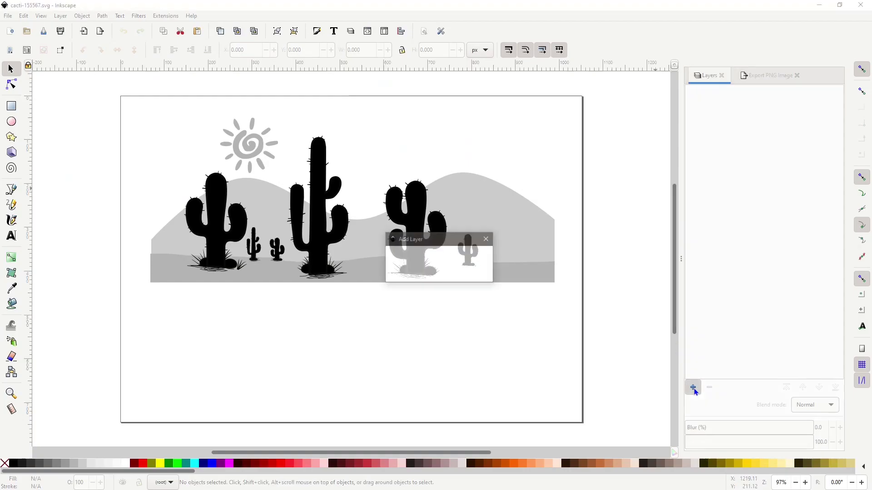
{"action": "left_click", "coordinate": [487, 277]}
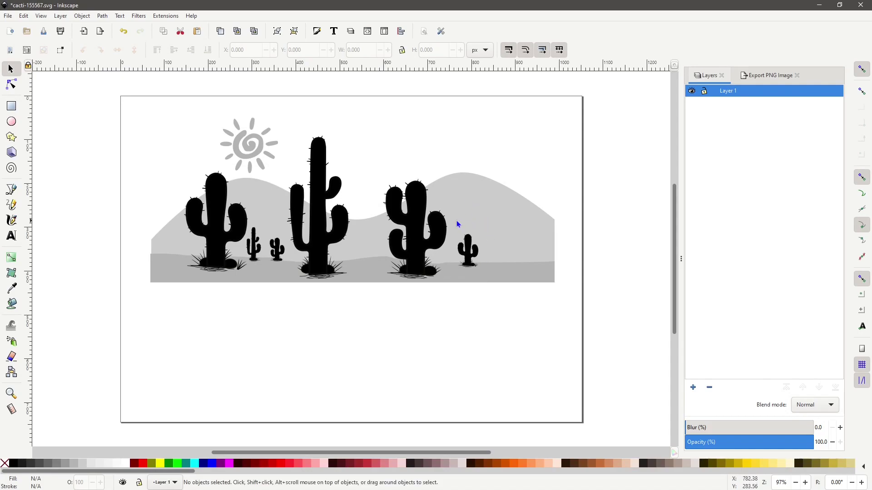
Move the whole cactus desert group into Layer 1
{"action": "left_click", "coordinate": [417, 229]}
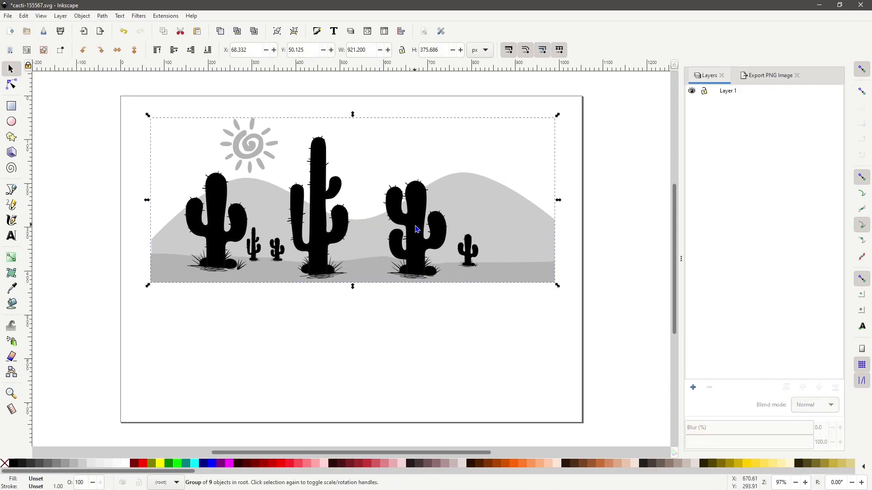
{"action": "right_click", "coordinate": [417, 230]}
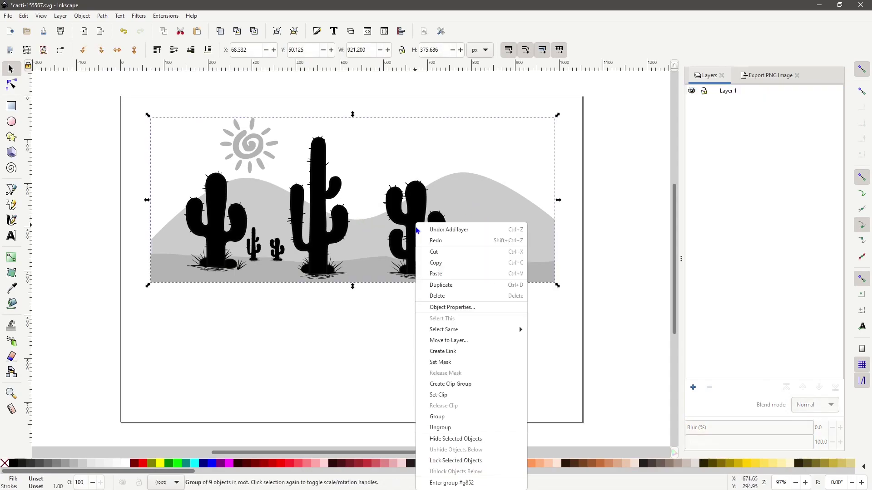
{"action": "left_click", "coordinate": [453, 341]}
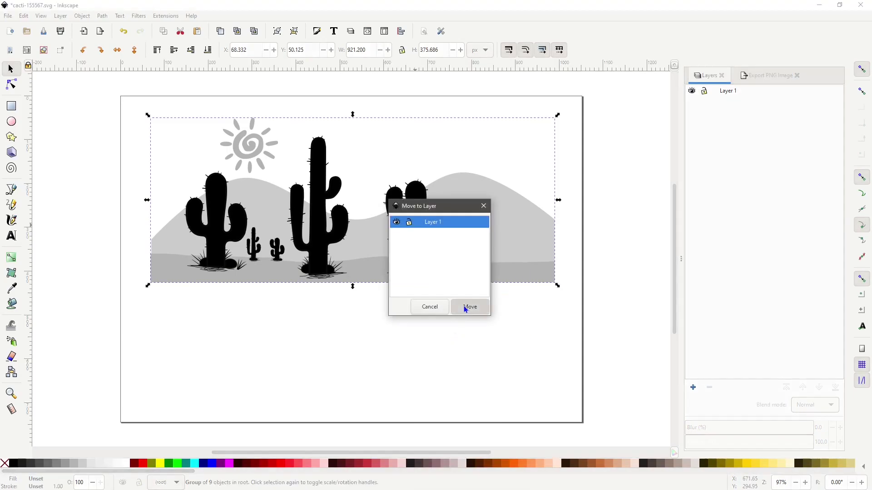
{"action": "left_click", "coordinate": [465, 307]}
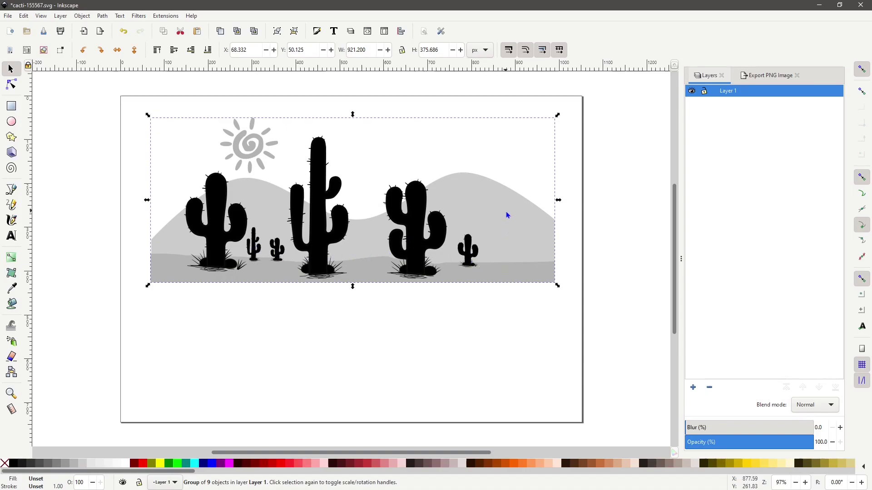
Duplicate Layer 1 nine times, making ten identical layers
{"action": "right_click", "coordinate": [743, 97]}
{"action": "left_click", "coordinate": [768, 210]}
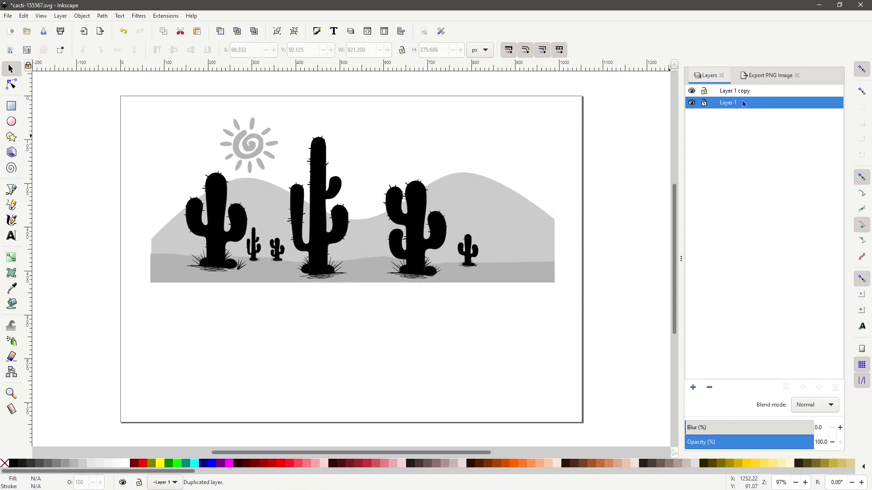
{"action": "right_click", "coordinate": [743, 103]}
{"action": "left_click", "coordinate": [769, 217]}
{"action": "right_click", "coordinate": [742, 115]}
{"action": "left_click", "coordinate": [769, 234]}
{"action": "right_click", "coordinate": [744, 128]}
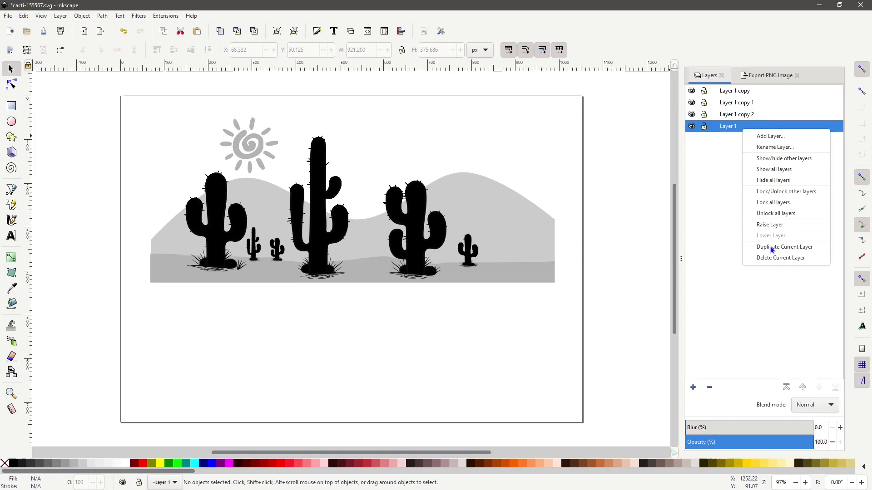
{"action": "left_click", "coordinate": [770, 249]}
{"action": "right_click", "coordinate": [743, 137]}
{"action": "left_click", "coordinate": [771, 256]}
{"action": "right_click", "coordinate": [743, 153]}
{"action": "left_click", "coordinate": [772, 271]}
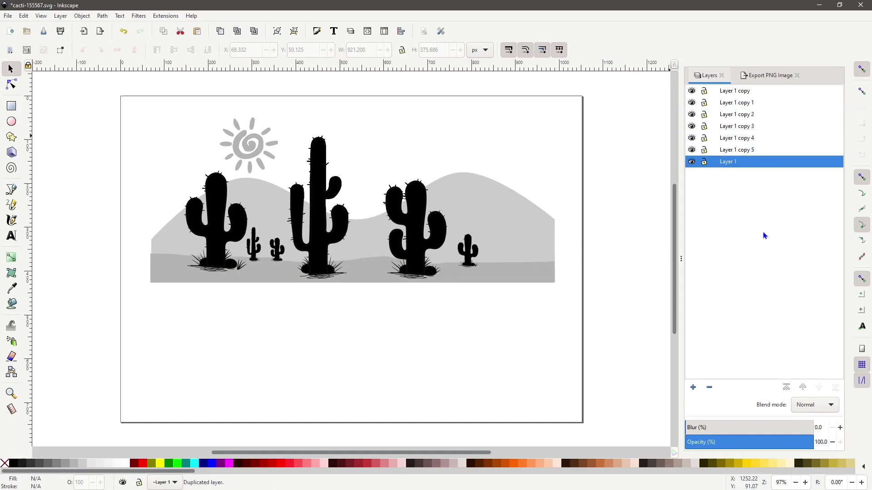
{"action": "right_click", "coordinate": [743, 163]}
{"action": "left_click", "coordinate": [773, 279]}
{"action": "right_click", "coordinate": [745, 173]}
{"action": "left_click", "coordinate": [777, 290]}
{"action": "right_click", "coordinate": [754, 187]}
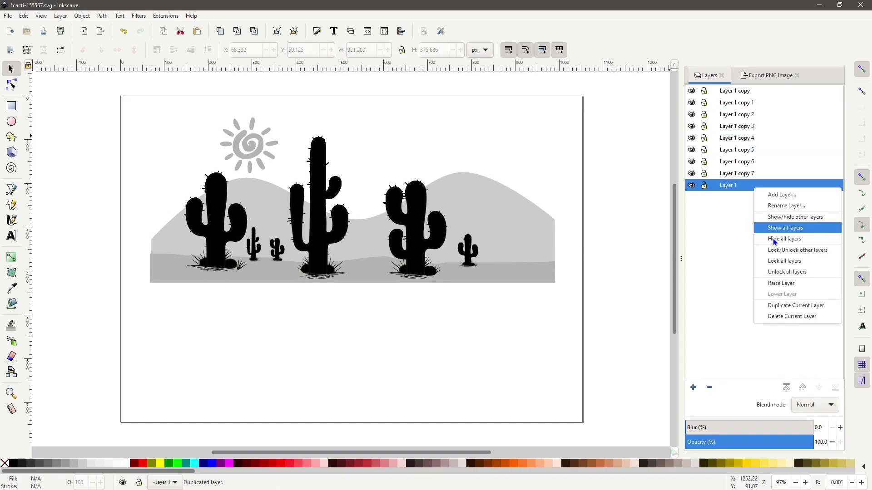
{"action": "left_click", "coordinate": [778, 306]}
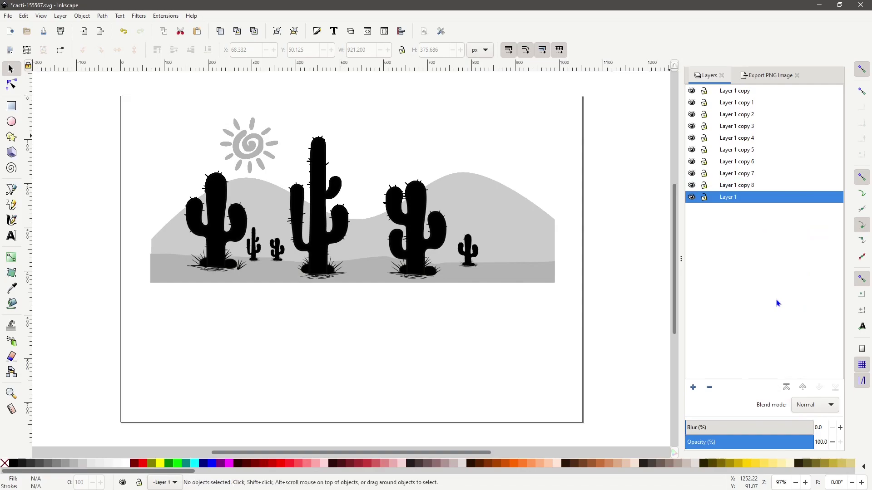
Rename the bottom four layers to org, sun, mountains and forground
{"action": "double_click", "coordinate": [729, 197]}
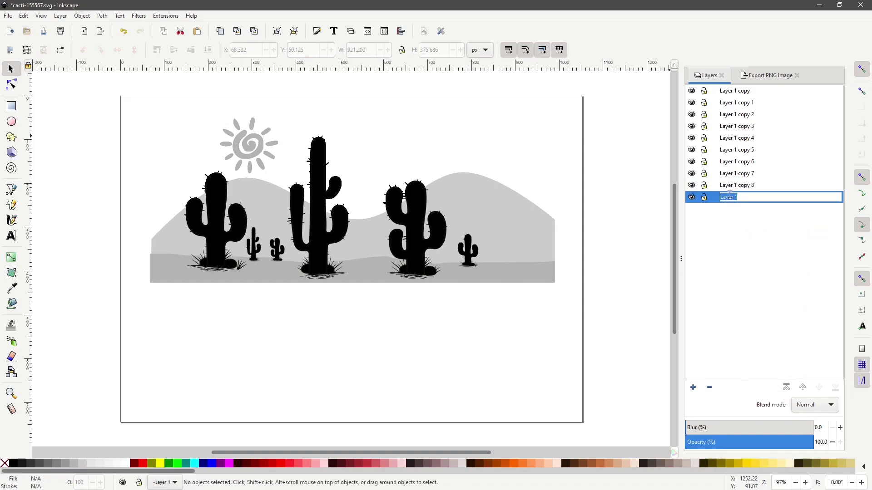
{"action": "type", "text": "org"}
{"action": "key", "text": "Return"}
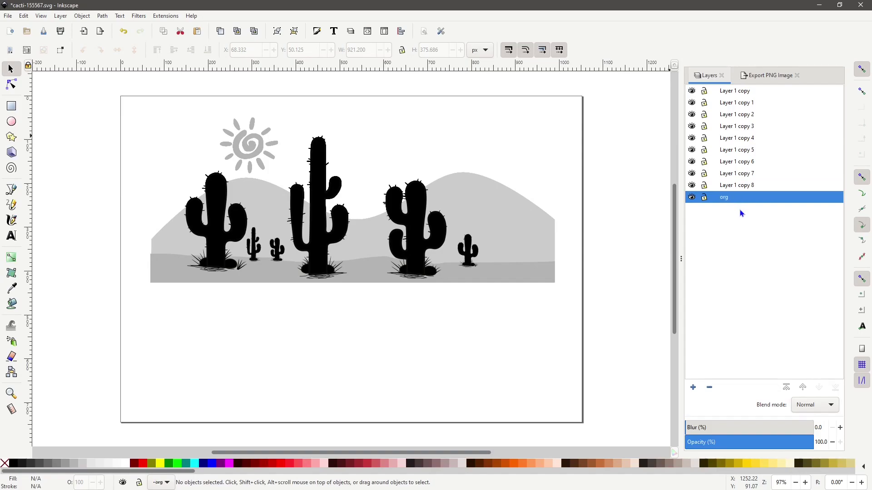
{"action": "left_click", "coordinate": [732, 184]}
{"action": "left_click", "coordinate": [732, 185]}
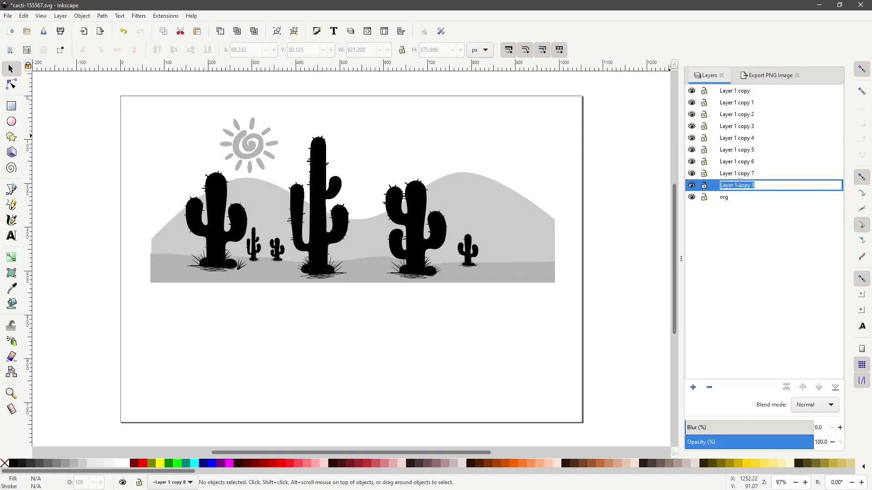
{"action": "type", "text": "sun"}
{"action": "key", "text": "Return"}
{"action": "left_click", "coordinate": [748, 175]}
{"action": "left_click", "coordinate": [748, 175]}
{"action": "type", "text": "mountains"}
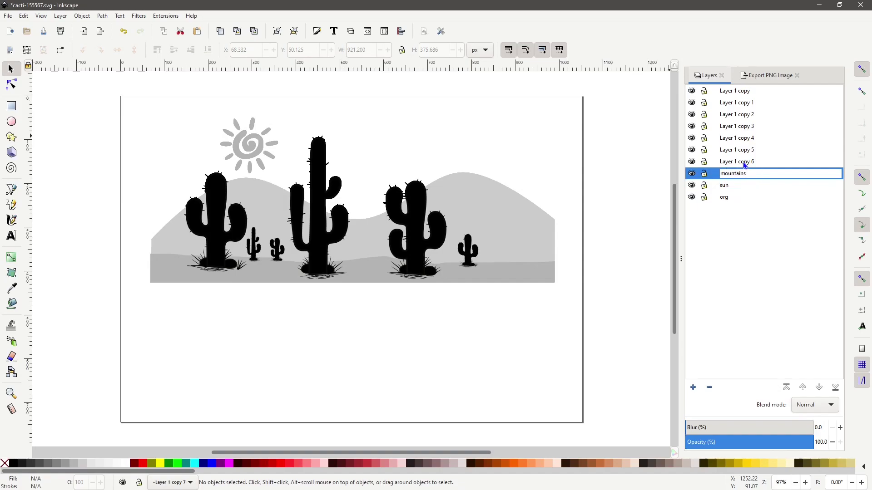
{"action": "key", "text": "Return"}
{"action": "left_click", "coordinate": [744, 163]}
{"action": "left_click", "coordinate": [761, 162]}
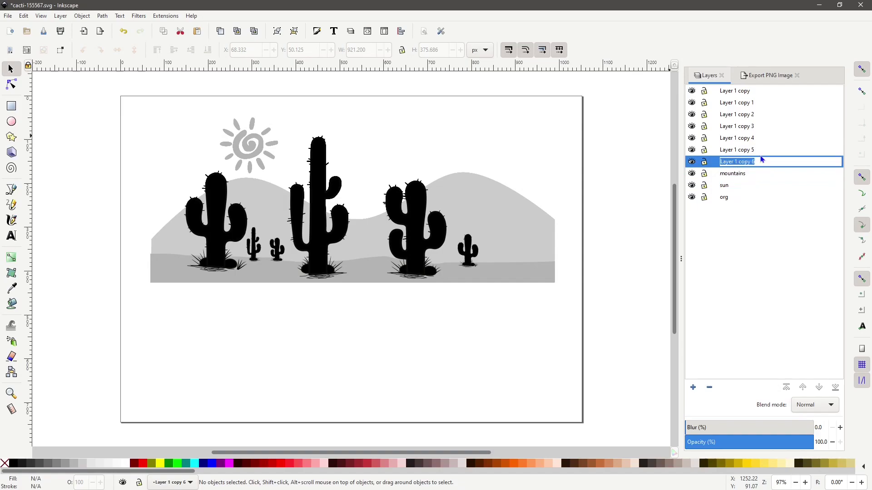
{"action": "type", "text": "forground"}
{"action": "key", "text": "Return"}
Rename the remaining six layer copies cacti-1 through cacti-6
{"action": "left_click", "coordinate": [768, 150]}
{"action": "left_click", "coordinate": [771, 149]}
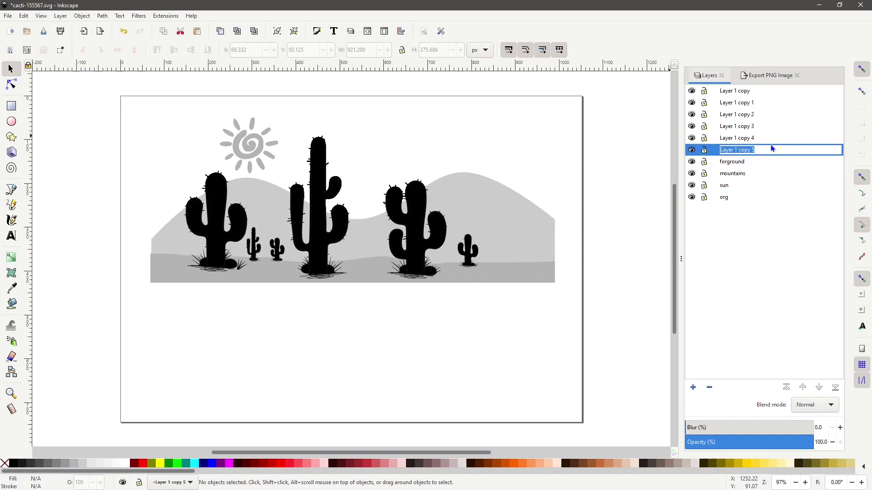
{"action": "type", "text": "cacti-1"}
{"action": "key", "text": "Return"}
{"action": "left_click", "coordinate": [771, 138]}
{"action": "left_click", "coordinate": [771, 138]}
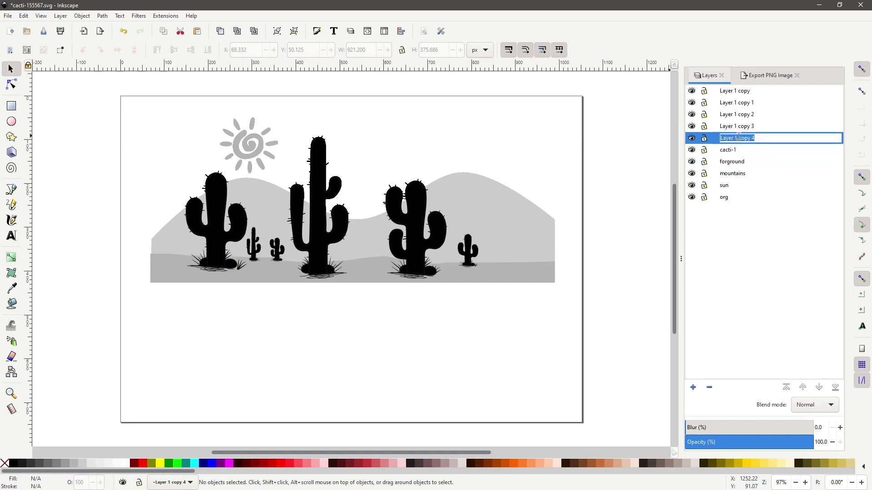
{"action": "type", "text": "cacti-2"}
{"action": "key", "text": "Return"}
{"action": "double_click", "coordinate": [750, 127]}
{"action": "type", "text": "cacti-3"}
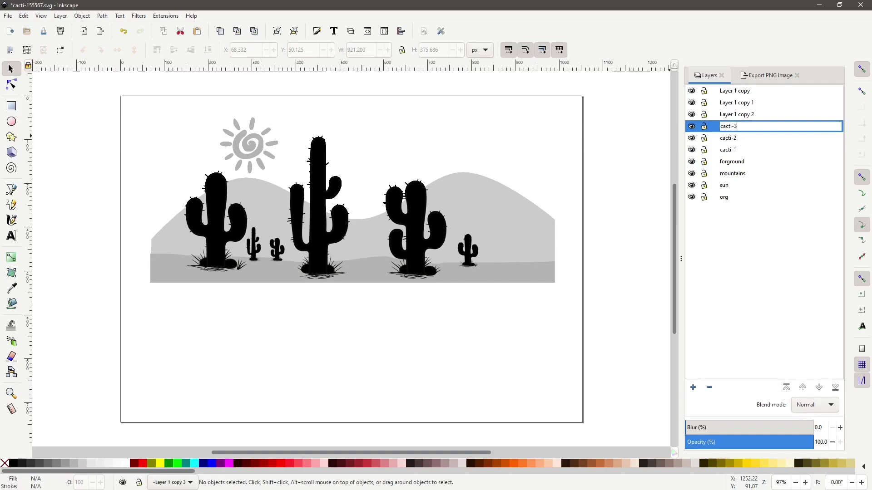
{"action": "key", "text": "Return"}
{"action": "double_click", "coordinate": [751, 114]}
{"action": "type", "text": "cacti-4"}
{"action": "key", "text": "Return"}
{"action": "double_click", "coordinate": [751, 102]}
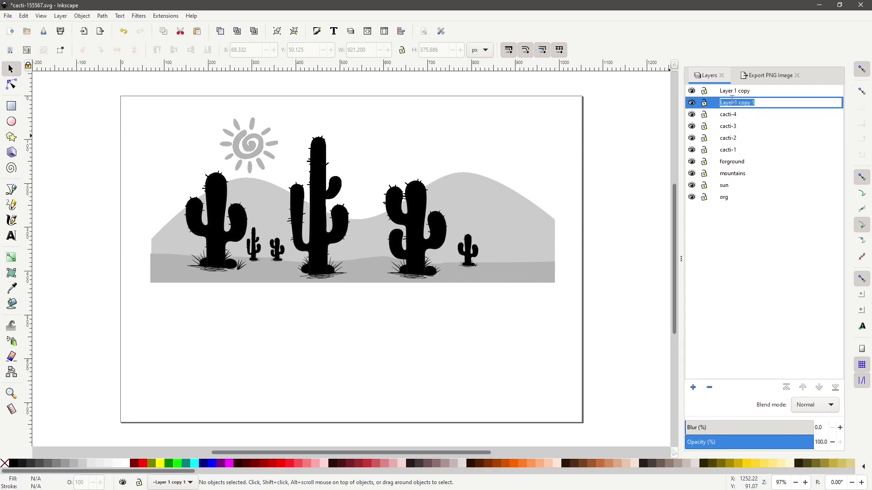
{"action": "type", "text": "cacti-5"}
{"action": "key", "text": "Return"}
{"action": "double_click", "coordinate": [750, 91]}
{"action": "type", "text": "cac"}
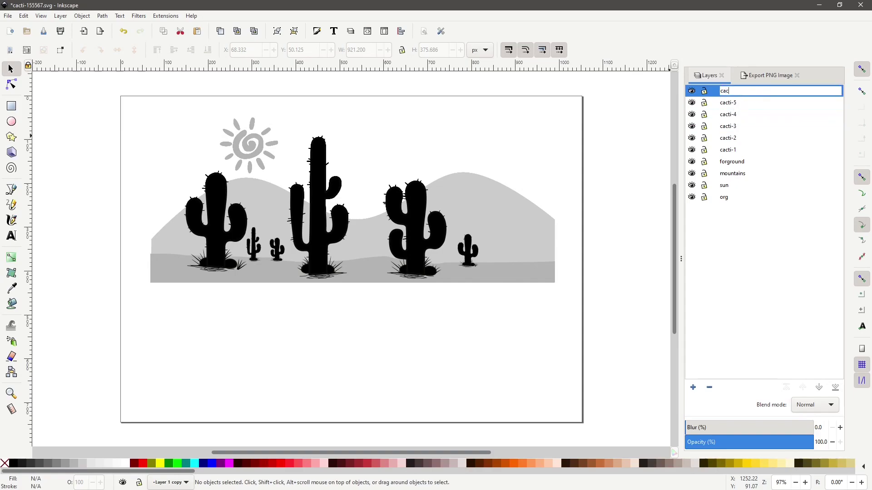
{"action": "key", "text": "Return"}
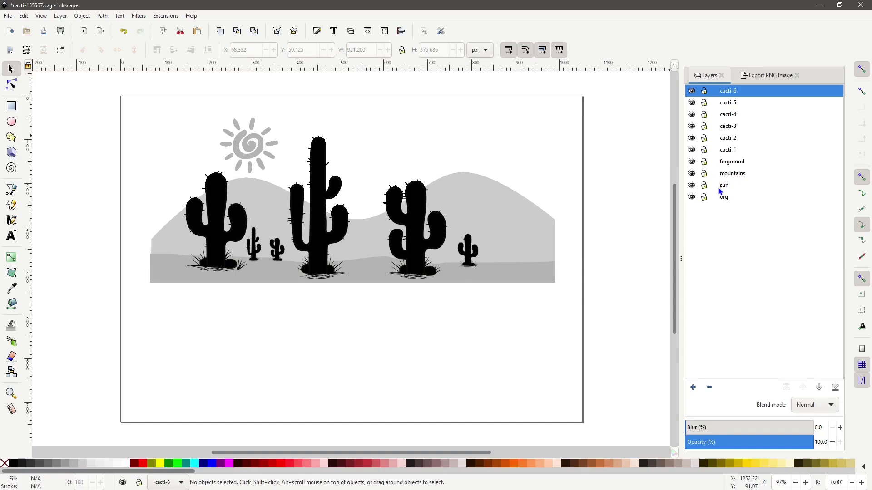
Delete the small cacti, tall cactus and grey ground band from the sun layer
{"action": "left_click", "coordinate": [724, 185]}
{"action": "key", "text": "ctrl+z"}
{"action": "key", "text": "ctrl+z"}
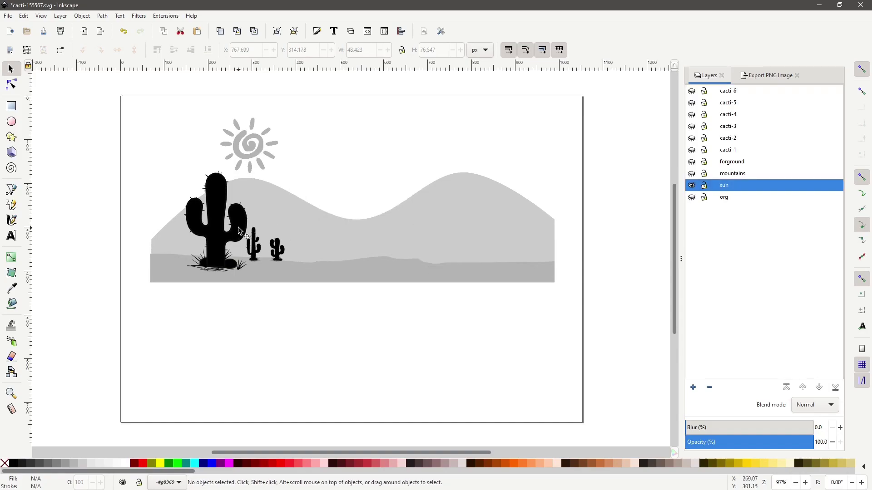
{"action": "left_click", "coordinate": [257, 249]}
{"action": "key", "text": "Delete"}
{"action": "left_click", "coordinate": [282, 255]}
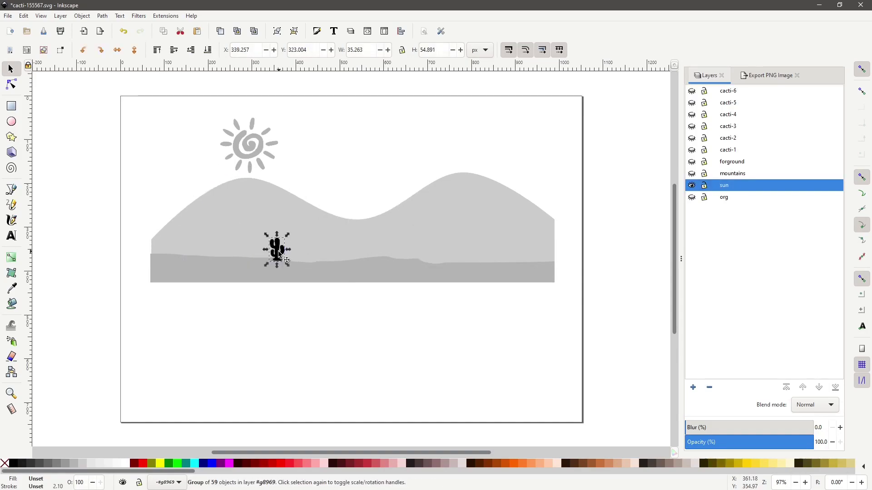
{"action": "key", "text": "Delete"}
{"action": "left_click", "coordinate": [341, 249]}
{"action": "key", "text": "Delete"}
{"action": "left_click", "coordinate": [347, 268]}
{"action": "key", "text": "Delete"}
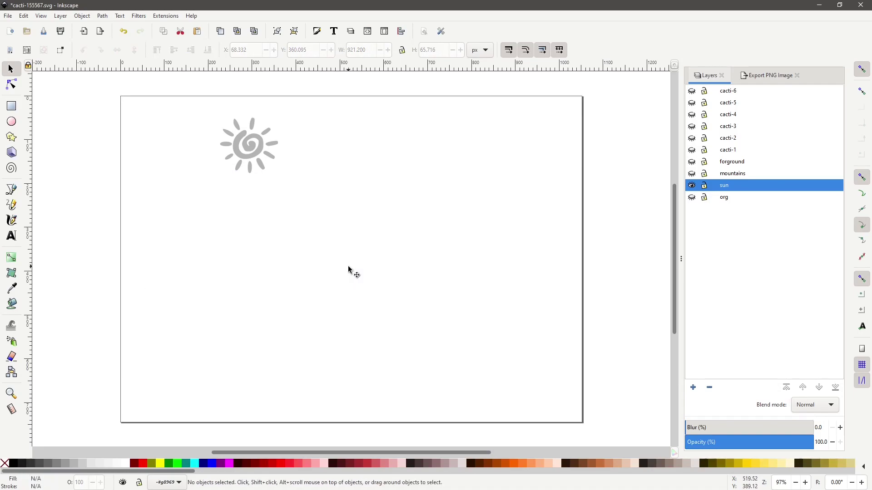
Hide the sun layer, then strip the mountains layer's group down to the left cactus
{"action": "left_click", "coordinate": [692, 186]}
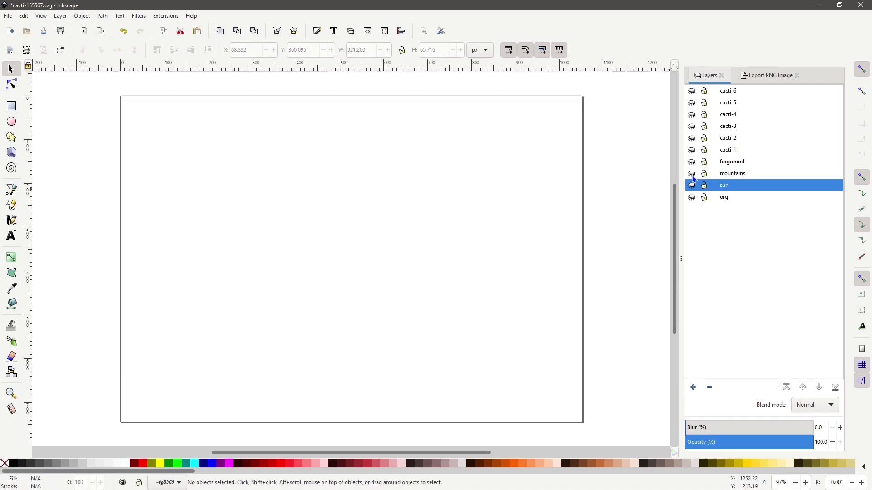
{"action": "left_click", "coordinate": [692, 185]}
{"action": "left_click", "coordinate": [737, 175]}
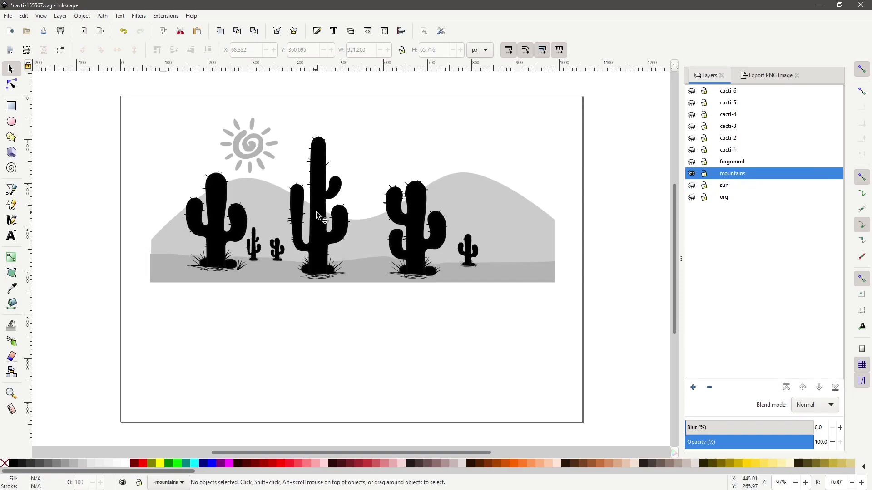
{"action": "left_click", "coordinate": [318, 214]}
{"action": "double_click", "coordinate": [318, 215]}
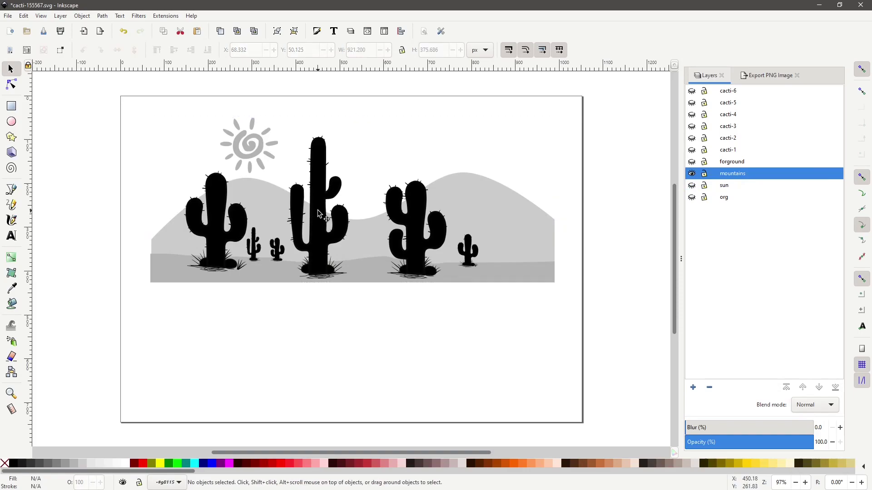
{"action": "left_click", "coordinate": [318, 215]}
{"action": "key", "text": "Delete"}
{"action": "left_click_drag", "start_coordinate": [571, 171], "coordinate": [136, 298]}
{"action": "key", "text": "Delete"}
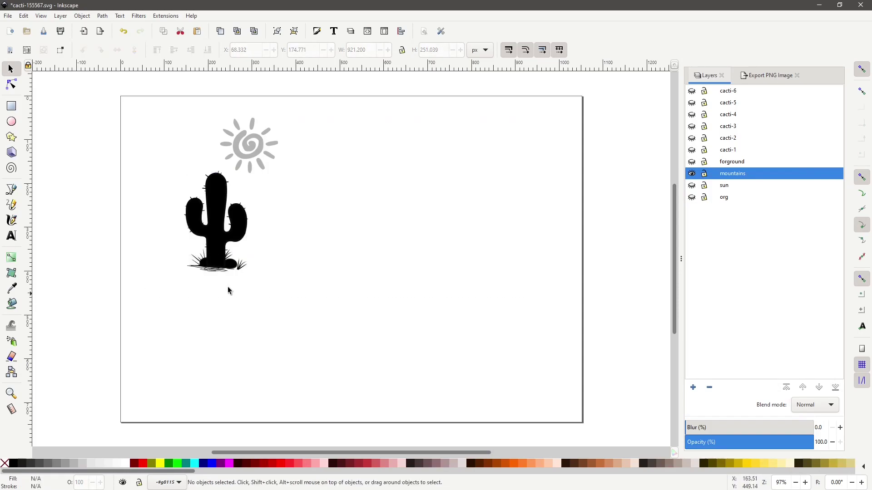
{"action": "left_click", "coordinate": [218, 230]}
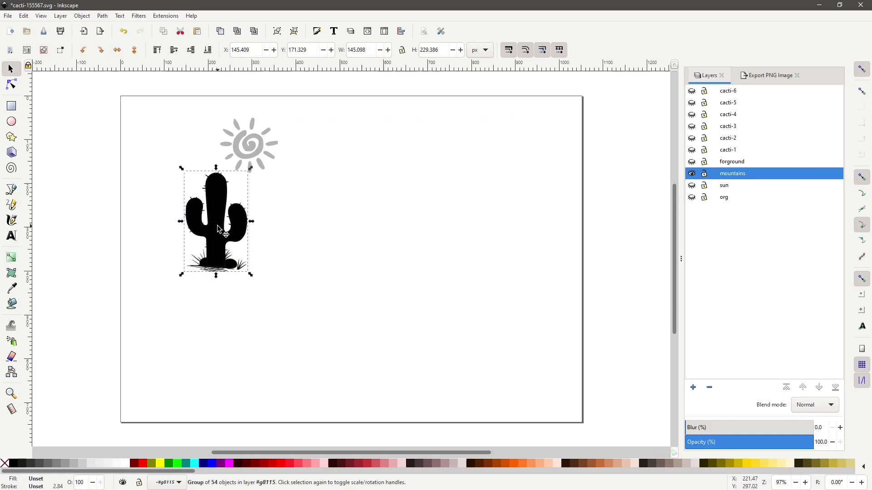
Undo and redo the deletions to check each layer's contents, then show cacti-5, cacti-4 and cacti-3
{"action": "key", "text": "ctrl+z"}
{"action": "key", "text": "ctrl+alt+a"}
{"action": "key", "text": "Delete"}
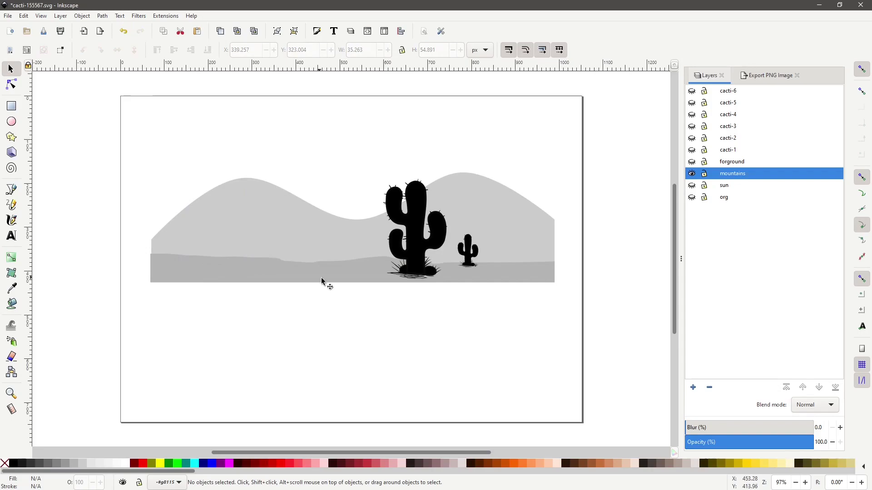
{"action": "key", "text": "ctrl+z"}
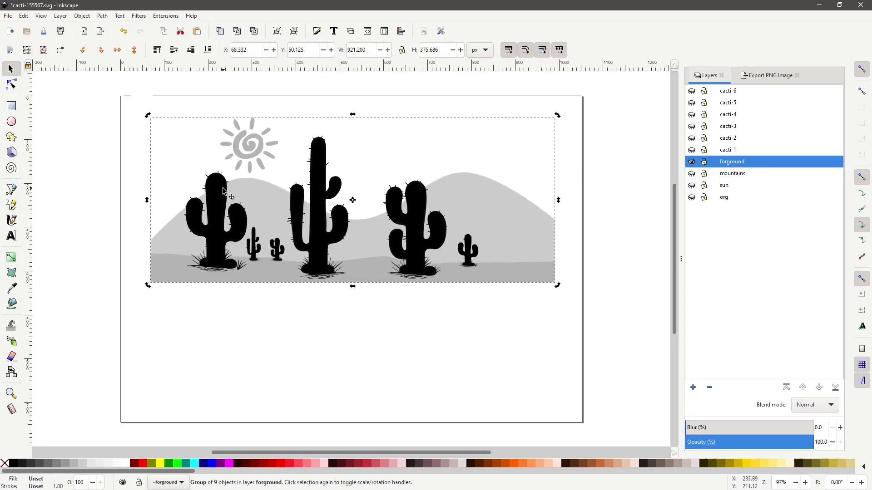
{"action": "key", "text": "ctrl+z"}
{"action": "key", "text": "ctrl+z"}
{"action": "key", "text": "ctrl+z"}
{"action": "key", "text": "ctrl+z"}
{"action": "key", "text": "ctrl+z"}
{"action": "key", "text": "ctrl+z"}
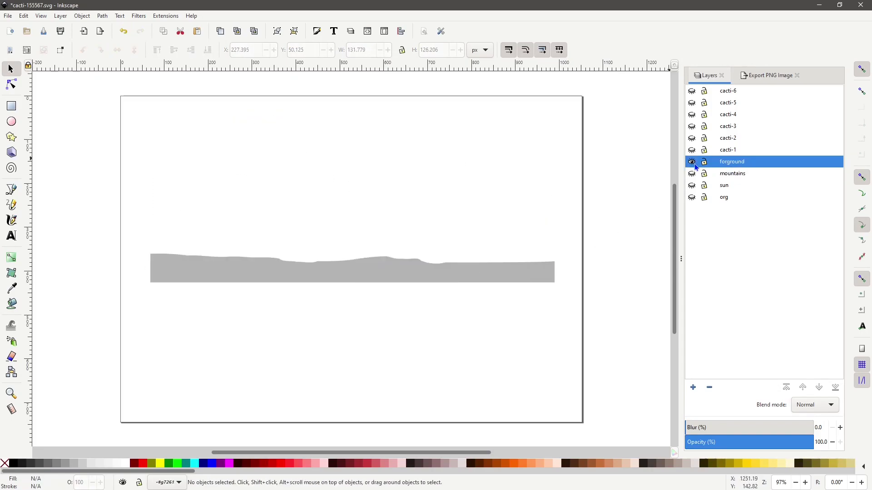
{"action": "key", "text": "ctrl+shift+z"}
{"action": "key", "text": "ctrl+shift+z"}
{"action": "key", "text": "ctrl+shift+z"}
{"action": "key", "text": "ctrl+shift+z"}
{"action": "key", "text": "ctrl+shift+z"}
{"action": "key", "text": "ctrl+shift+z"}
{"action": "key", "text": "ctrl+shift+z"}
{"action": "key", "text": "ctrl+shift+z"}
{"action": "key", "text": "ctrl+z"}
{"action": "key", "text": "ctrl+z"}
{"action": "key", "text": "ctrl+z"}
{"action": "key", "text": "ctrl+z"}
{"action": "key", "text": "ctrl+z"}
{"action": "key", "text": "ctrl+z"}
{"action": "key", "text": "ctrl+z"}
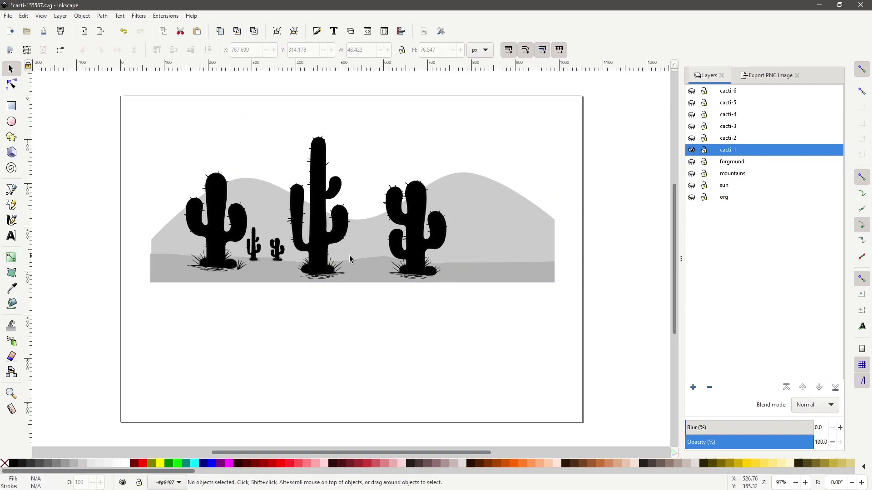
{"action": "key", "text": "ctrl+z"}
{"action": "key", "text": "ctrl+z"}
{"action": "key", "text": "ctrl+shift+z"}
{"action": "key", "text": "ctrl+shift+z"}
{"action": "key", "text": "ctrl+shift+z"}
{"action": "key", "text": "ctrl+shift+z"}
{"action": "key", "text": "ctrl+shift+z"}
{"action": "key", "text": "ctrl+shift+z"}
{"action": "key", "text": "ctrl+shift+z"}
{"action": "key", "text": "ctrl+shift+z"}
{"action": "key", "text": "ctrl+shift+z"}
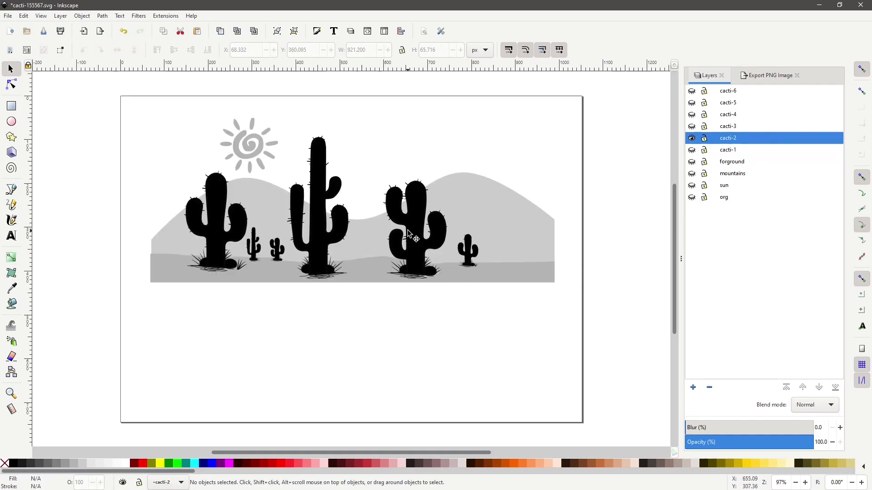
{"action": "key", "text": "ctrl+z"}
{"action": "key", "text": "ctrl+z"}
{"action": "key", "text": "ctrl+z"}
{"action": "key", "text": "ctrl+z"}
{"action": "key", "text": "ctrl+z"}
{"action": "key", "text": "ctrl+z"}
{"action": "key", "text": "ctrl+z"}
{"action": "key", "text": "ctrl+z"}
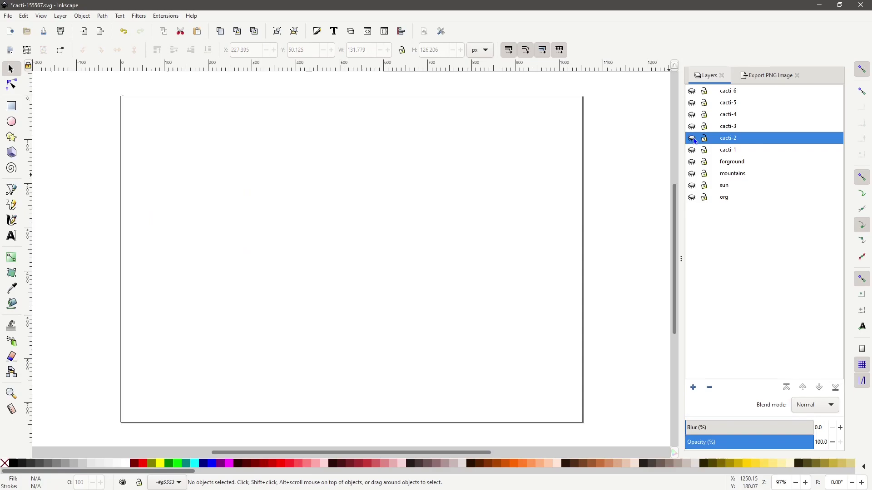
{"action": "key", "text": "ctrl+shift+z"}
{"action": "key", "text": "ctrl+shift+z"}
{"action": "key", "text": "ctrl+shift+z"}
{"action": "key", "text": "ctrl+shift+z"}
{"action": "key", "text": "ctrl+shift+z"}
{"action": "key", "text": "ctrl+shift+z"}
{"action": "key", "text": "ctrl+shift+z"}
{"action": "key", "text": "ctrl+shift+z"}
{"action": "key", "text": "ctrl+z"}
{"action": "key", "text": "ctrl+z"}
{"action": "key", "text": "ctrl+z"}
{"action": "key", "text": "ctrl+z"}
{"action": "key", "text": "ctrl+z"}
{"action": "key", "text": "ctrl+z"}
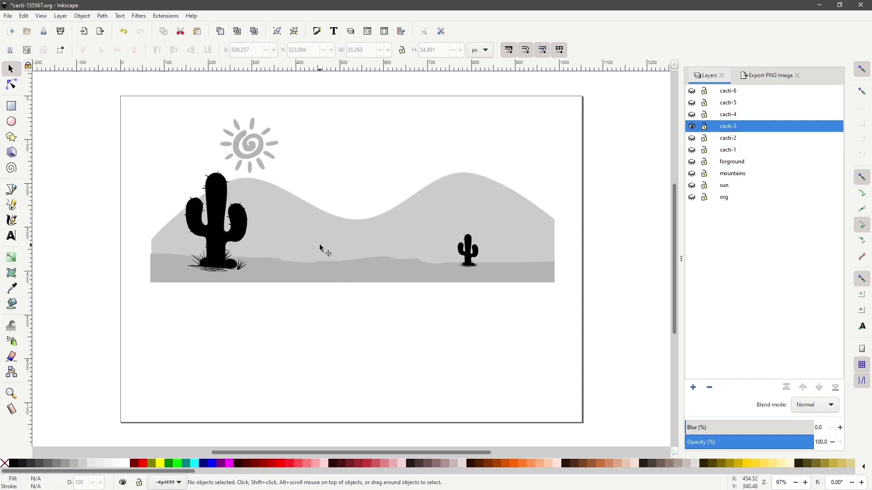
{"action": "key", "text": "ctrl+shift+z"}
{"action": "key", "text": "ctrl+shift+z"}
{"action": "key", "text": "ctrl+shift+z"}
{"action": "key", "text": "ctrl+shift+z"}
{"action": "key", "text": "ctrl+shift+z"}
{"action": "key", "text": "ctrl+shift+z"}
{"action": "key", "text": "ctrl+z"}
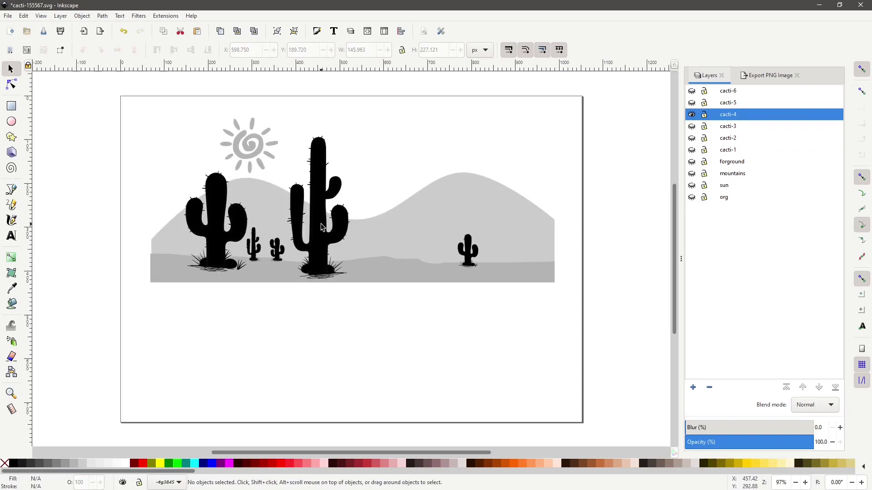
{"action": "key", "text": "ctrl+z"}
{"action": "key", "text": "ctrl+z"}
{"action": "key", "text": "ctrl+z"}
{"action": "key", "text": "ctrl+z"}
{"action": "key", "text": "ctrl+z"}
{"action": "key", "text": "ctrl+z"}
{"action": "key", "text": "ctrl+shift+z"}
{"action": "key", "text": "ctrl+shift+z"}
{"action": "key", "text": "ctrl+shift+z"}
{"action": "key", "text": "ctrl+shift+z"}
{"action": "key", "text": "ctrl+shift+z"}
{"action": "key", "text": "ctrl+shift+z"}
{"action": "key", "text": "ctrl+shift+z"}
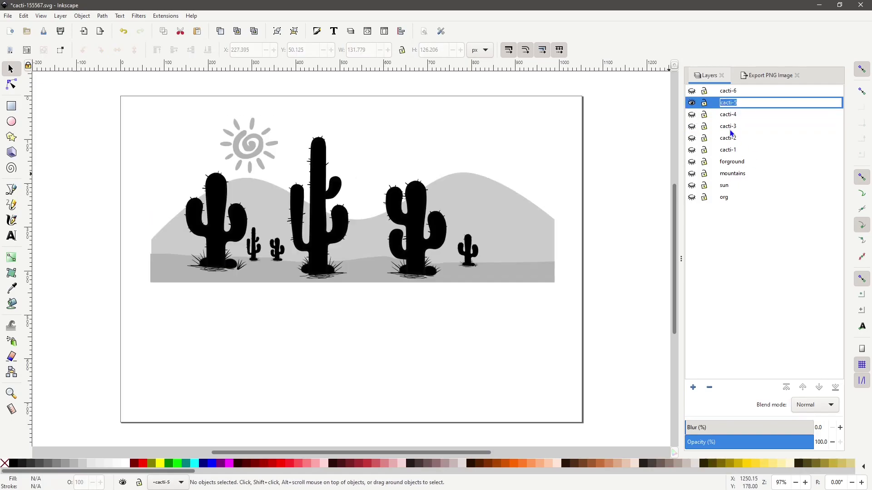
{"action": "key", "text": "ctrl+shift+z"}
{"action": "key", "text": "ctrl+z"}
{"action": "key", "text": "ctrl+z"}
{"action": "key", "text": "ctrl+z"}
{"action": "key", "text": "ctrl+z"}
{"action": "key", "text": "ctrl+z"}
{"action": "key", "text": "ctrl+z"}
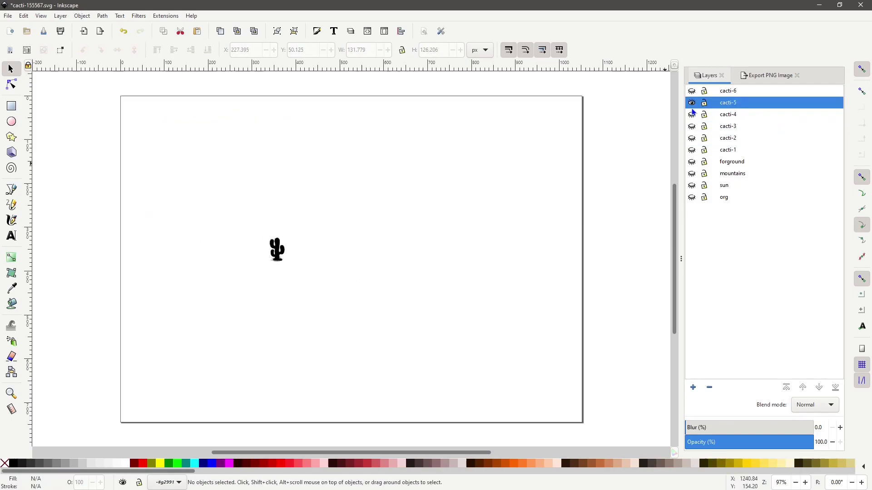
{"action": "key", "text": "ctrl+shift+z"}
{"action": "key", "text": "ctrl+shift+z"}
{"action": "key", "text": "ctrl+shift+z"}
{"action": "key", "text": "ctrl+shift+z"}
{"action": "key", "text": "ctrl+shift+z"}
{"action": "key", "text": "ctrl+shift+z"}
{"action": "key", "text": "ctrl+shift+z"}
{"action": "key", "text": "ctrl+shift+z"}
{"action": "key", "text": "ctrl+z"}
{"action": "key", "text": "ctrl+z"}
{"action": "key", "text": "ctrl+z"}
{"action": "key", "text": "ctrl+z"}
{"action": "key", "text": "ctrl+z"}
{"action": "key", "text": "ctrl+z"}
{"action": "key", "text": "ctrl+z"}
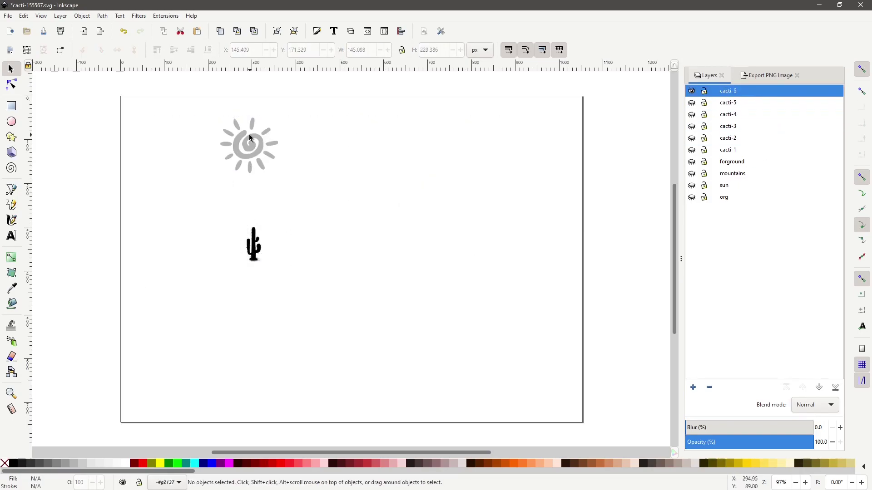
{"action": "key", "text": "ctrl+z"}
{"action": "left_click_drag", "start_coordinate": [693, 106], "coordinate": [694, 187]}
Duplicate the forground layer and rename the copy to midground
{"action": "left_click", "coordinate": [718, 235]}
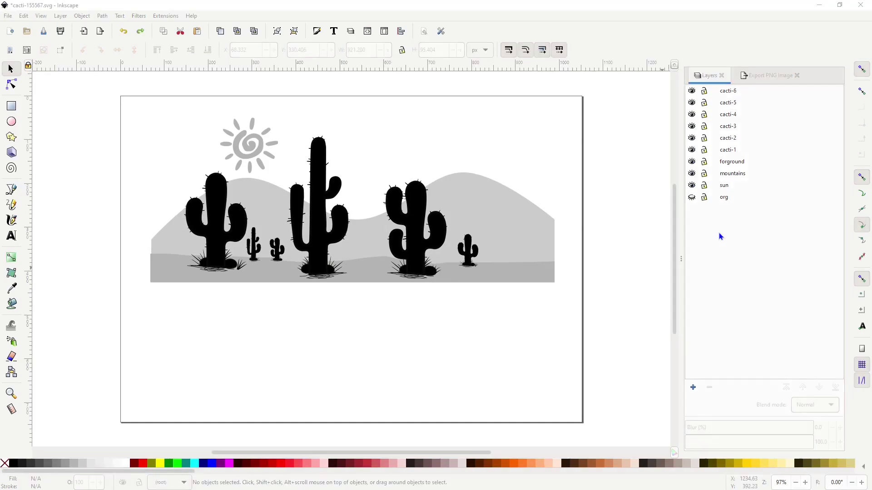
{"action": "left_click", "coordinate": [737, 165]}
{"action": "right_click", "coordinate": [736, 163]}
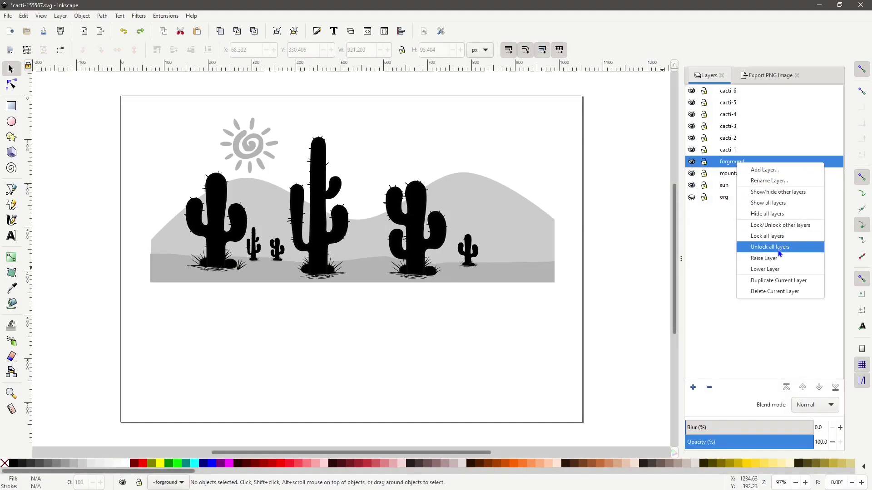
{"action": "left_click", "coordinate": [768, 282]}
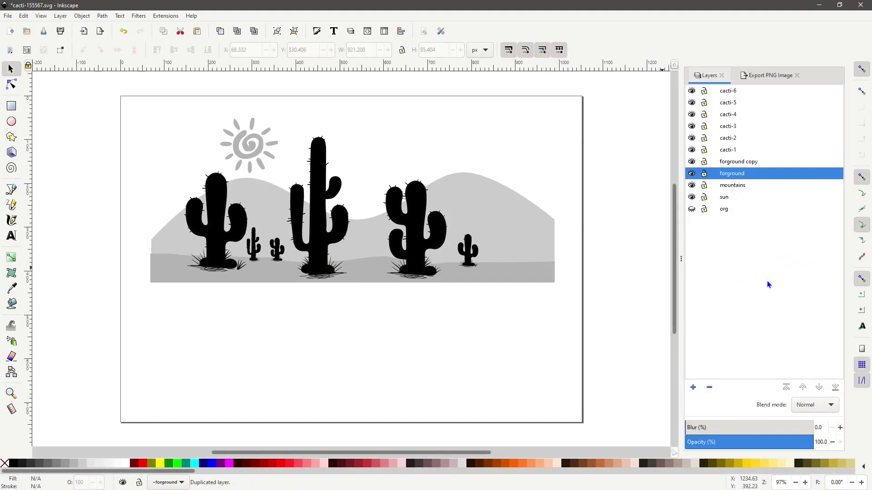
{"action": "left_click", "coordinate": [738, 164]}
{"action": "left_click", "coordinate": [736, 162]}
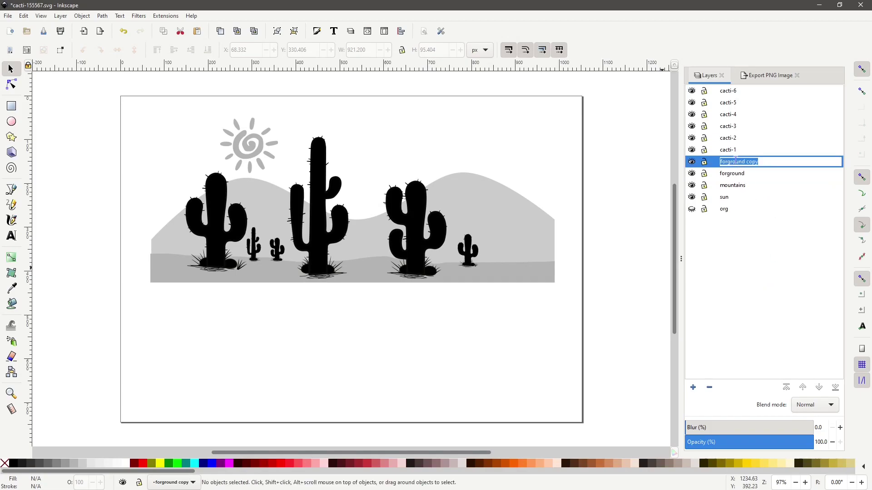
{"action": "type", "text": "midground"}
{"action": "key", "text": "Return"}
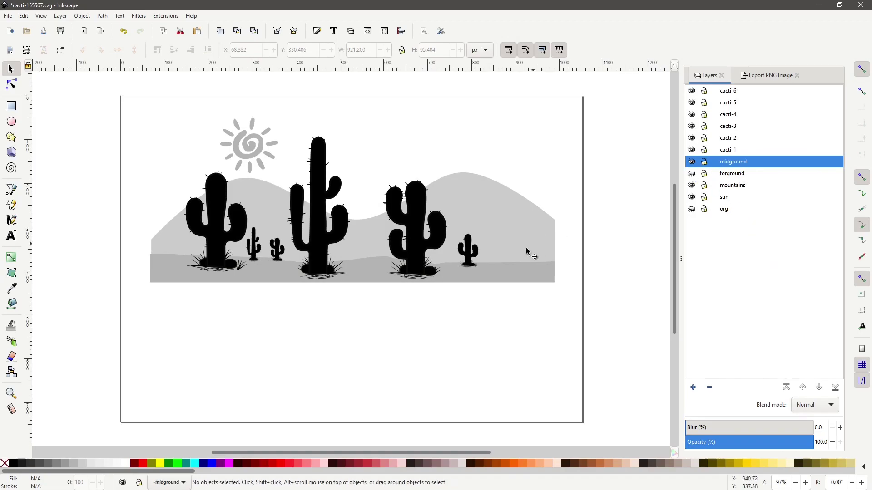
Flip the midground ground strip horizontally and stretch it about 137% taller
{"action": "left_click", "coordinate": [511, 275]}
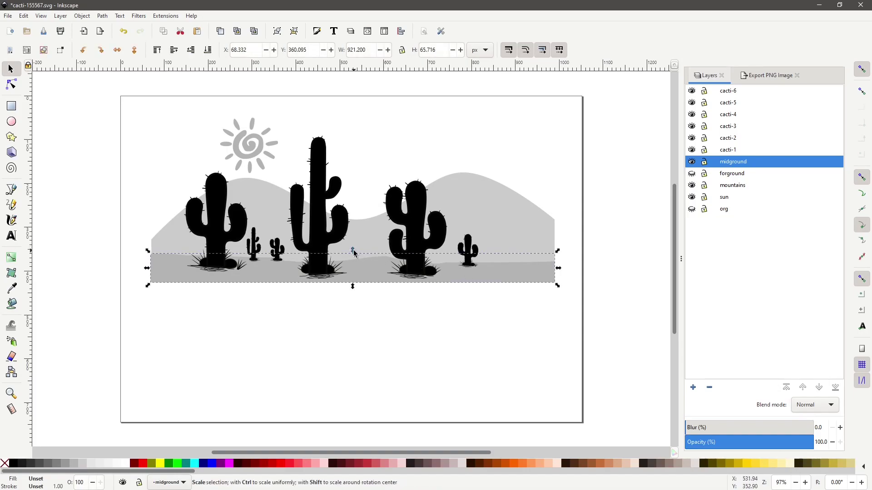
{"action": "left_click", "coordinate": [82, 18]}
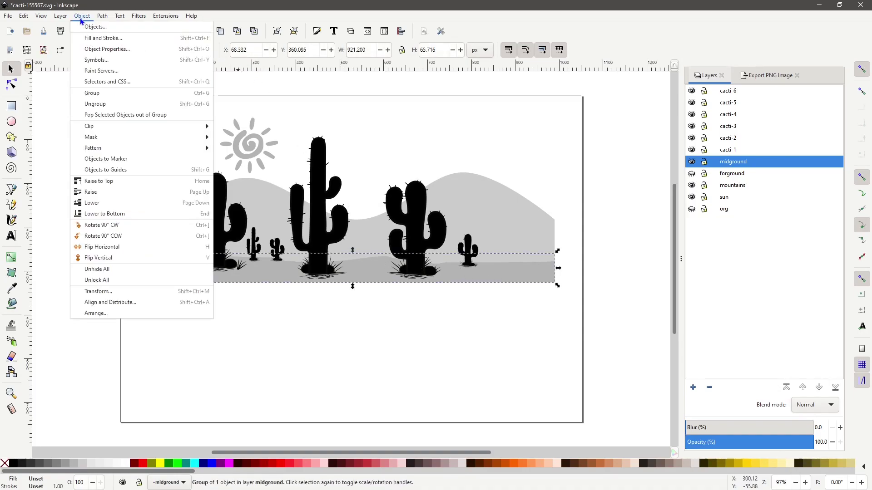
{"action": "left_click", "coordinate": [105, 251]}
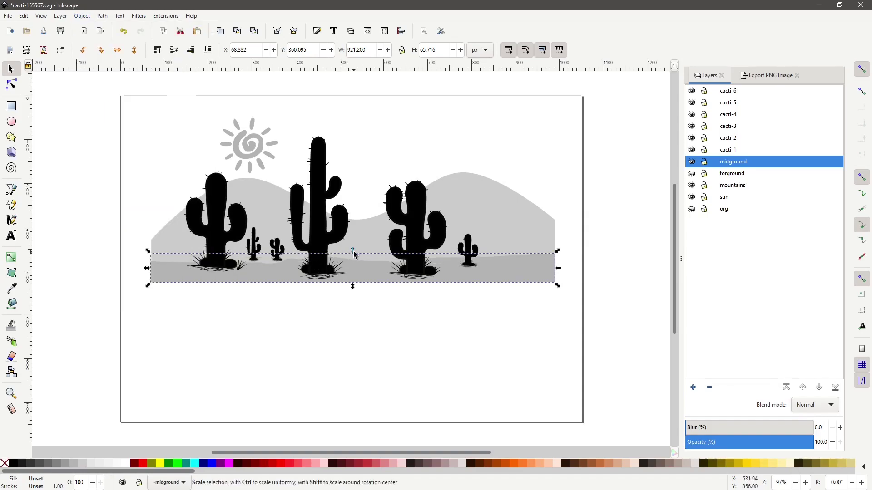
{"action": "left_click_drag", "start_coordinate": [353, 255], "coordinate": [355, 244]}
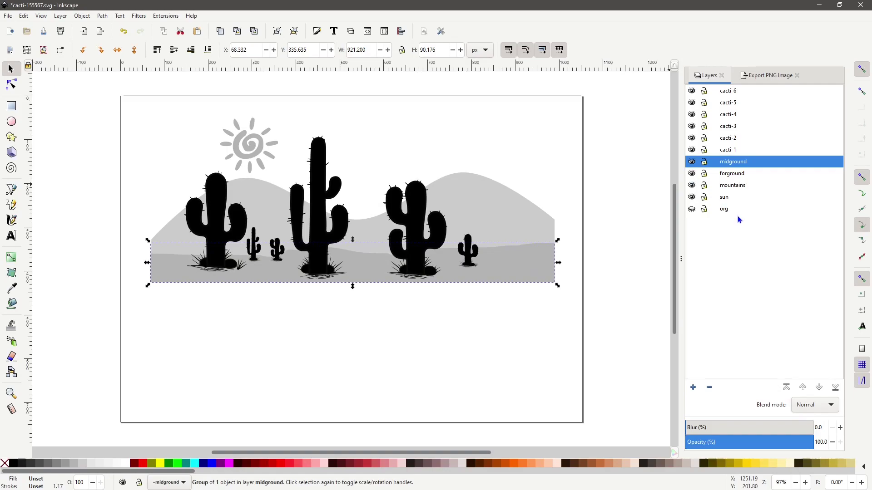
Export the full drawing as cacti-155567.png
{"action": "left_click", "coordinate": [486, 170]}
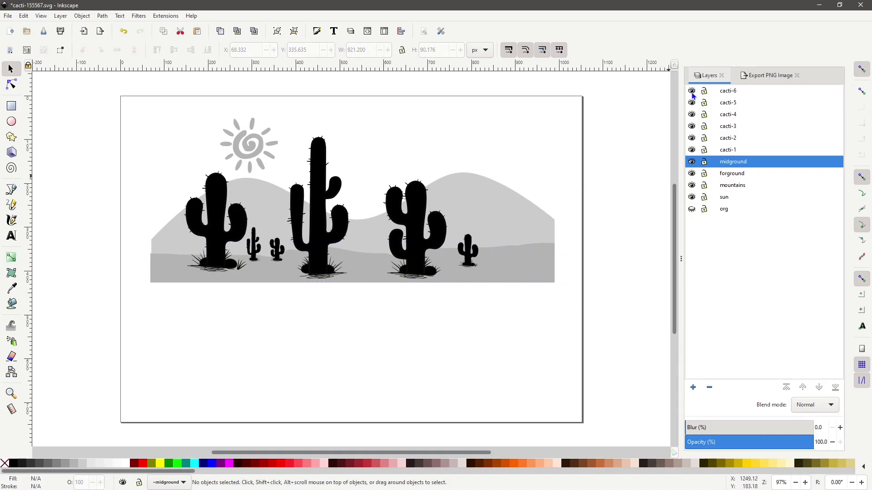
{"action": "left_click", "coordinate": [778, 77]}
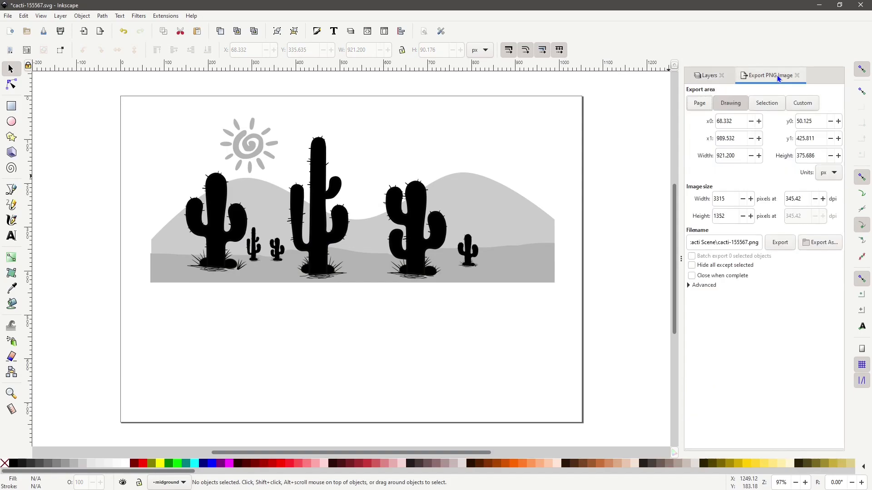
{"action": "left_click", "coordinate": [779, 243]}
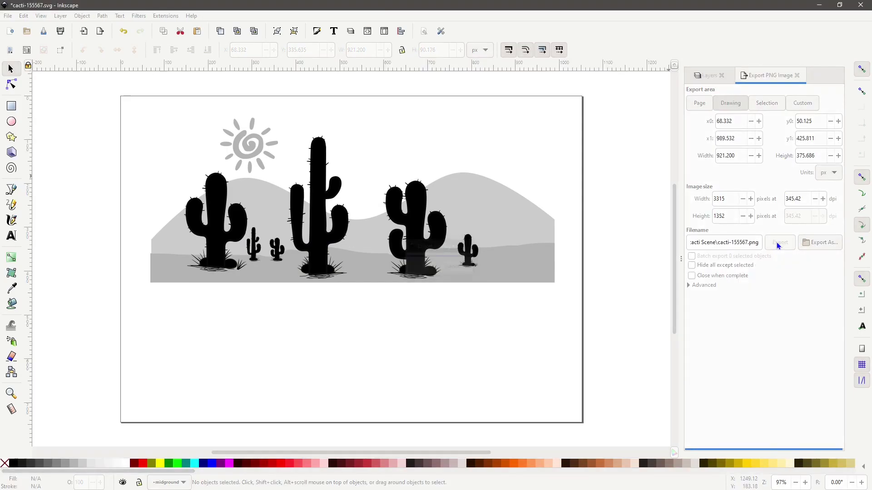
Hide the mountains, forground, midground and cacti-1 through cacti-6 layers
{"action": "left_click", "coordinate": [710, 77]}
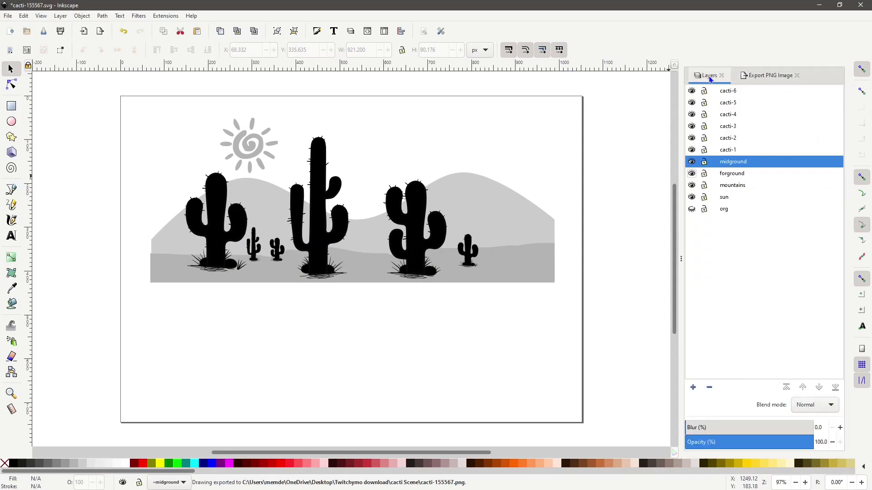
{"action": "left_click", "coordinate": [692, 185]}
{"action": "left_click", "coordinate": [691, 173]}
{"action": "left_click", "coordinate": [692, 162]}
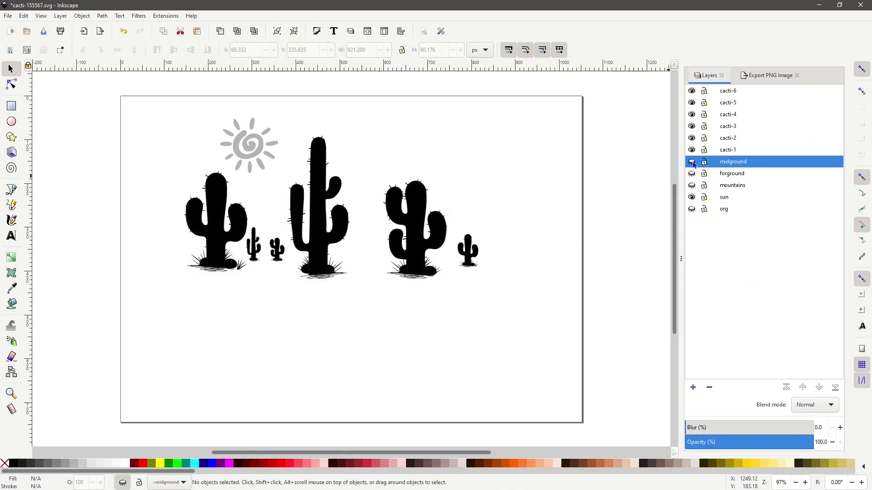
{"action": "left_click", "coordinate": [692, 150]}
{"action": "left_click", "coordinate": [691, 138]}
{"action": "left_click", "coordinate": [692, 127]}
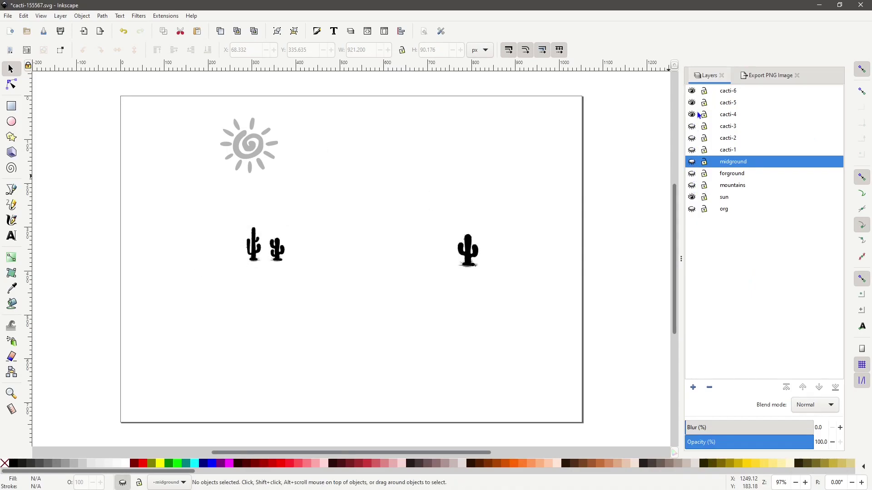
{"action": "left_click", "coordinate": [692, 114]}
{"action": "left_click", "coordinate": [691, 103]}
{"action": "left_click", "coordinate": [692, 91]}
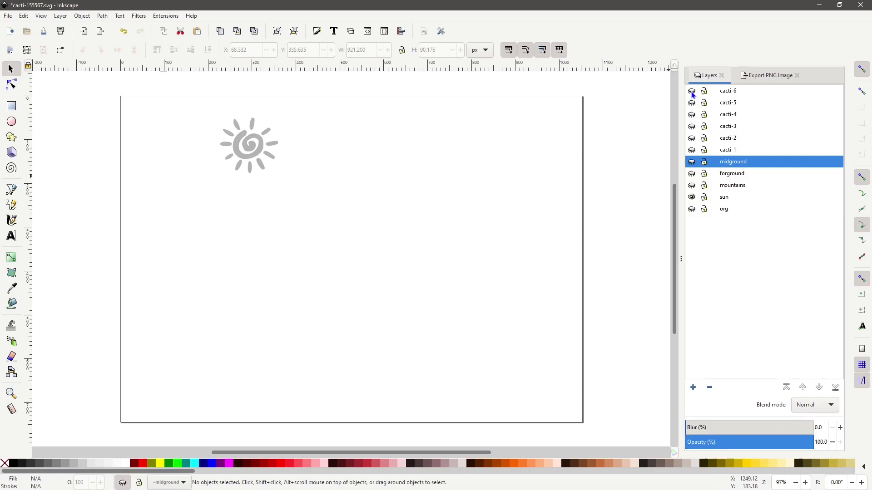
Make sun the current layer and export it as cacti-sin.png
{"action": "left_click", "coordinate": [729, 198]}
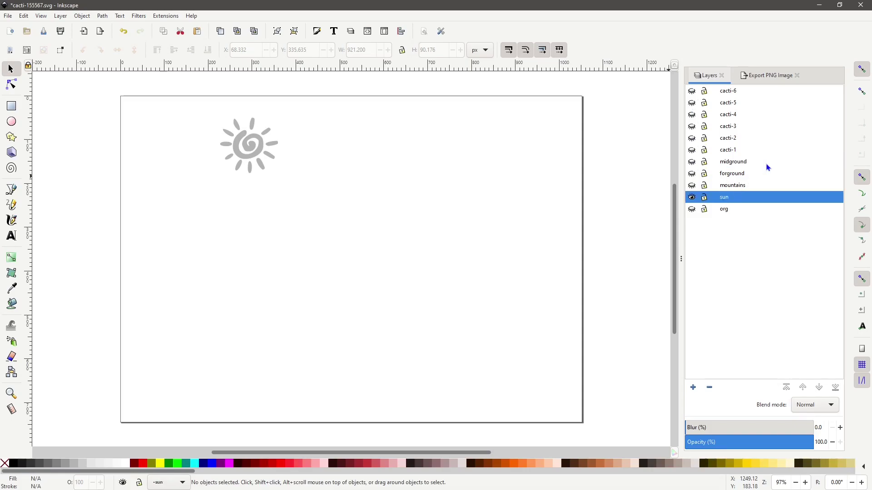
{"action": "left_click", "coordinate": [761, 76]}
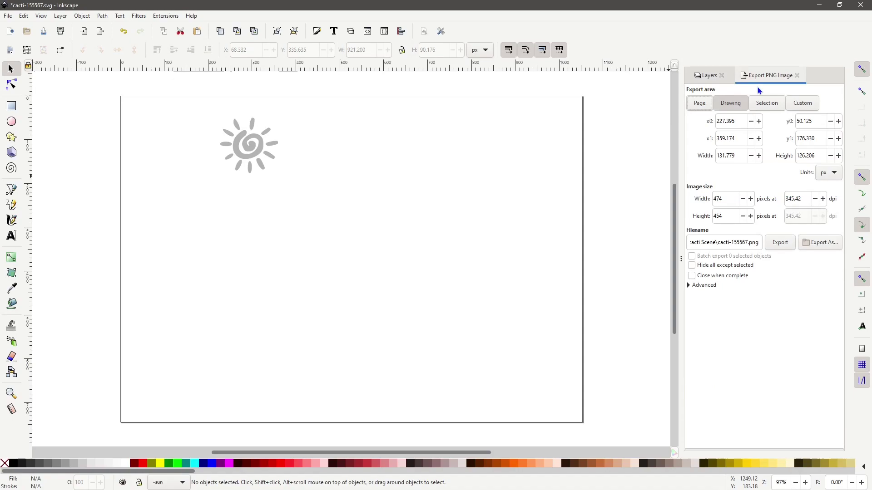
{"action": "left_click", "coordinate": [772, 108]}
{"action": "left_click", "coordinate": [736, 243]}
{"action": "key", "text": "BackSpace"}
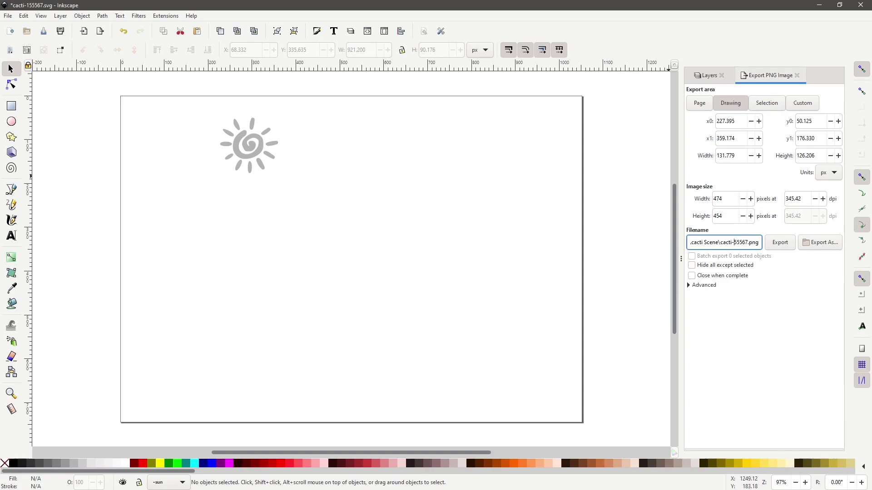
{"action": "type", "text": "sin"}
{"action": "key", "text": "Delete"}
{"action": "key", "text": "Delete"}
{"action": "key", "text": "Delete"}
{"action": "left_click", "coordinate": [786, 245]}
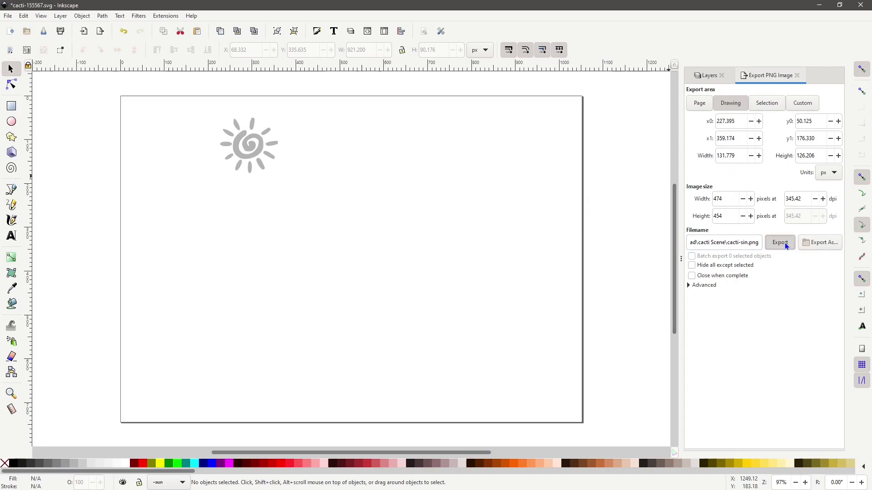
Show only the mountains layer and export it as cacti-mountains.png
{"action": "left_click", "coordinate": [715, 75]}
{"action": "double_click", "coordinate": [733, 186]}
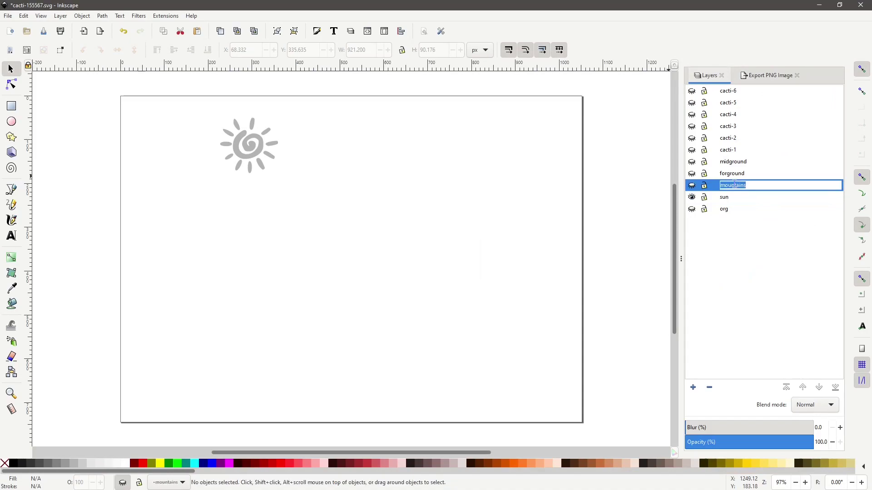
{"action": "right_click", "coordinate": [734, 184]}
{"action": "left_click", "coordinate": [757, 203]}
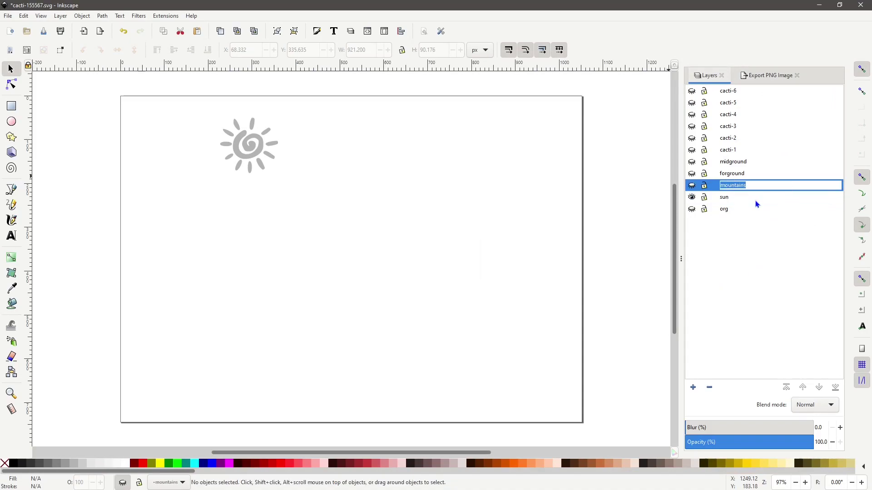
{"action": "left_click", "coordinate": [691, 197]}
{"action": "left_click", "coordinate": [692, 185]}
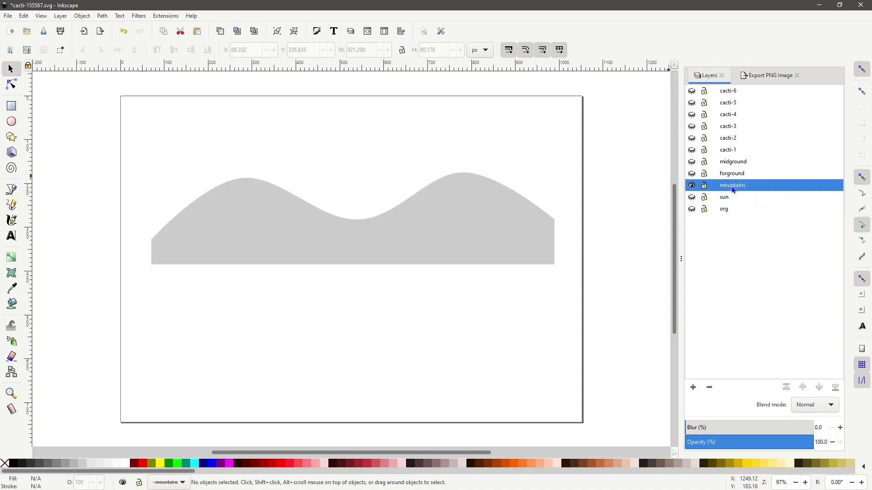
{"action": "left_click", "coordinate": [762, 83]}
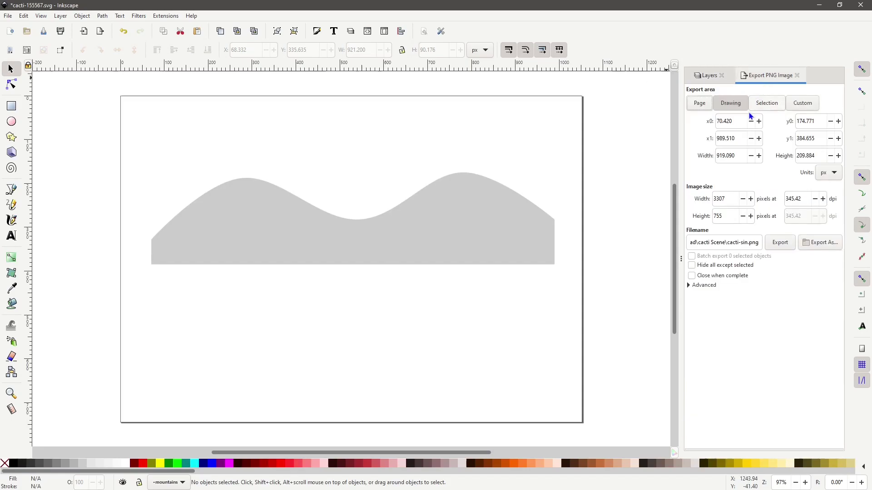
{"action": "left_click", "coordinate": [767, 105]}
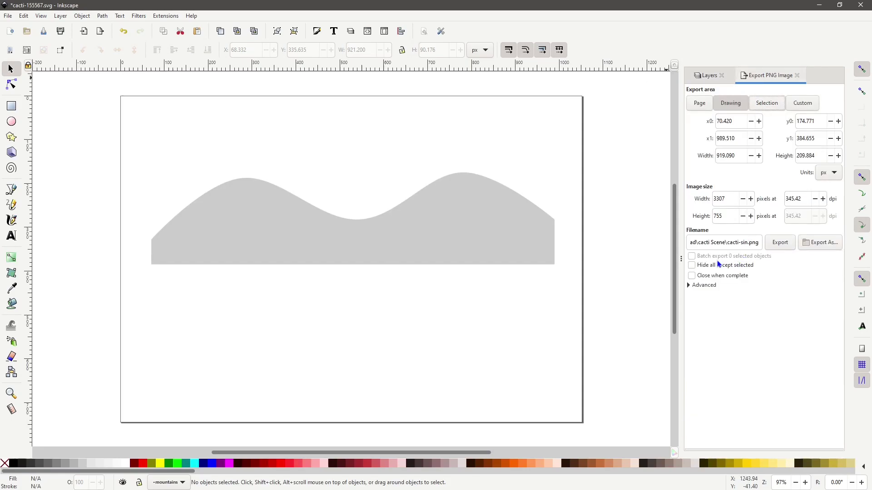
{"action": "left_click", "coordinate": [741, 243]}
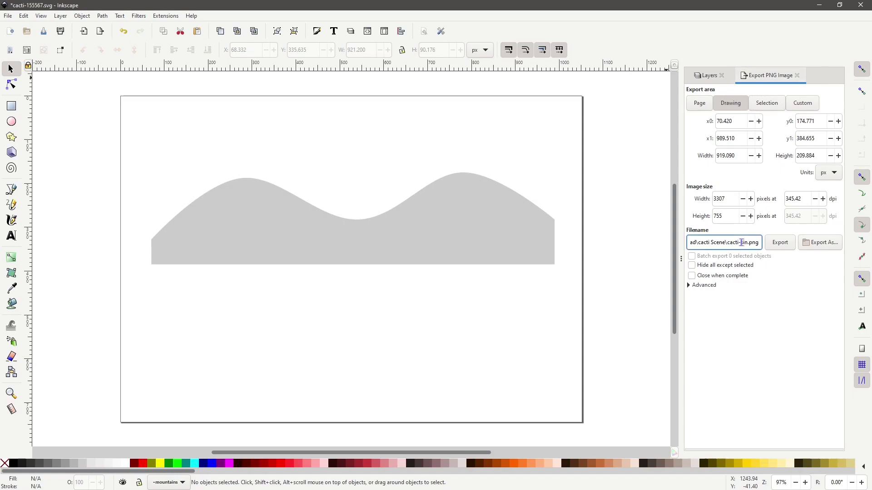
{"action": "double_click", "coordinate": [743, 242]}
{"action": "type", "text": "mountains"}
{"action": "left_click", "coordinate": [784, 246]}
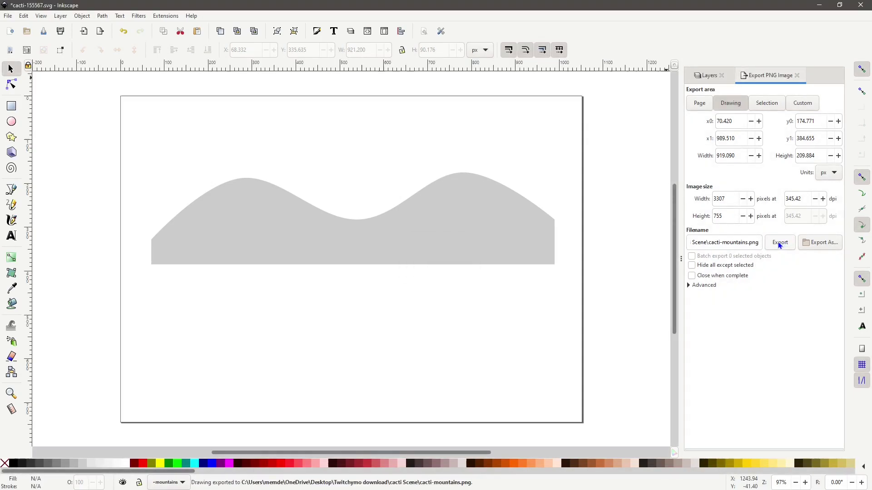
Export the forground and midground layers as cacti-forground.png and cacti-midground.png
{"action": "left_click", "coordinate": [709, 75]}
{"action": "left_click", "coordinate": [691, 184]}
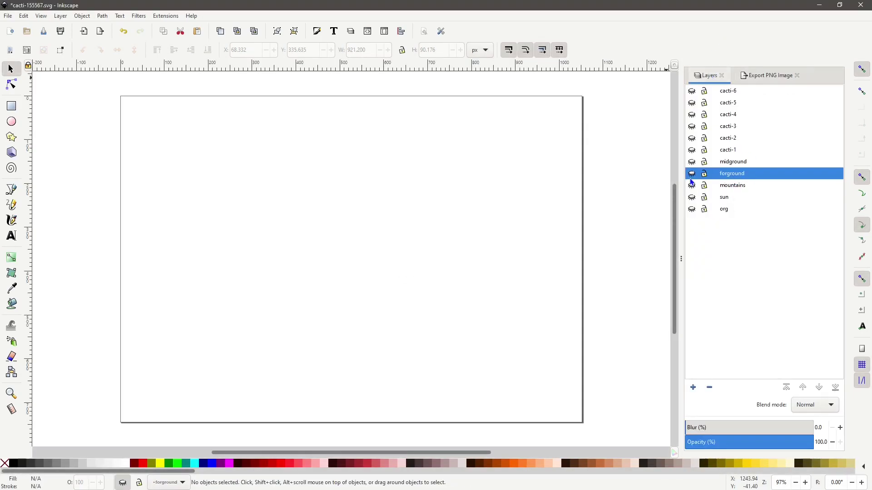
{"action": "left_click", "coordinate": [770, 75]}
{"action": "double_click", "coordinate": [740, 242]}
{"action": "type", "text": "forground"}
{"action": "left_click", "coordinate": [780, 243]}
{"action": "left_click", "coordinate": [710, 76]}
{"action": "left_click", "coordinate": [769, 76]}
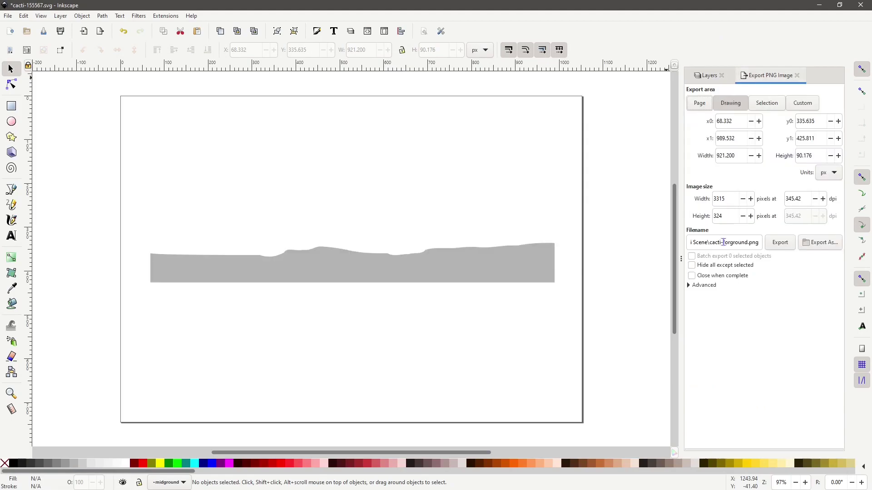
{"action": "double_click", "coordinate": [724, 242]}
{"action": "type", "text": "midground"}
{"action": "left_click", "coordinate": [780, 242]}
Export the cacti-1 and cacti-2 layers as cacti-cacti-1.png and cacti-cacti-2.png
{"action": "left_click", "coordinate": [710, 75]}
{"action": "left_click", "coordinate": [691, 160]}
{"action": "left_click", "coordinate": [727, 149]}
{"action": "left_click", "coordinate": [770, 75]}
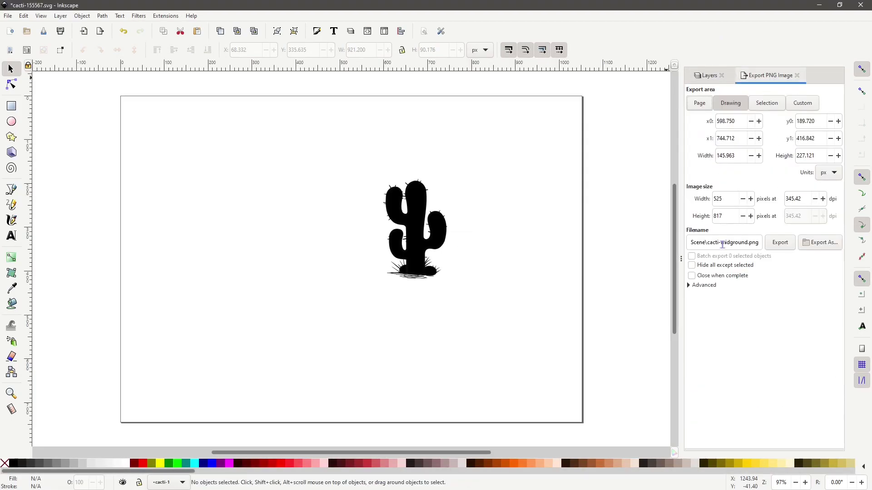
{"action": "double_click", "coordinate": [723, 242]}
{"action": "type", "text": "cacti-1"}
{"action": "left_click", "coordinate": [780, 242]}
{"action": "left_click", "coordinate": [710, 76]}
{"action": "left_click", "coordinate": [691, 150]}
{"action": "left_click", "coordinate": [726, 138]}
{"action": "left_click", "coordinate": [769, 75]}
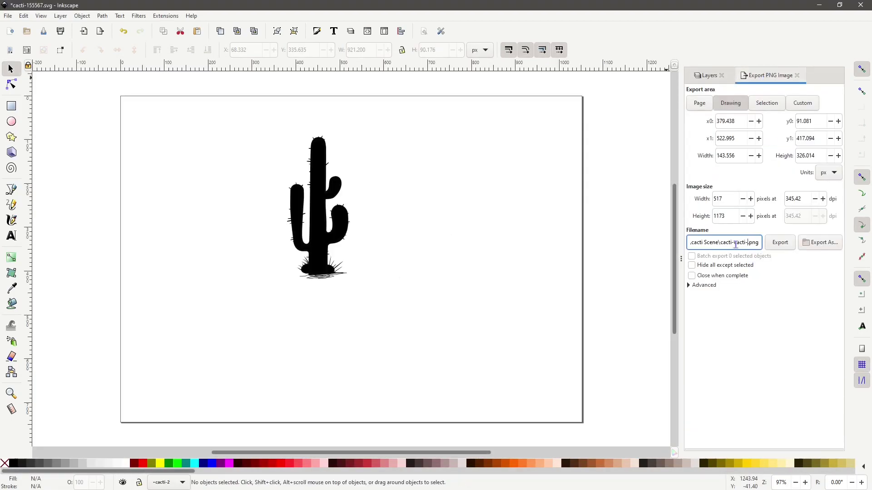
{"action": "double_click", "coordinate": [736, 242]}
{"action": "type", "text": "cacti-2"}
{"action": "left_click", "coordinate": [780, 242]}
Export the cacti-3 and cacti-4 layers as separate PNGs
{"action": "left_click", "coordinate": [691, 138]}
{"action": "left_click", "coordinate": [727, 128]}
{"action": "type", "text": "cacti-3"}
{"action": "left_click", "coordinate": [781, 243]}
{"action": "left_click", "coordinate": [726, 116]}
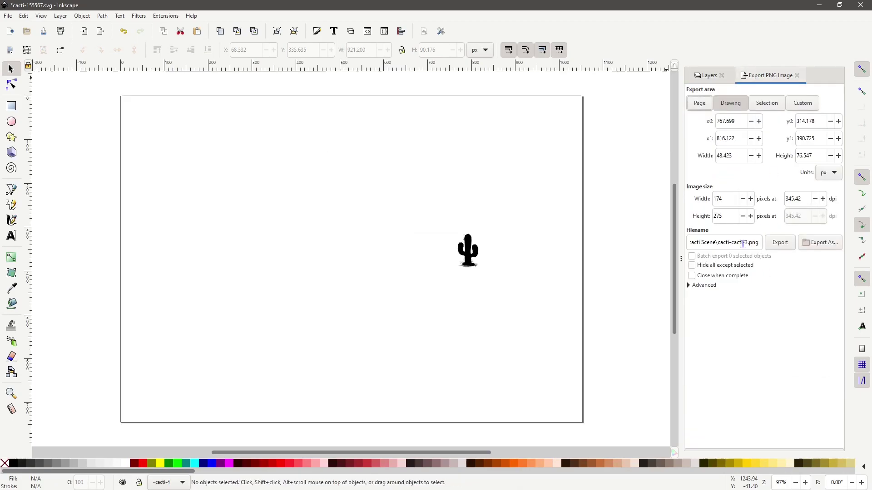
{"action": "double_click", "coordinate": [743, 242]}
{"action": "type", "text": "cacti-4"}
{"action": "left_click", "coordinate": [780, 242]}
Export the cacti-5 and cacti-6 layers as separate PNGs
{"action": "left_click", "coordinate": [691, 116]}
{"action": "left_click", "coordinate": [726, 105]}
{"action": "type", "text": "cacti-5"}
{"action": "left_click", "coordinate": [780, 242]}
{"action": "left_click", "coordinate": [726, 94]}
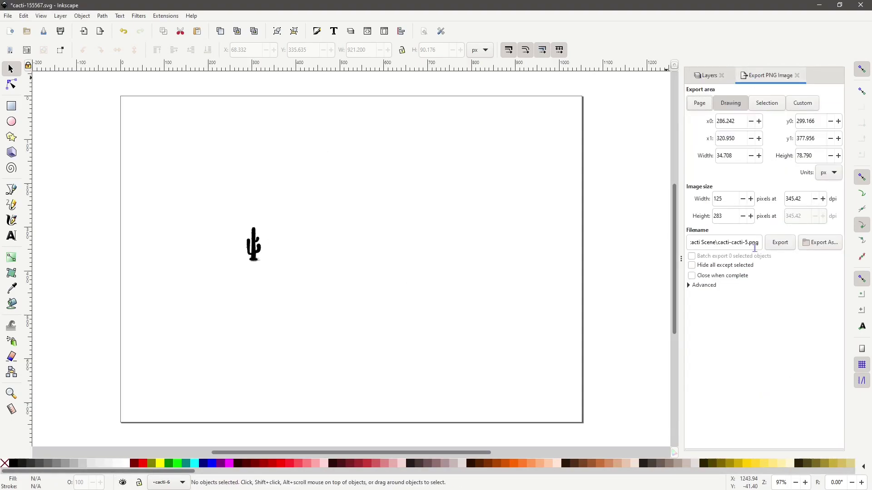
{"action": "double_click", "coordinate": [754, 247]}
{"action": "type", "text": "6"}
{"action": "left_click", "coordinate": [780, 242]}
{"action": "left_click", "coordinate": [709, 76]}
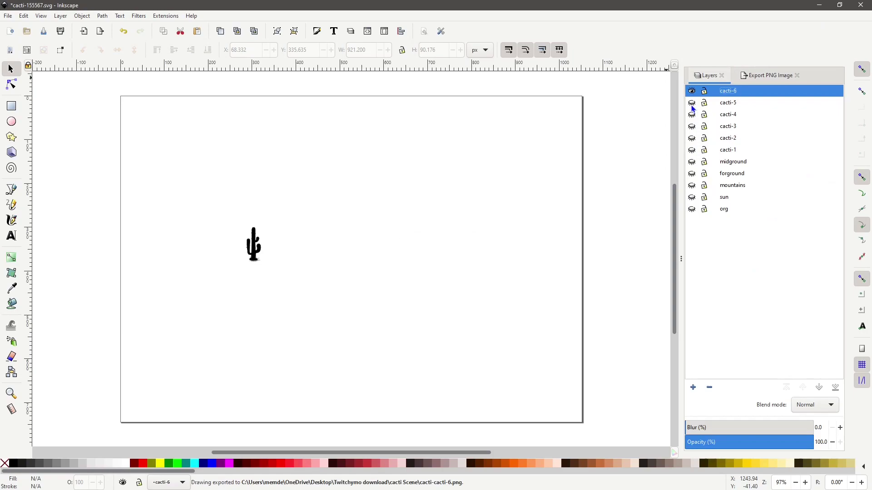
Make every layer visible again and open cacti-sin.png from the cacti Scene folder
{"action": "left_click", "coordinate": [692, 103]}
{"action": "left_click", "coordinate": [691, 114]}
{"action": "left_click", "coordinate": [691, 127]}
{"action": "left_click", "coordinate": [692, 138]}
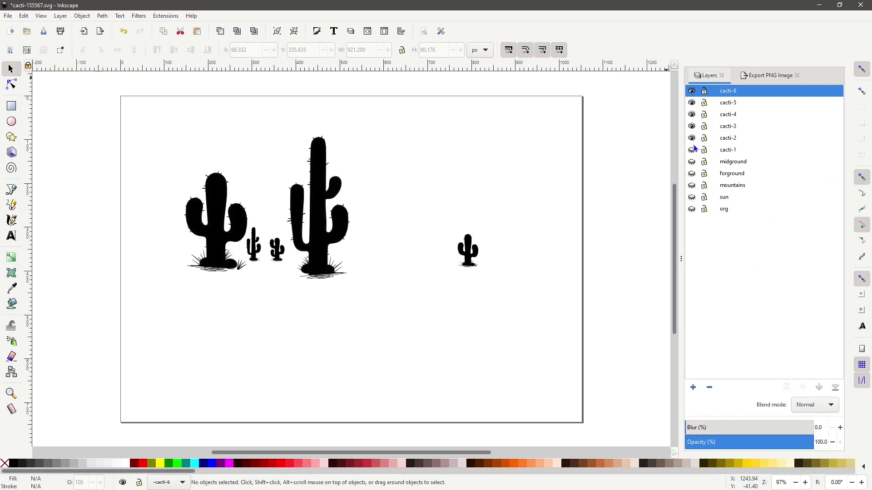
{"action": "left_click", "coordinate": [692, 150]}
{"action": "left_click", "coordinate": [692, 161]}
{"action": "left_click", "coordinate": [692, 173]}
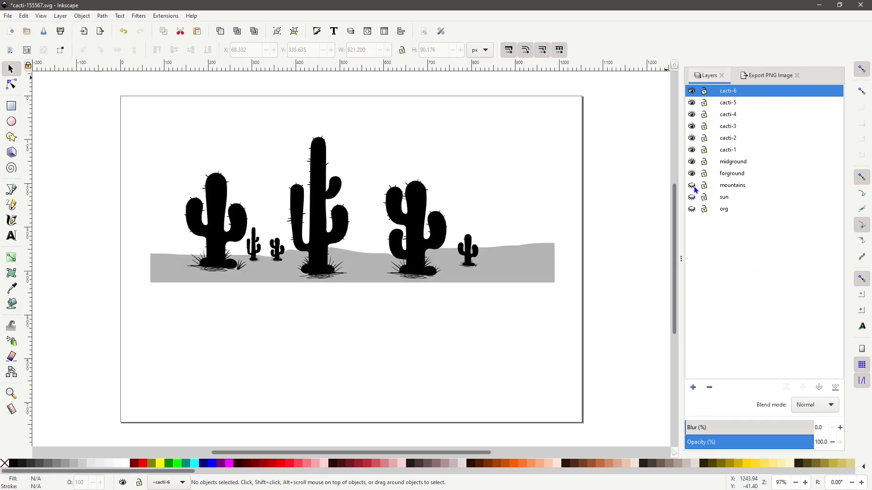
{"action": "left_click", "coordinate": [691, 185]}
{"action": "left_click", "coordinate": [691, 197]}
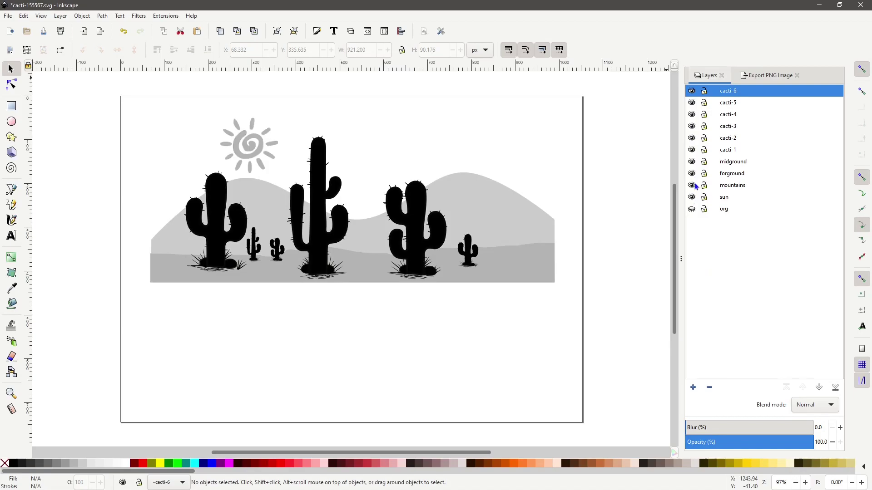
{"action": "left_click", "coordinate": [819, 5]}
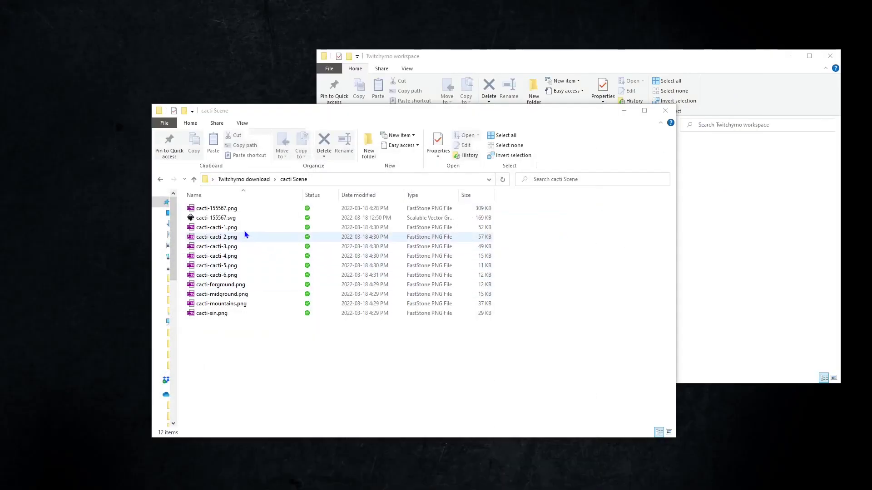
{"action": "double_click", "coordinate": [211, 313]}
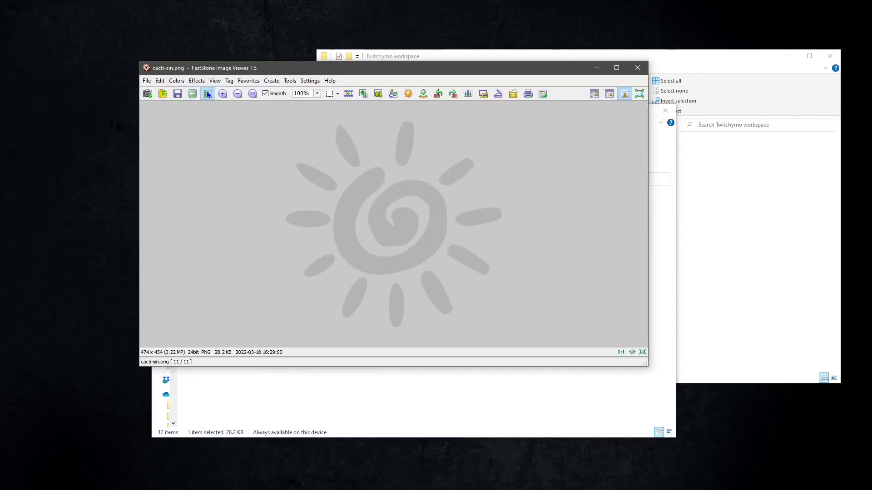
Step back from mountains and midground through cacti-6 to cacti-1, ending on cacti-155567.png
{"action": "left_click", "coordinate": [193, 93]}
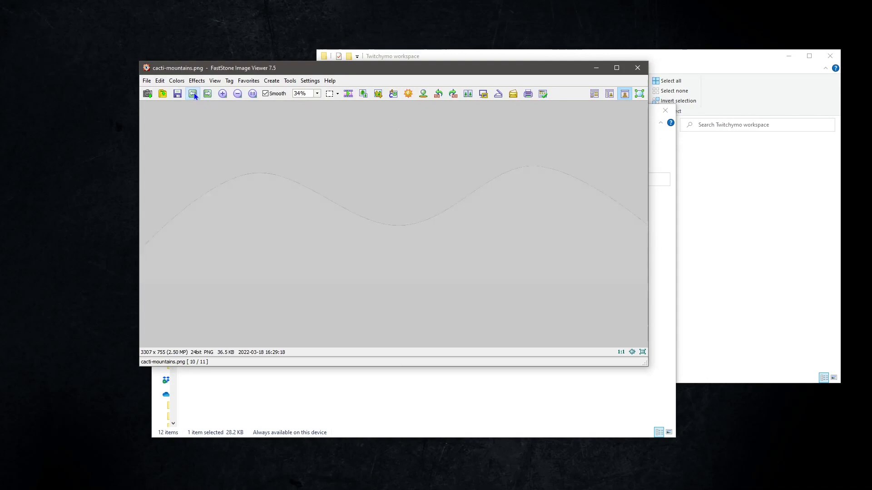
{"action": "left_click", "coordinate": [194, 93]}
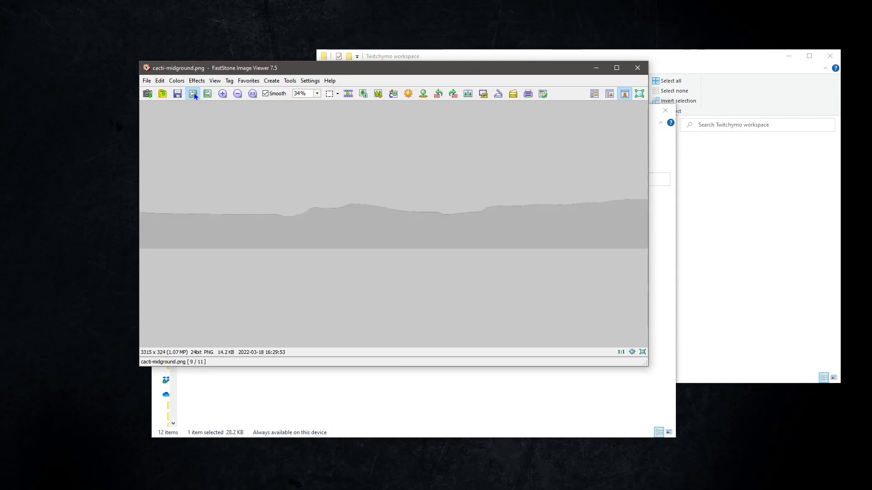
{"action": "left_click", "coordinate": [194, 92]}
{"action": "left_click", "coordinate": [195, 92]}
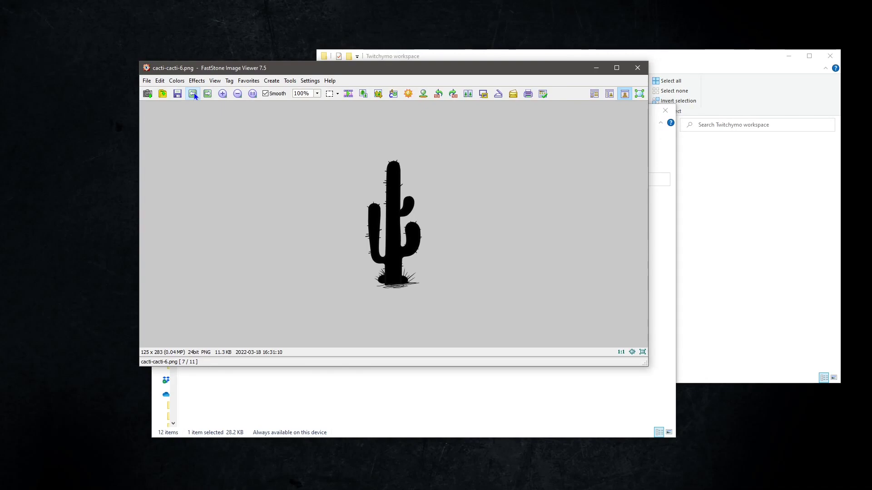
{"action": "left_click", "coordinate": [193, 94]}
{"action": "left_click", "coordinate": [194, 94]}
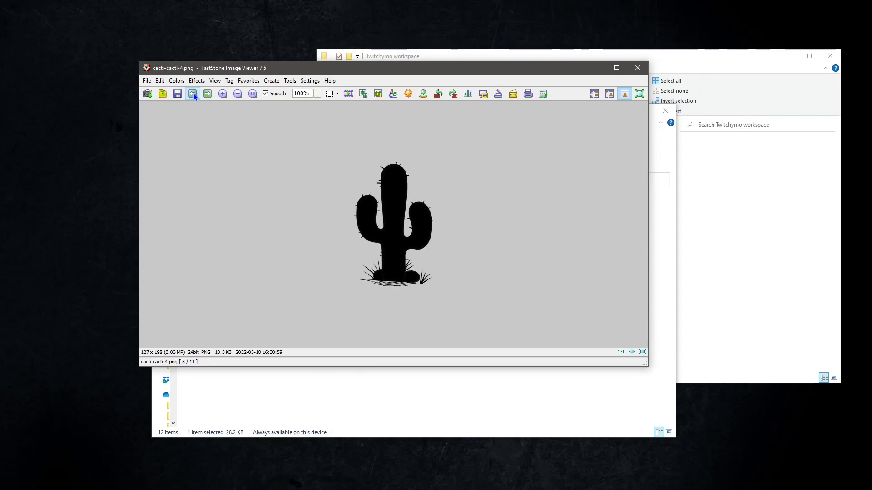
{"action": "left_click", "coordinate": [193, 93]}
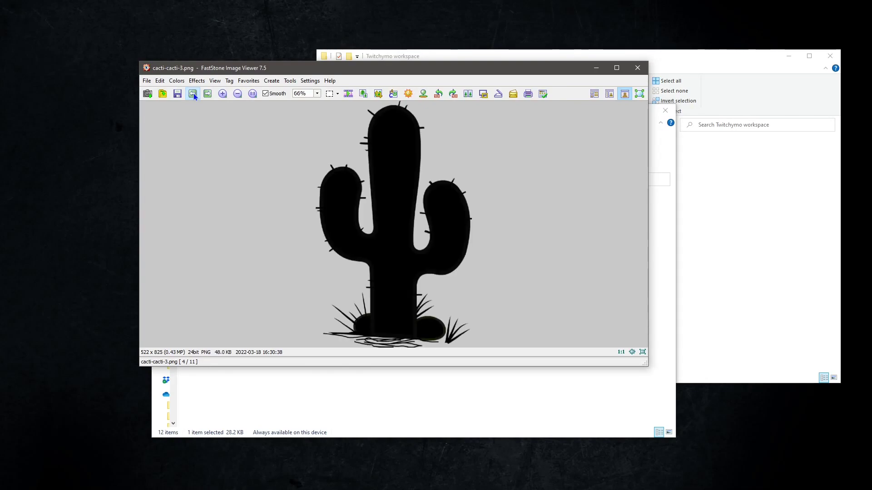
{"action": "left_click", "coordinate": [193, 94]}
{"action": "left_click", "coordinate": [194, 94]}
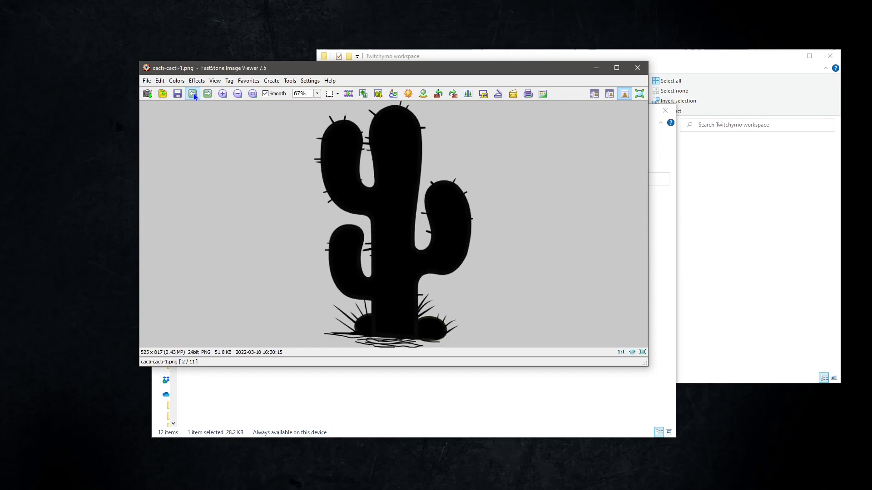
{"action": "left_click", "coordinate": [193, 94]}
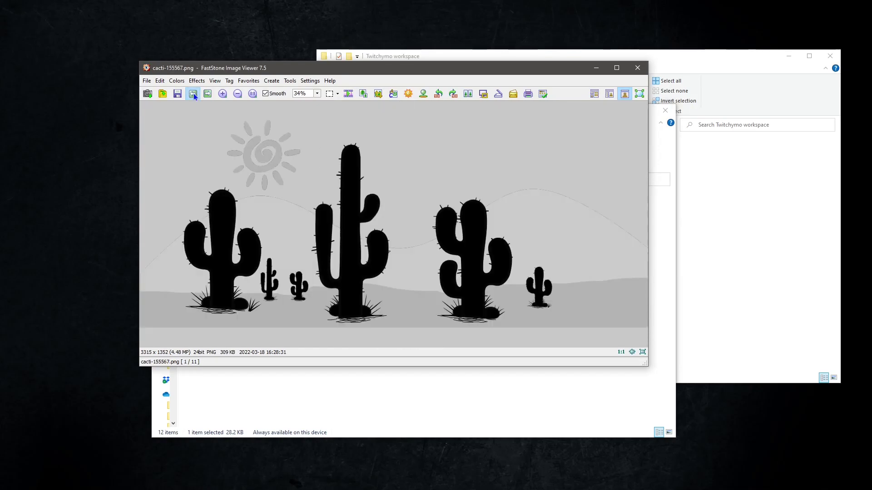
Move the ten layer PNGs from cacti Scene into Twitchymo workspace
{"action": "left_click", "coordinate": [638, 67]}
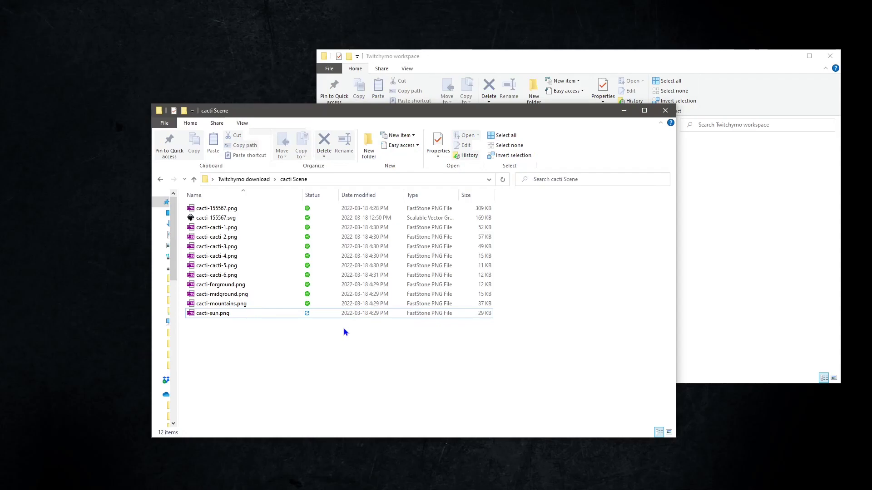
{"action": "left_click_drag", "start_coordinate": [257, 340], "coordinate": [213, 227]}
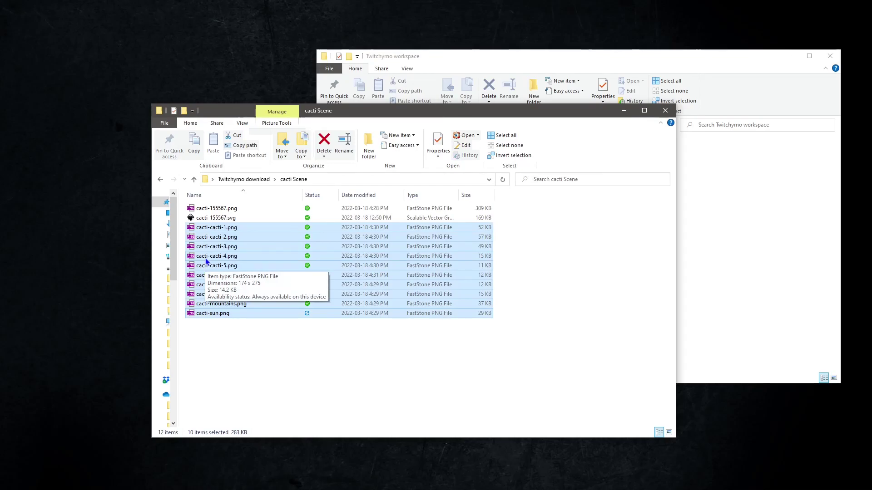
{"action": "left_click_drag", "start_coordinate": [206, 262], "coordinate": [789, 291]}
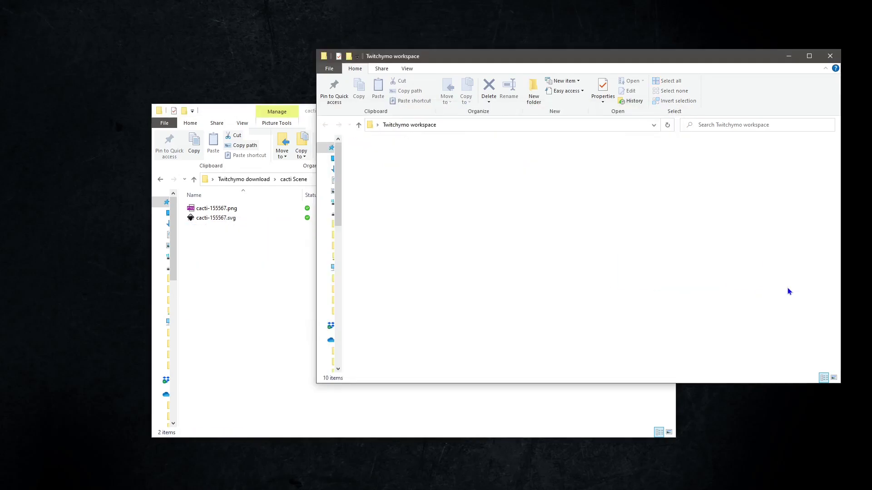
Move cacti-155567.png into Twitchymo workspace as well
{"action": "left_click", "coordinate": [507, 281]}
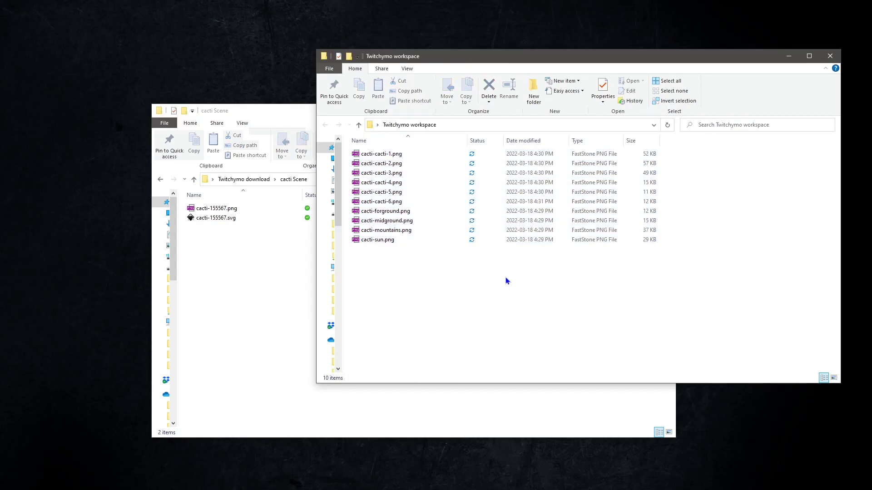
{"action": "left_click", "coordinate": [245, 305]}
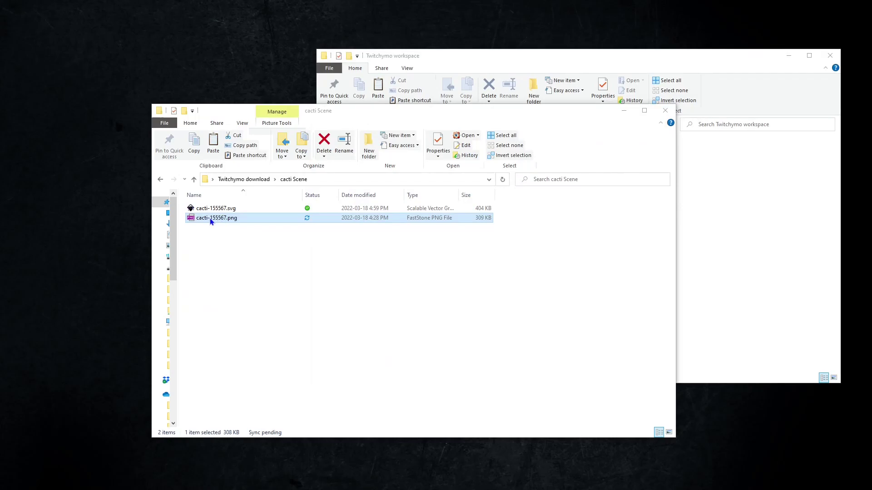
{"action": "left_click_drag", "start_coordinate": [210, 221], "coordinate": [765, 224]}
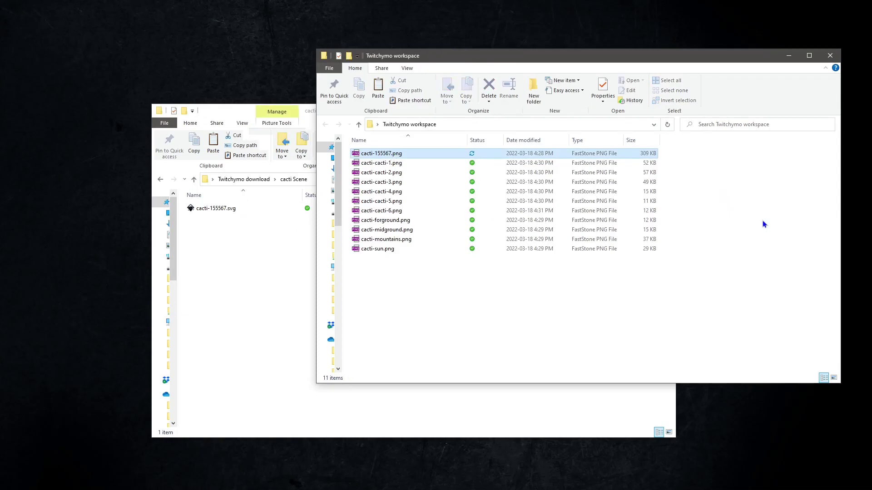
Open cacti-155567.png from Twitchymo workspace with Krita
{"action": "right_click", "coordinate": [389, 154]}
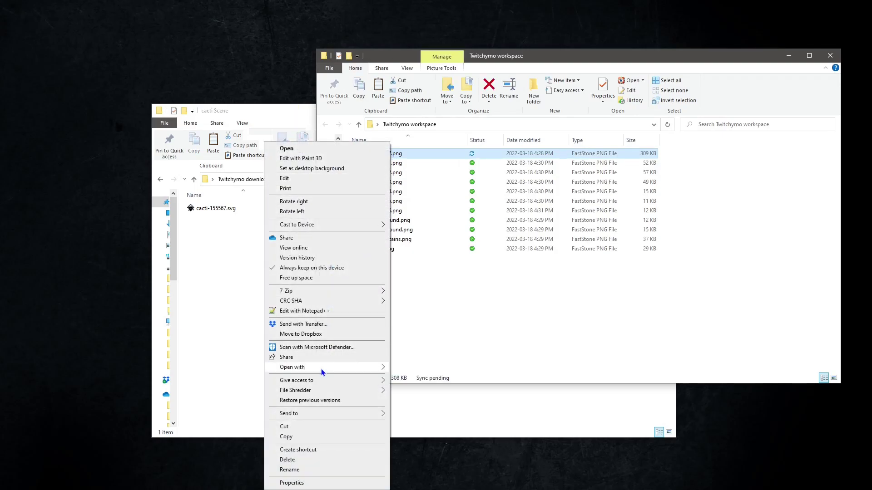
{"action": "mouse_move", "coordinate": [326, 367]}
{"action": "left_click", "coordinate": [409, 398]}
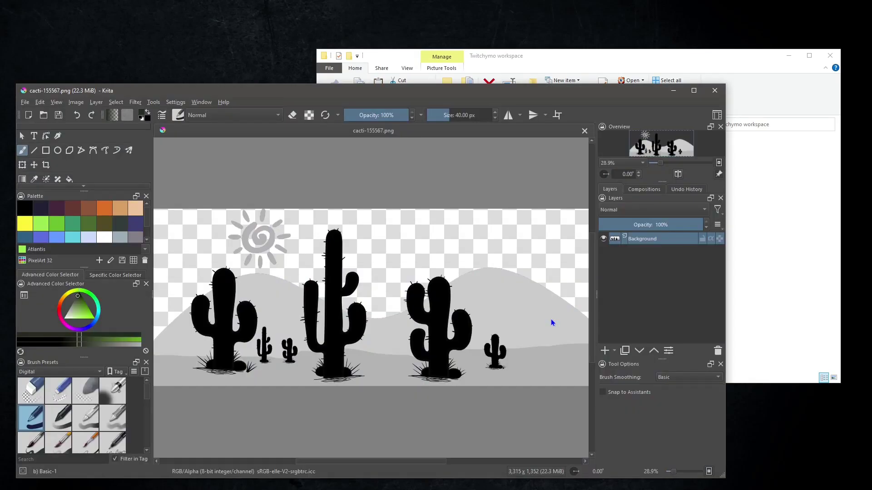
Set Background opacity to 71% and insert cacti-sun.png as a new layer
{"action": "left_click", "coordinate": [673, 223]}
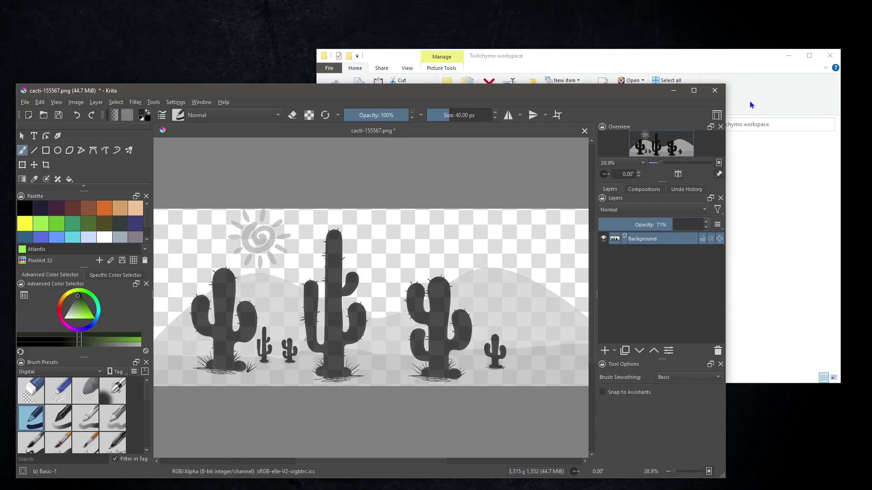
{"action": "left_click", "coordinate": [705, 64]}
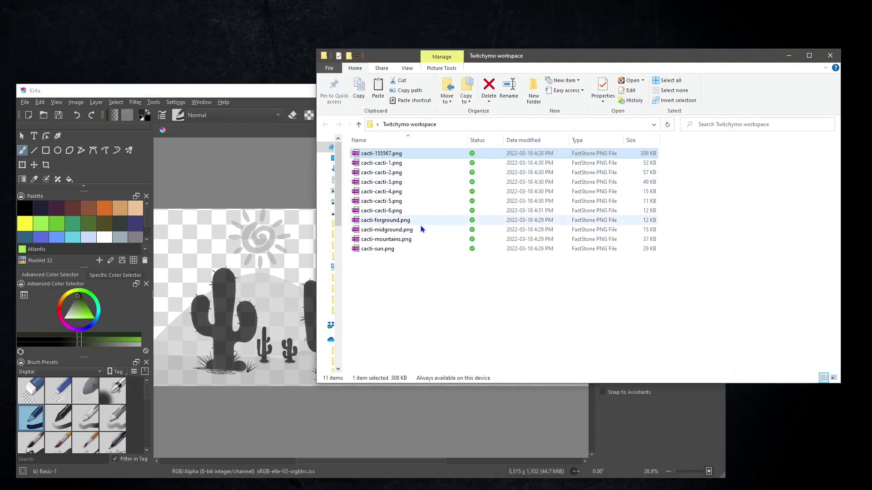
{"action": "left_click", "coordinate": [390, 250]}
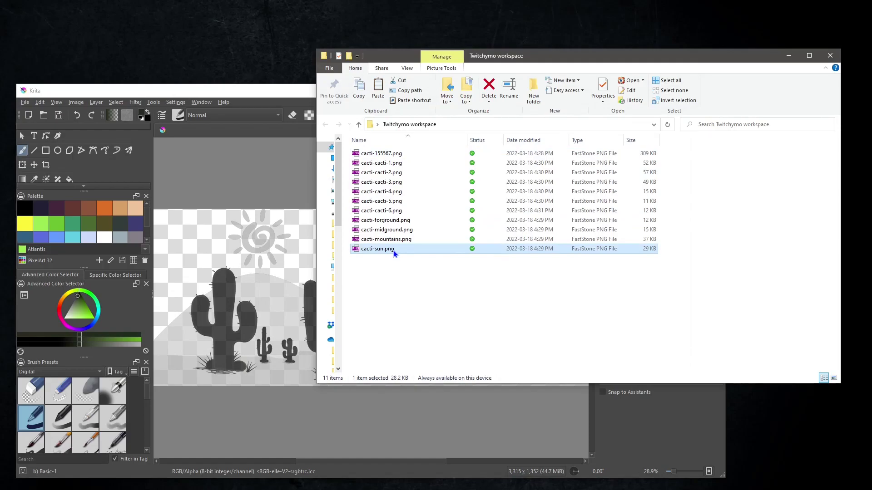
{"action": "left_click_drag", "start_coordinate": [394, 254], "coordinate": [198, 243]}
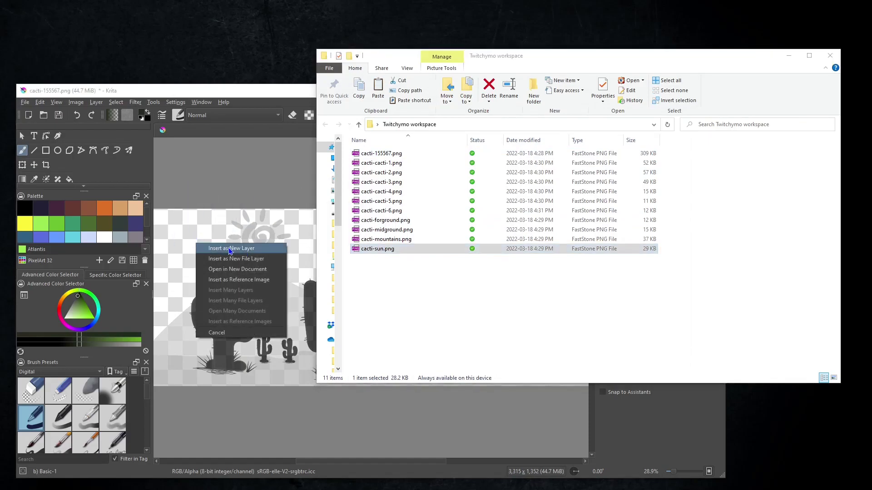
{"action": "left_click", "coordinate": [241, 249]}
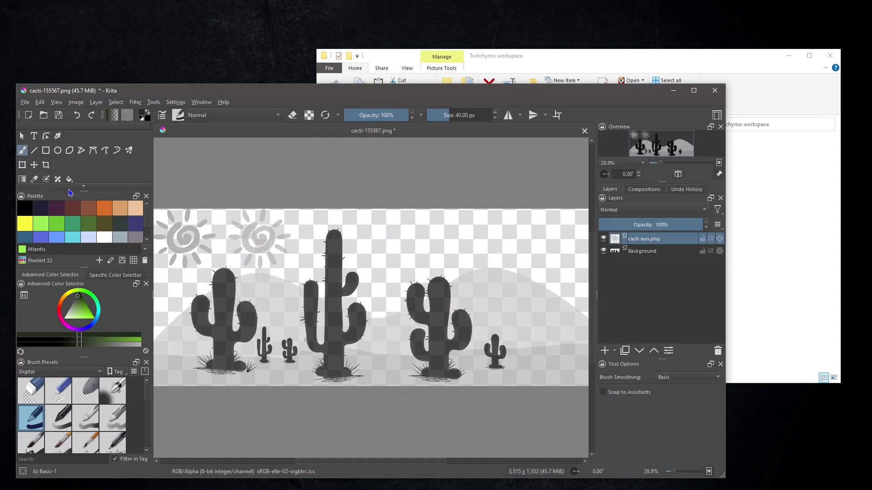
Align the new sun layer over the original sun with the Move tool, then hide it
{"action": "left_click", "coordinate": [34, 165]}
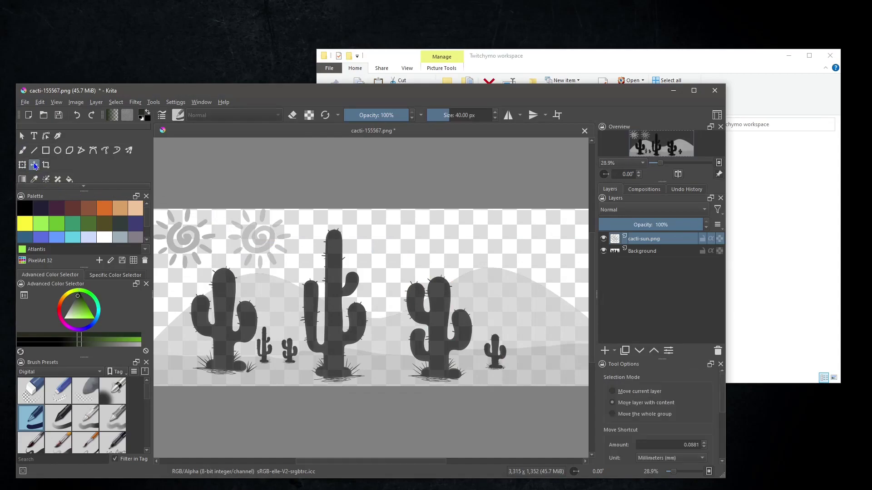
{"action": "left_click_drag", "start_coordinate": [192, 229], "coordinate": [266, 229]}
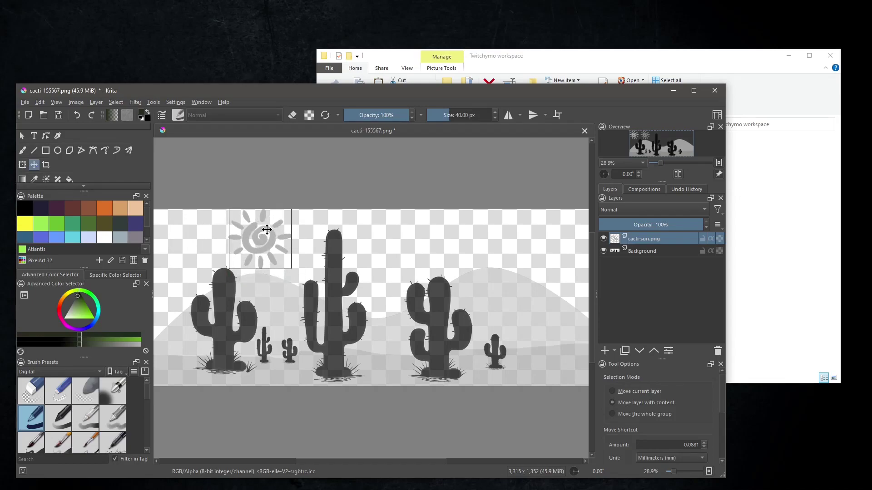
{"action": "left_click", "coordinate": [604, 239]}
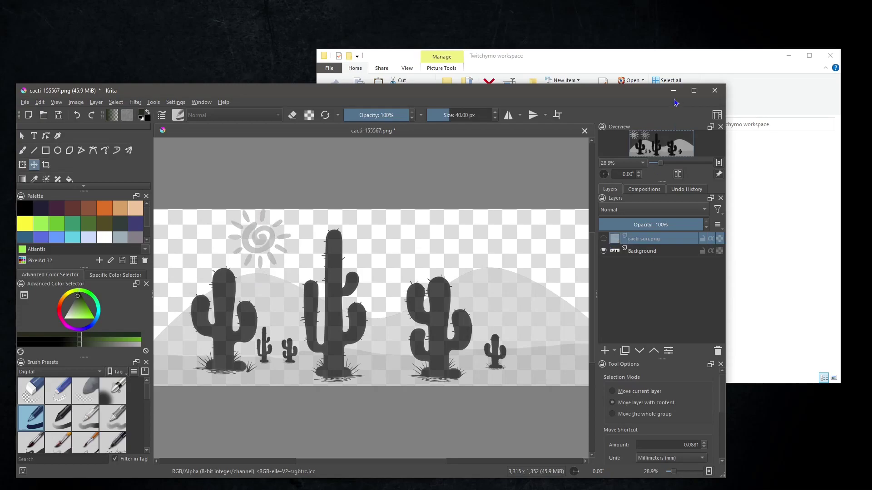
{"action": "left_click", "coordinate": [653, 63]}
Insert the mountains, midground, forground and cactus PNGs as layers and reorder the stack
{"action": "left_click", "coordinate": [395, 240]}
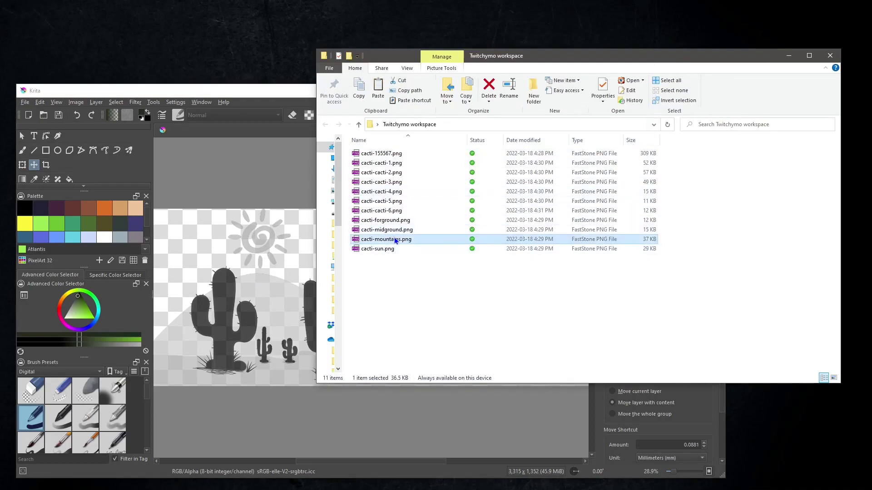
{"action": "left_click_drag", "start_coordinate": [411, 245], "coordinate": [205, 233]}
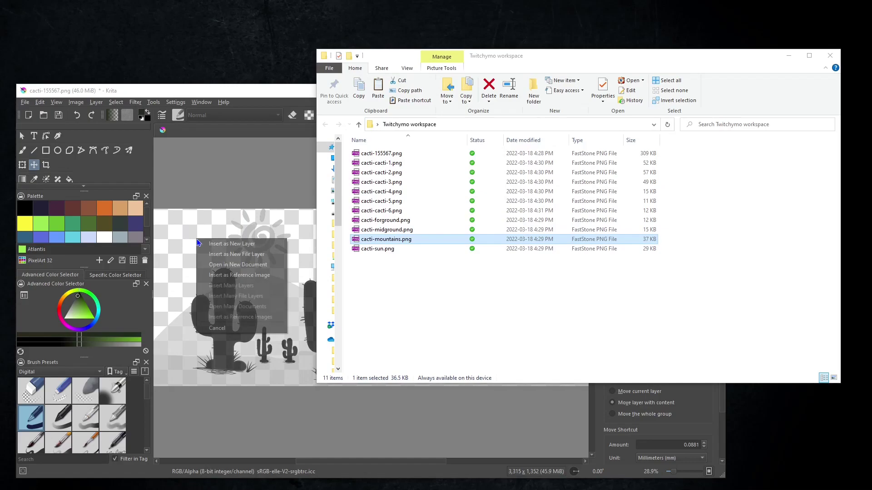
{"action": "left_click", "coordinate": [244, 251]}
{"action": "left_click_drag", "start_coordinate": [423, 296], "coordinate": [421, 332]}
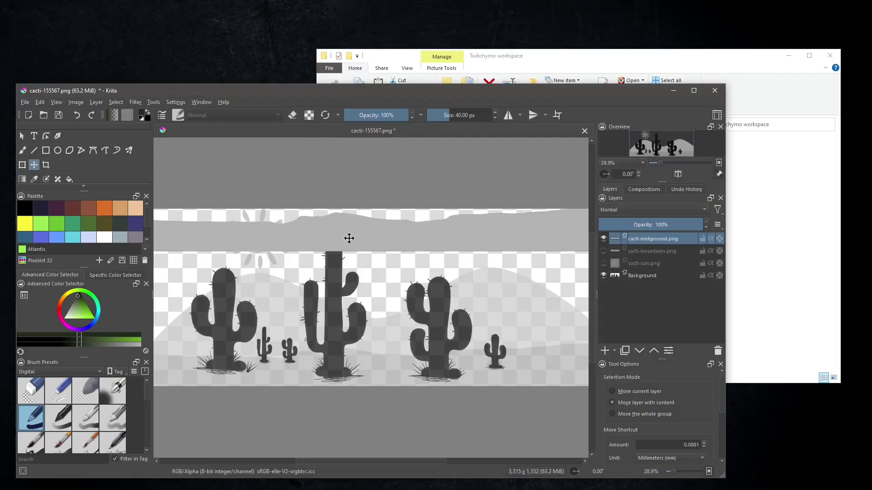
{"action": "left_click_drag", "start_coordinate": [348, 237], "coordinate": [350, 372]}
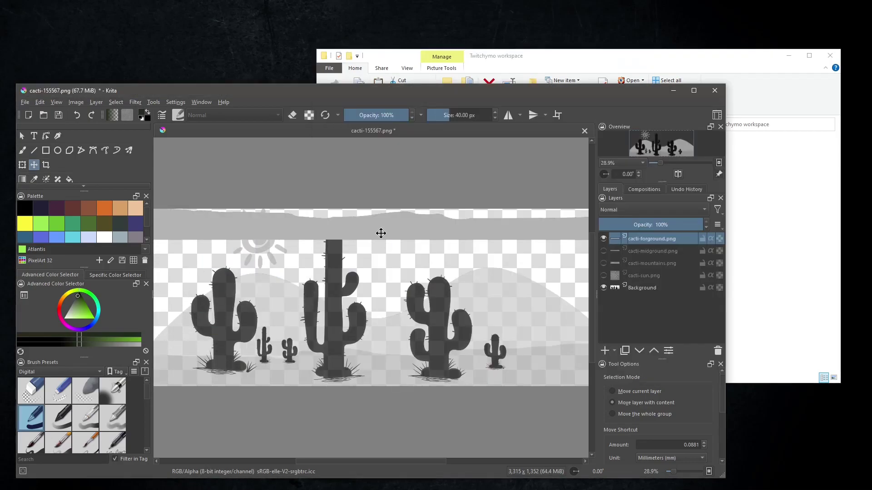
{"action": "left_click_drag", "start_coordinate": [379, 233], "coordinate": [384, 374]}
{"action": "left_click_drag", "start_coordinate": [382, 211], "coordinate": [204, 266]}
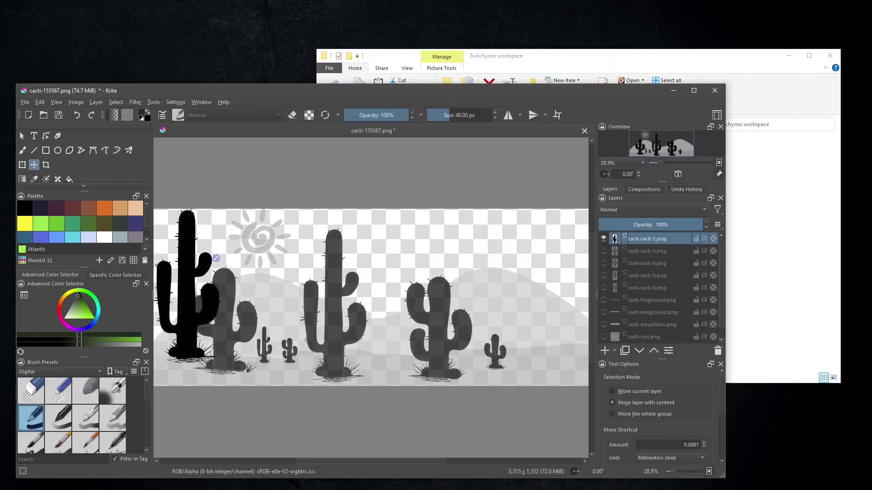
{"action": "left_click_drag", "start_coordinate": [381, 163], "coordinate": [203, 259]}
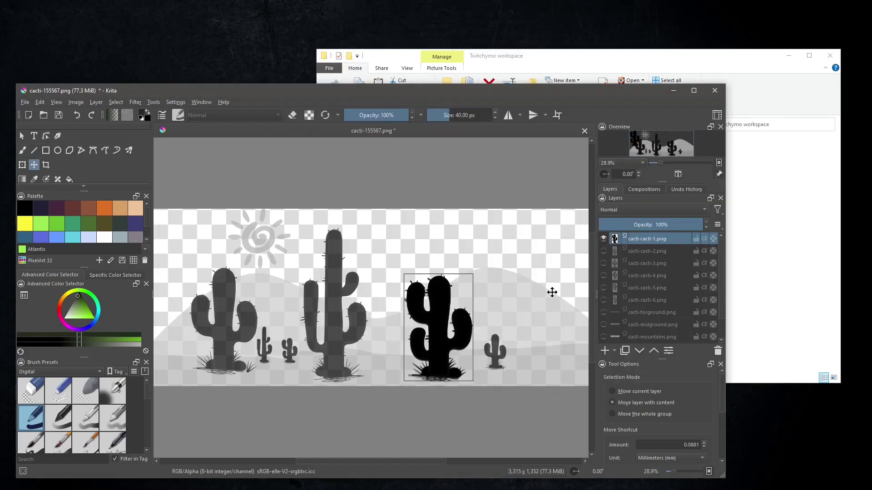
Make the cacti-2 to cacti-6, forground, midground, mountains and sun layers visible
{"action": "left_click", "coordinate": [604, 252]}
{"action": "left_click", "coordinate": [604, 263]}
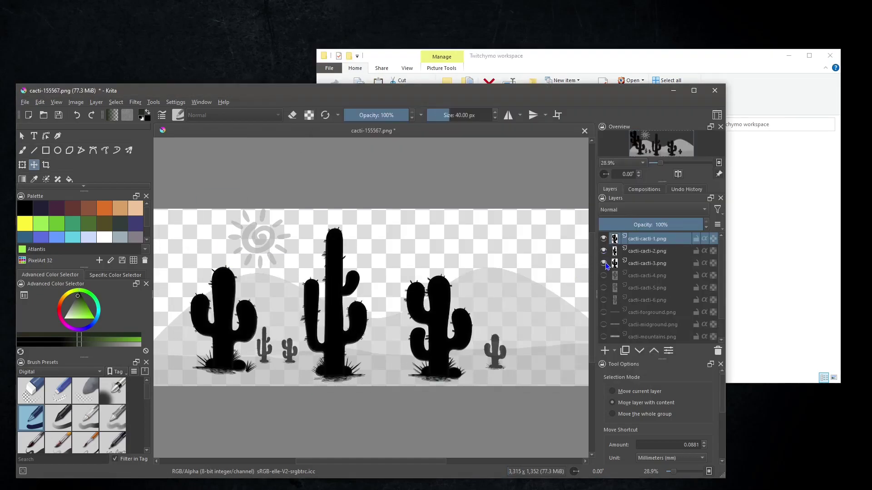
{"action": "left_click", "coordinate": [603, 276]}
{"action": "left_click", "coordinate": [604, 288]}
{"action": "left_click", "coordinate": [604, 301]}
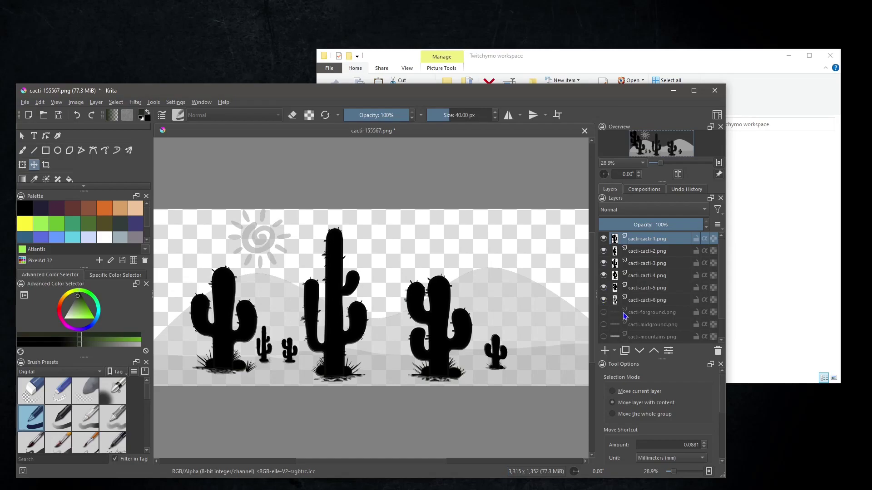
{"action": "scroll", "coordinate": [620, 308], "scroll_direction": "down", "scroll_amount": 1}
{"action": "left_click", "coordinate": [604, 288]}
{"action": "left_click", "coordinate": [603, 301]}
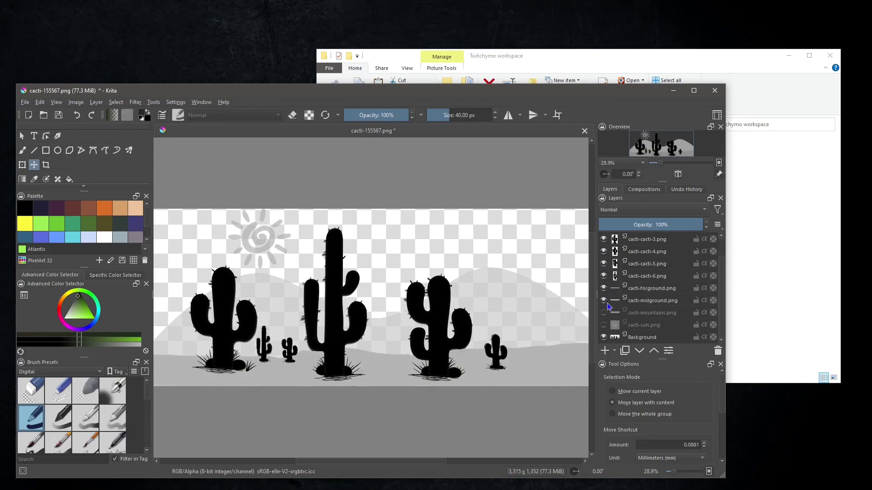
{"action": "left_click", "coordinate": [603, 313]}
{"action": "left_click", "coordinate": [604, 324]}
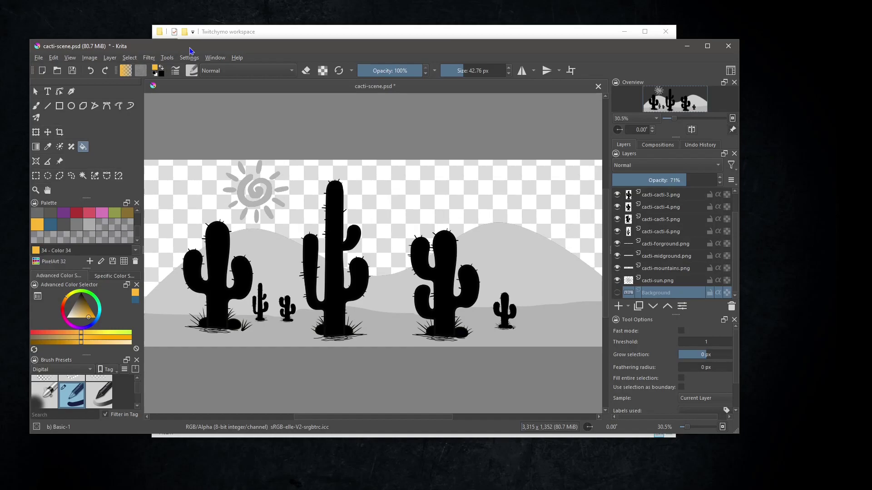
Save As cacti-scene.psd in Photoshop image (*.psd) format
{"action": "left_click", "coordinate": [39, 58]}
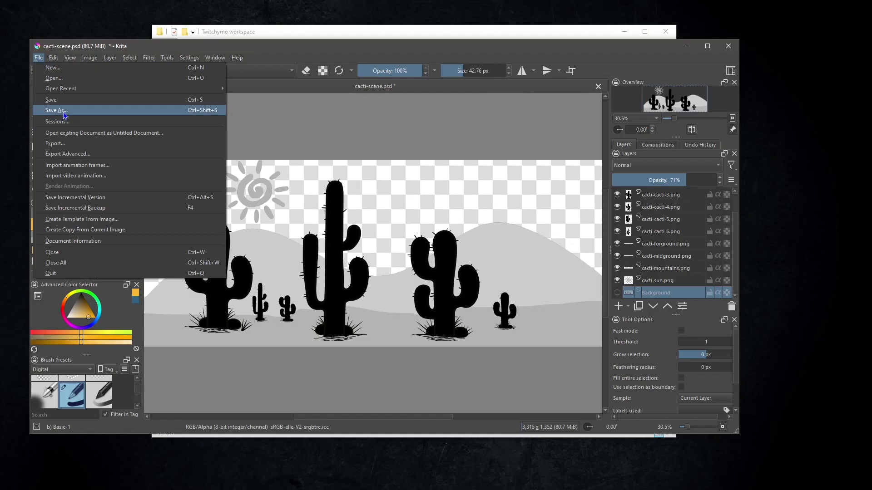
{"action": "left_click", "coordinate": [65, 111]}
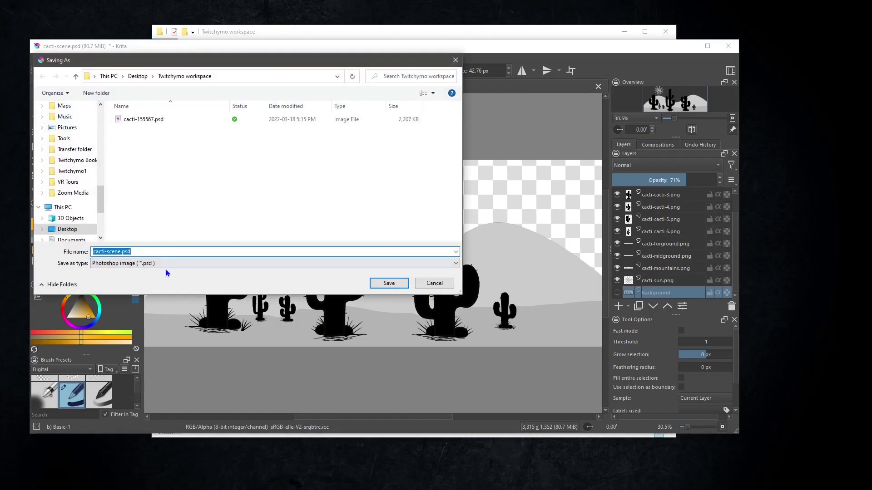
{"action": "left_click", "coordinate": [148, 264]}
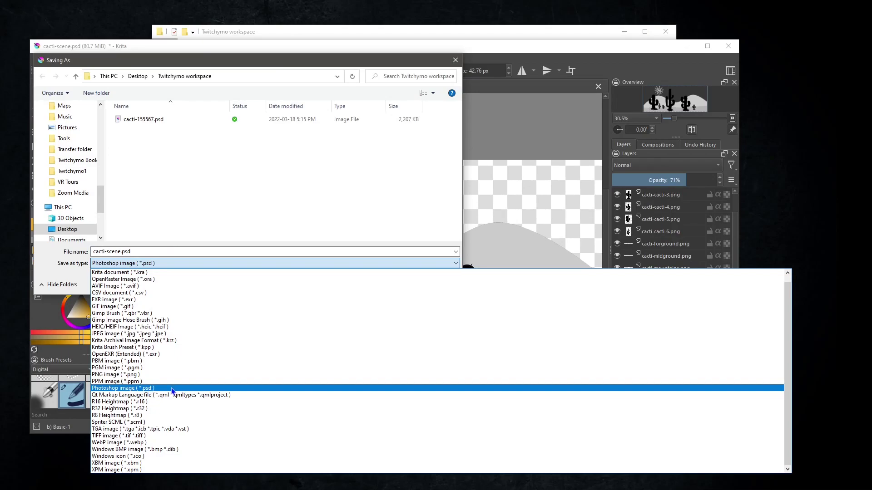
{"action": "left_click", "coordinate": [172, 389]}
{"action": "left_click", "coordinate": [187, 253]}
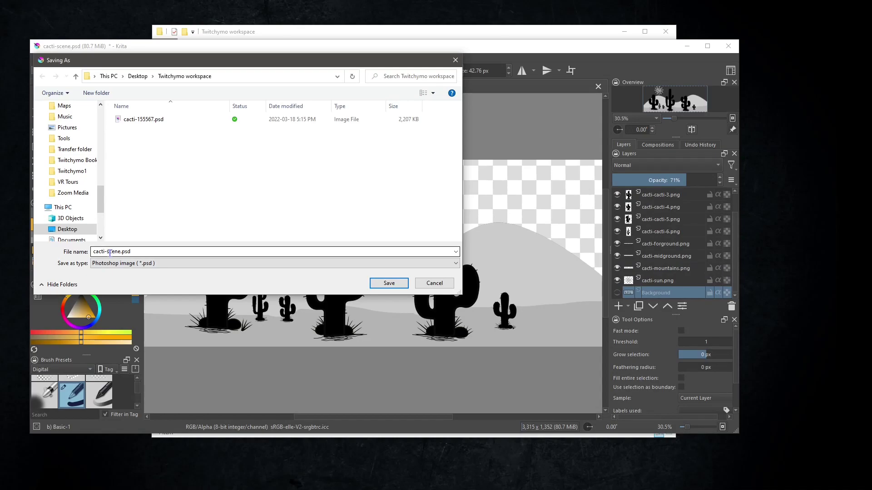
{"action": "left_click", "coordinate": [390, 284]}
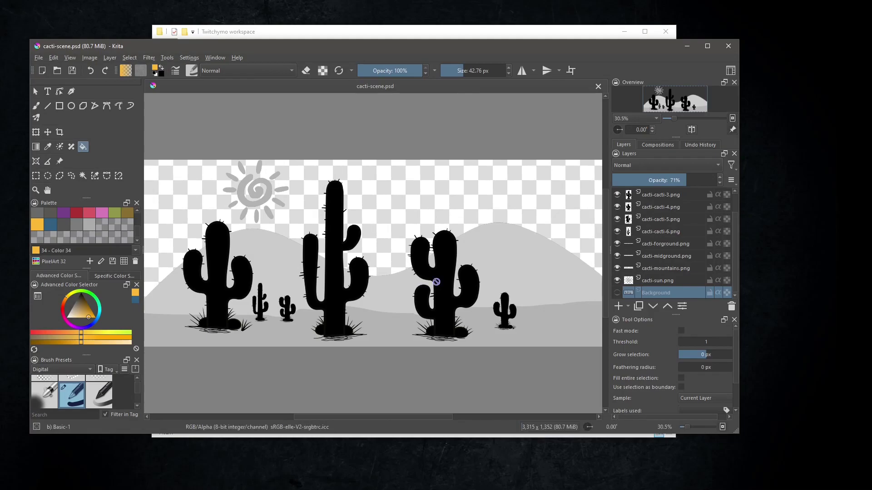
Show only the Background layer at 100% opacity and choose blue as the paint colour
{"action": "mouse_move", "coordinate": [660, 296]}
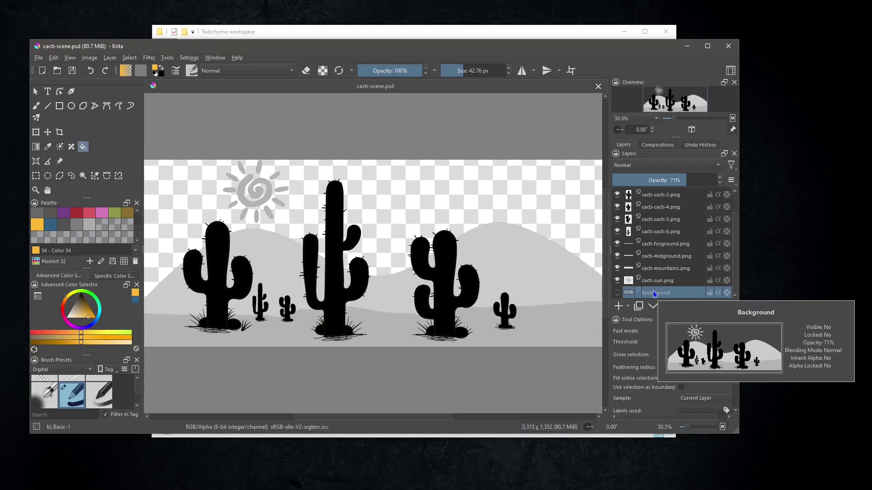
{"action": "left_click", "coordinate": [617, 294]}
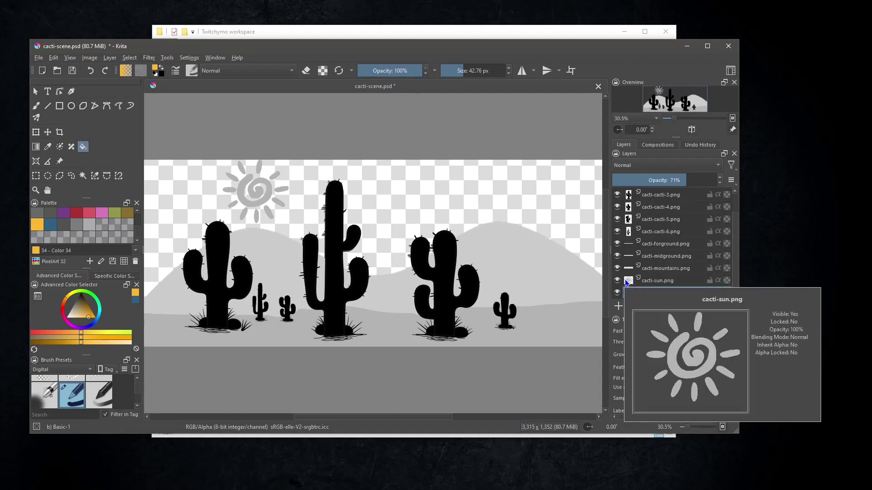
{"action": "left_click_drag", "start_coordinate": [617, 281], "coordinate": [618, 194]}
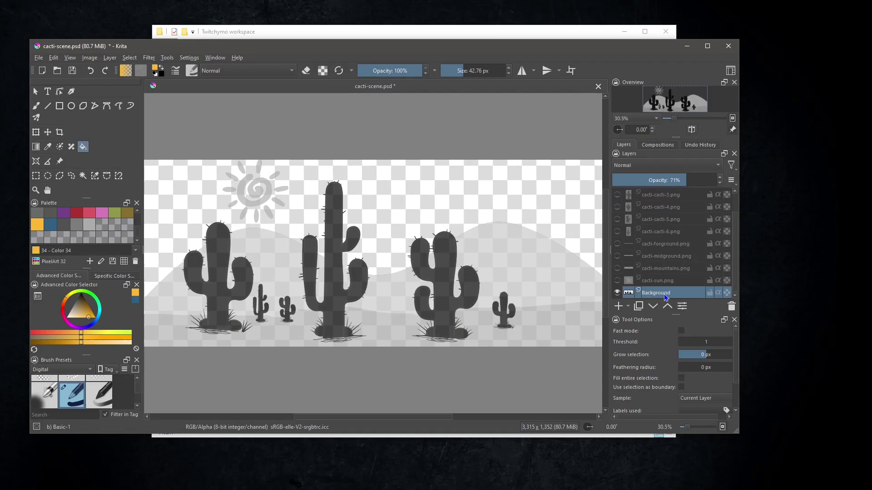
{"action": "left_click", "coordinate": [52, 224]}
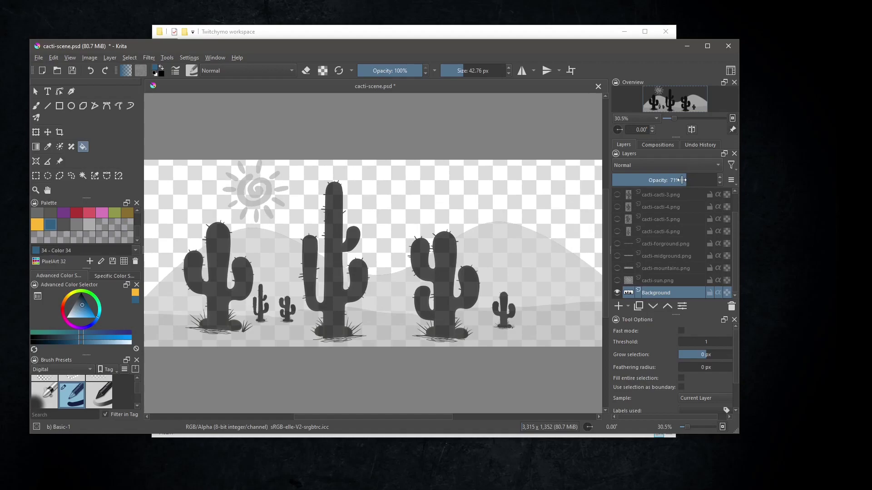
{"action": "left_click_drag", "start_coordinate": [686, 180], "coordinate": [726, 180]}
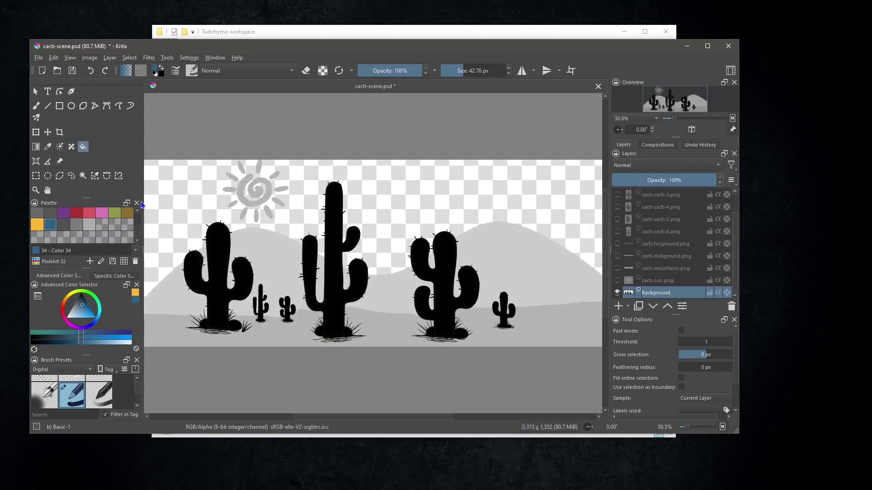
Paint over the entire Background blue with the Freehand Brush at about 455 px
{"action": "left_click", "coordinate": [40, 107]}
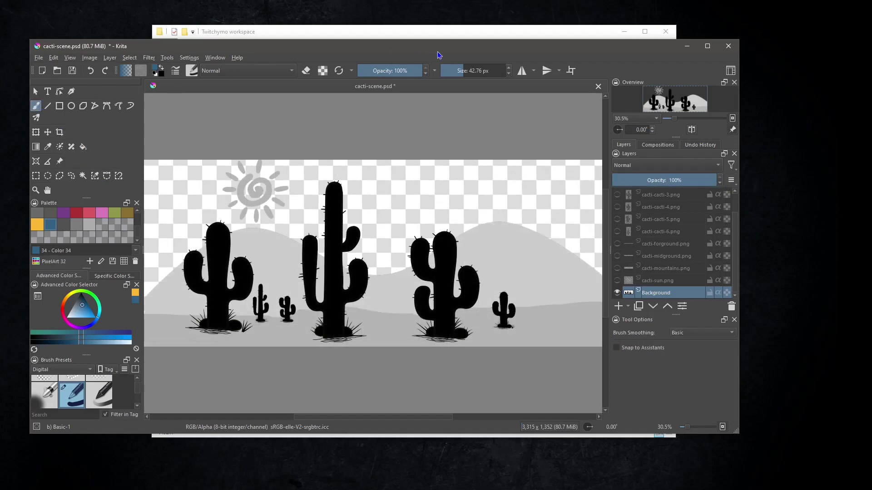
{"action": "left_click", "coordinate": [480, 68]}
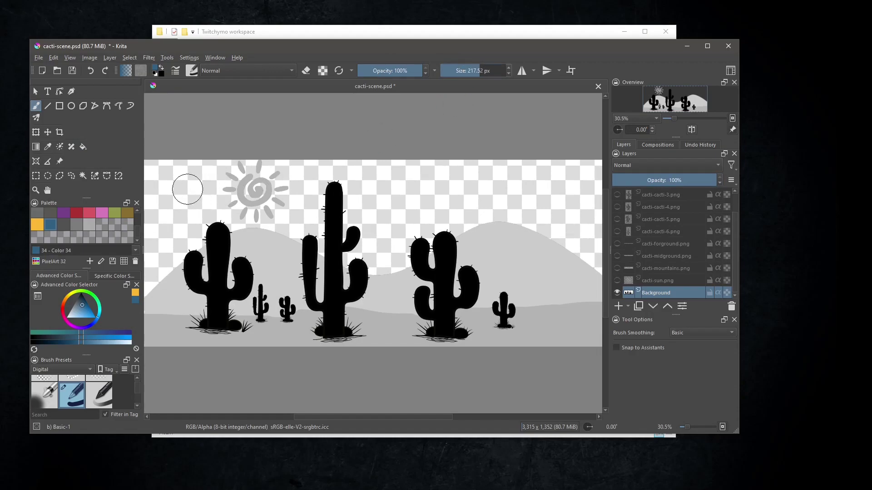
{"action": "left_click", "coordinate": [490, 71]}
{"action": "mouse_move", "coordinate": [171, 179]}
{"action": "left_mouse_down"}
{"action": "mouse_move", "coordinate": [571, 176]}
{"action": "mouse_move", "coordinate": [556, 221]}
{"action": "mouse_move", "coordinate": [219, 224]}
{"action": "mouse_move", "coordinate": [138, 250]}
{"action": "mouse_move", "coordinate": [270, 263]}
{"action": "mouse_move", "coordinate": [618, 263]}
{"action": "mouse_move", "coordinate": [603, 315]}
{"action": "mouse_move", "coordinate": [171, 309]}
{"action": "mouse_move", "coordinate": [150, 361]}
{"action": "mouse_move", "coordinate": [387, 346]}
{"action": "mouse_move", "coordinate": [591, 331]}
{"action": "left_mouse_up"}
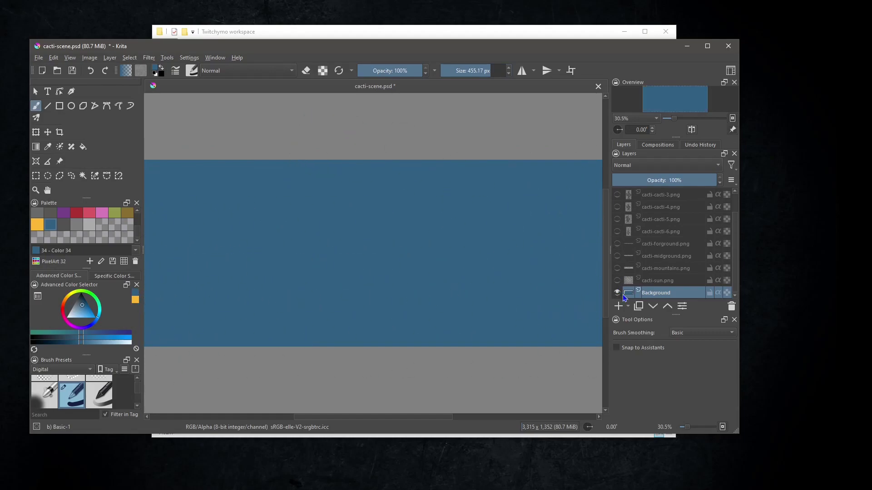
Show the cacti-sun layer and flood-fill the sun's spiral and all its rays yellow
{"action": "left_click", "coordinate": [617, 280]}
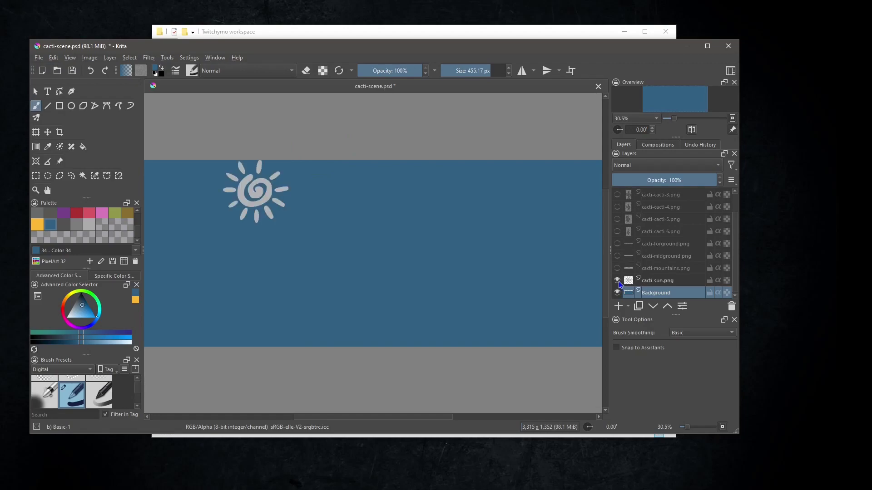
{"action": "left_click", "coordinate": [651, 282]}
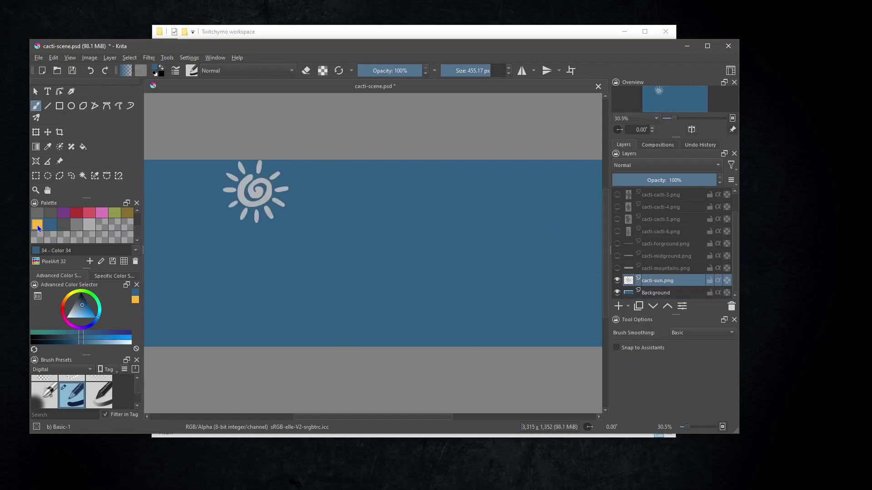
{"action": "left_click", "coordinate": [37, 224]}
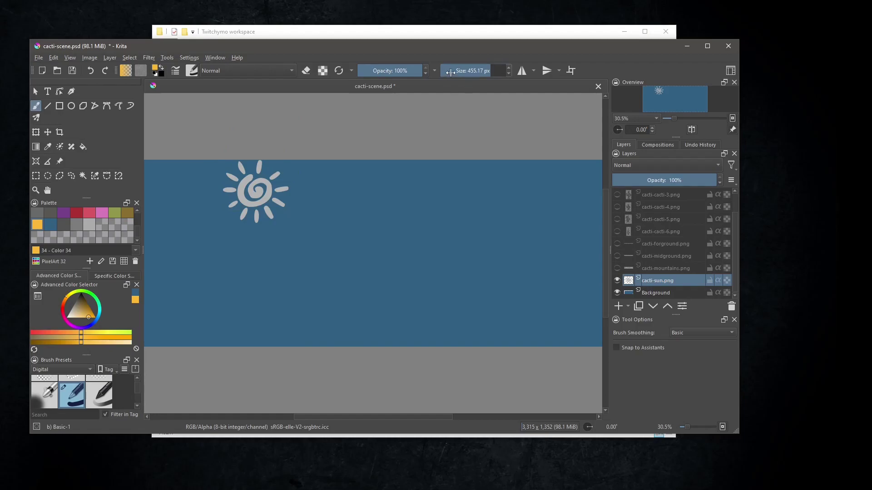
{"action": "left_click", "coordinate": [449, 72]}
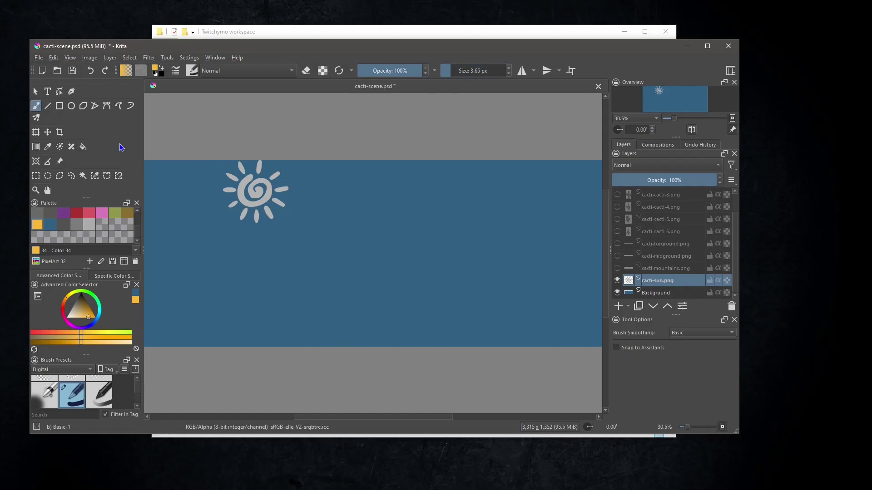
{"action": "left_click", "coordinate": [83, 147]}
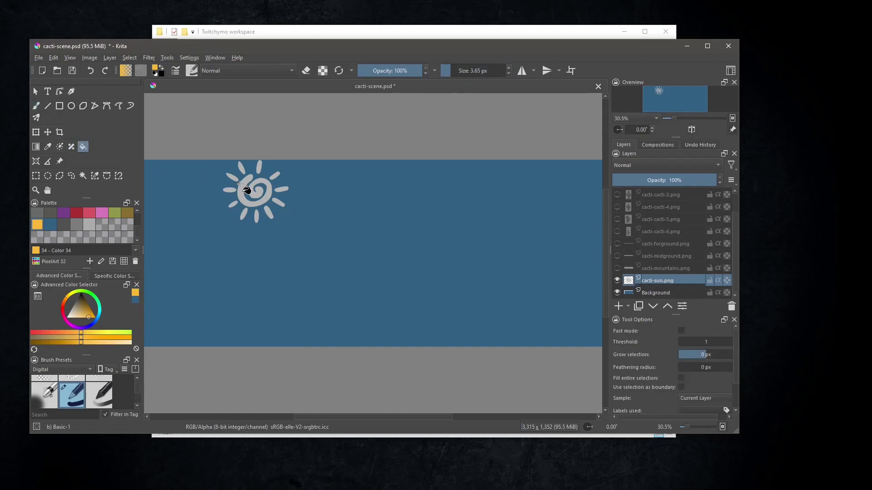
{"action": "left_click", "coordinate": [242, 185]}
{"action": "left_click", "coordinate": [243, 167]}
{"action": "left_click", "coordinate": [259, 167]}
{"action": "left_click", "coordinate": [276, 175]}
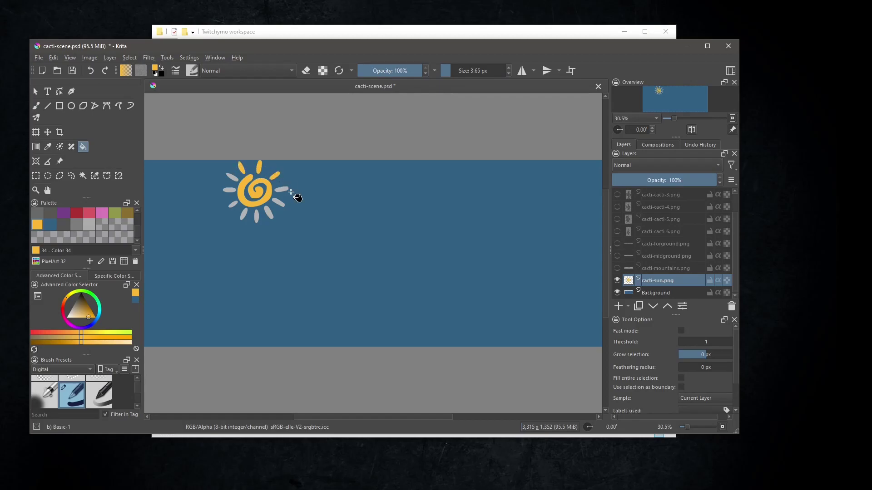
{"action": "left_click", "coordinate": [282, 189]}
{"action": "left_click", "coordinate": [279, 203]}
{"action": "left_click", "coordinate": [269, 212]}
{"action": "left_click", "coordinate": [257, 217]}
{"action": "left_click", "coordinate": [244, 215]}
{"action": "left_click", "coordinate": [234, 203]}
{"action": "left_click", "coordinate": [229, 190]}
{"action": "left_click", "coordinate": [233, 178]}
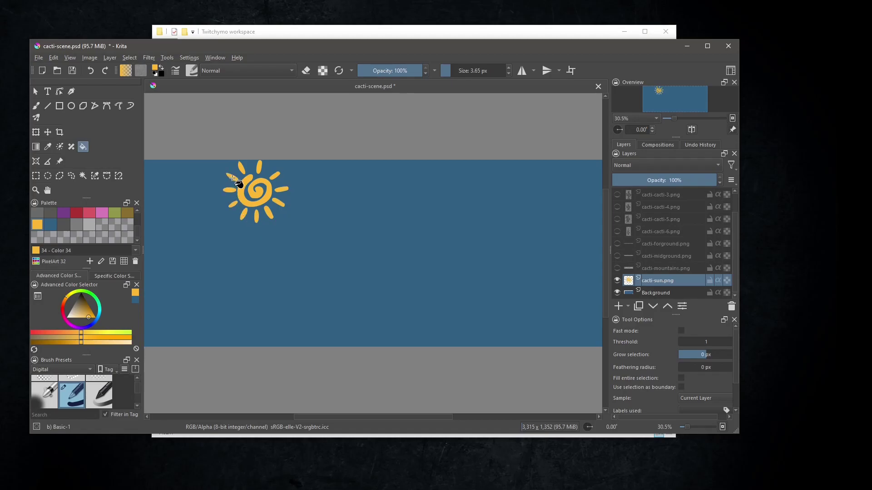
Show the cacti-mountains layer and fill the mountains dark grey
{"action": "left_click", "coordinate": [617, 268]}
{"action": "left_click", "coordinate": [64, 227]}
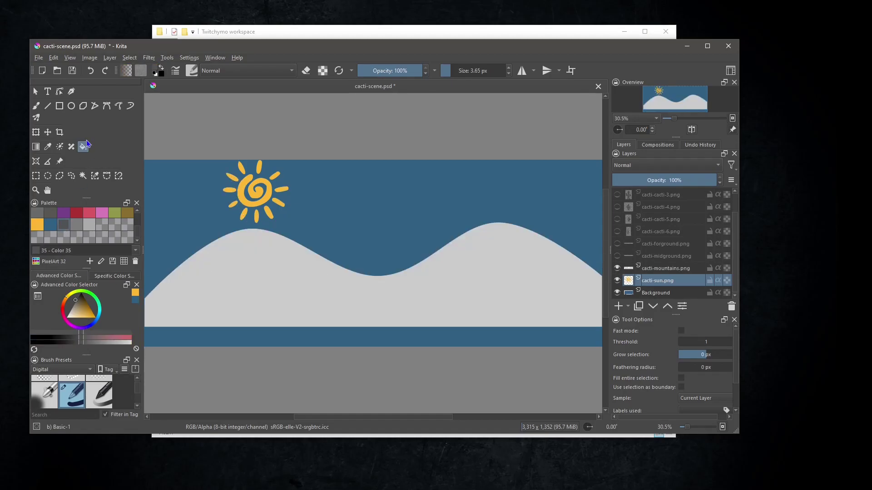
{"action": "left_click", "coordinate": [269, 269]}
{"action": "left_click", "coordinate": [96, 75]}
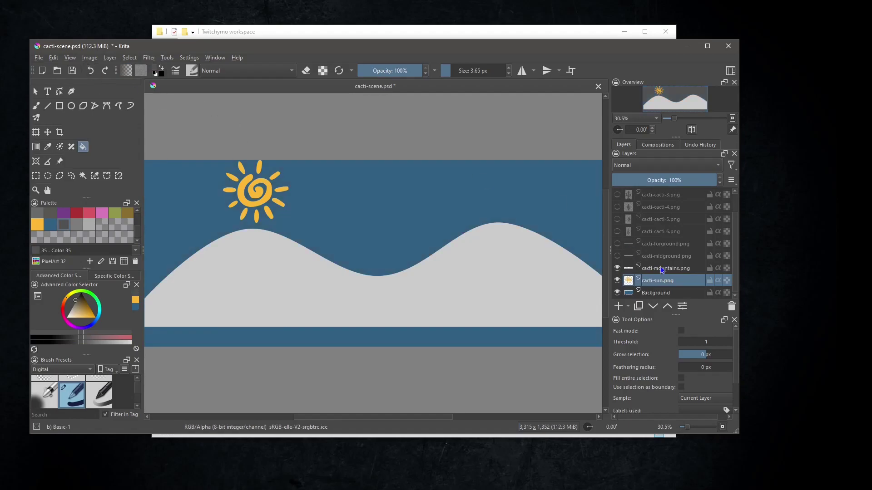
{"action": "left_click", "coordinate": [663, 268]}
{"action": "left_click", "coordinate": [243, 289]}
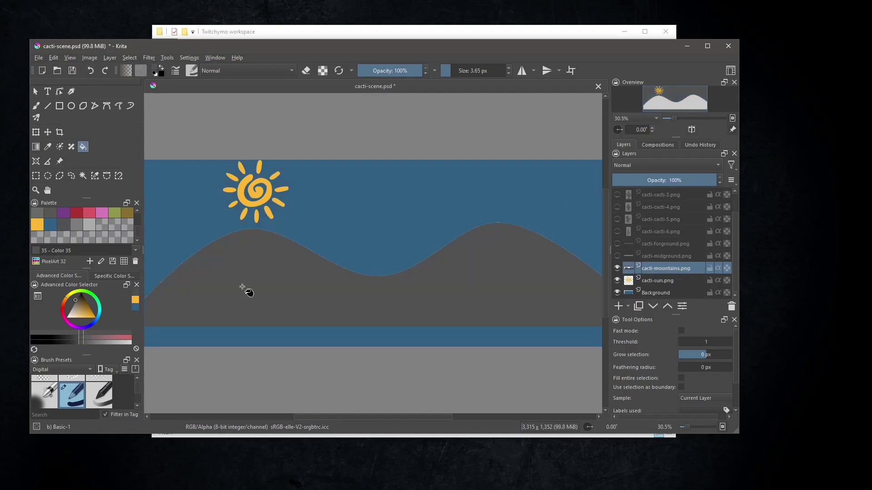
Show the cacti-midground layer and fill its ground medium grey
{"action": "left_click", "coordinate": [617, 255]}
{"action": "left_click", "coordinate": [666, 256]}
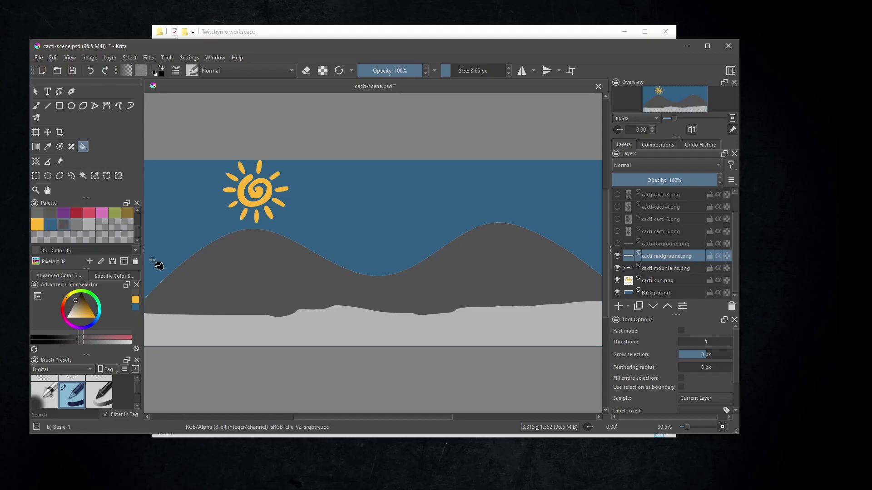
{"action": "left_click", "coordinate": [80, 228]}
{"action": "left_click", "coordinate": [302, 335]}
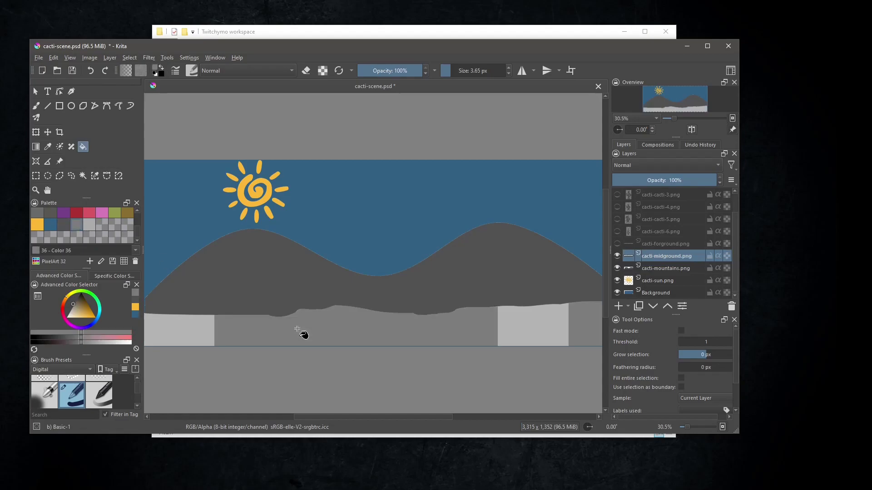
Show the cacti-forground layer and fill the foreground strip light grey
{"action": "left_click", "coordinate": [618, 244]}
{"action": "left_click", "coordinate": [665, 244]}
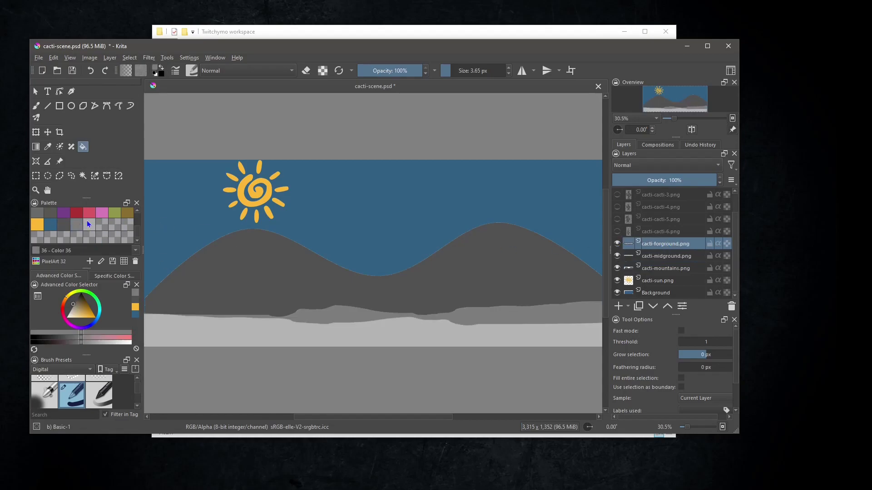
{"action": "left_click", "coordinate": [89, 225]}
{"action": "left_click", "coordinate": [260, 343]}
Turn on visibility for layers cacti-cacti-6 through cacti-cacti-1 in the Layers docker
{"action": "left_click", "coordinate": [617, 232]}
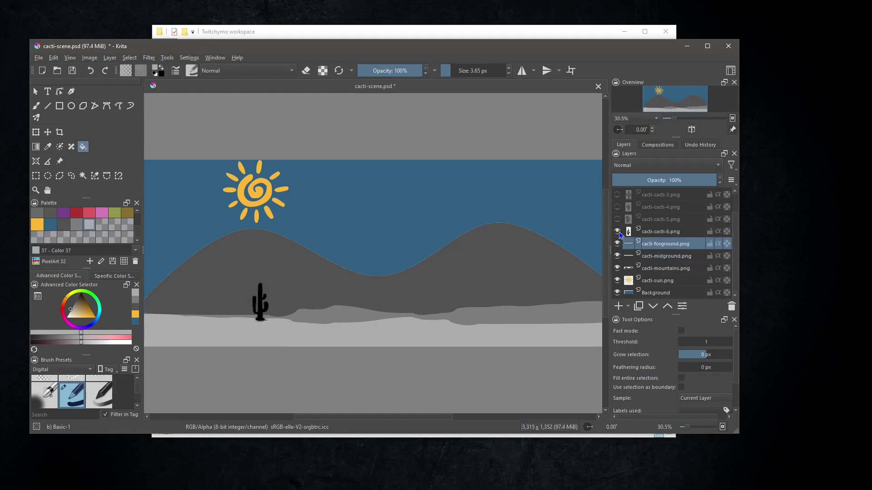
{"action": "left_click", "coordinate": [617, 219]}
{"action": "left_click", "coordinate": [617, 207]}
{"action": "left_click", "coordinate": [618, 195]}
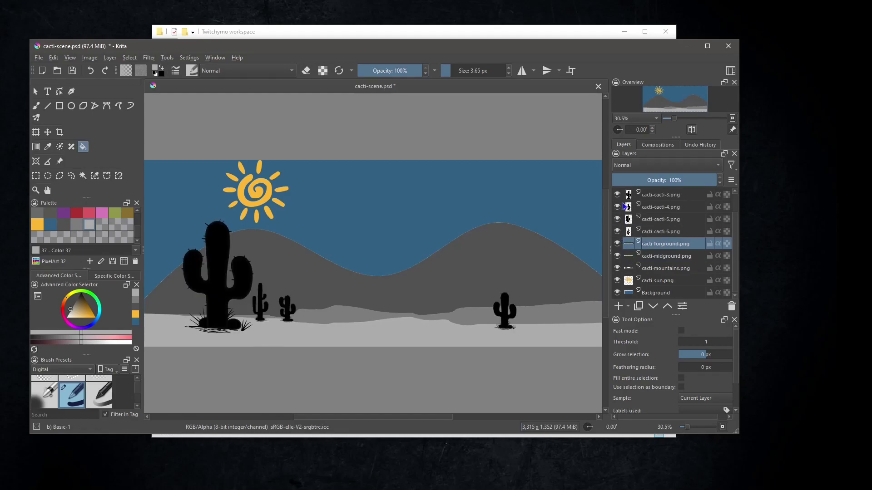
{"action": "scroll", "coordinate": [654, 241], "scroll_direction": "up", "scroll_amount": 1}
{"action": "left_click", "coordinate": [617, 207]}
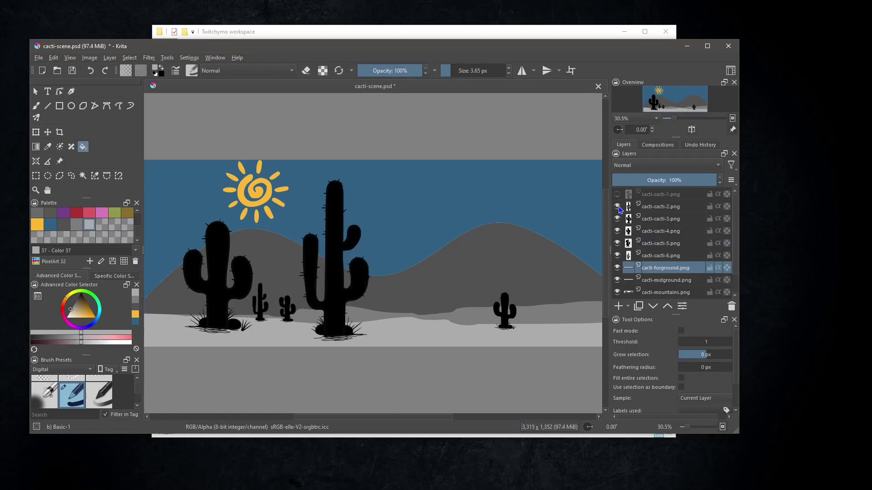
{"action": "left_click", "coordinate": [617, 194]}
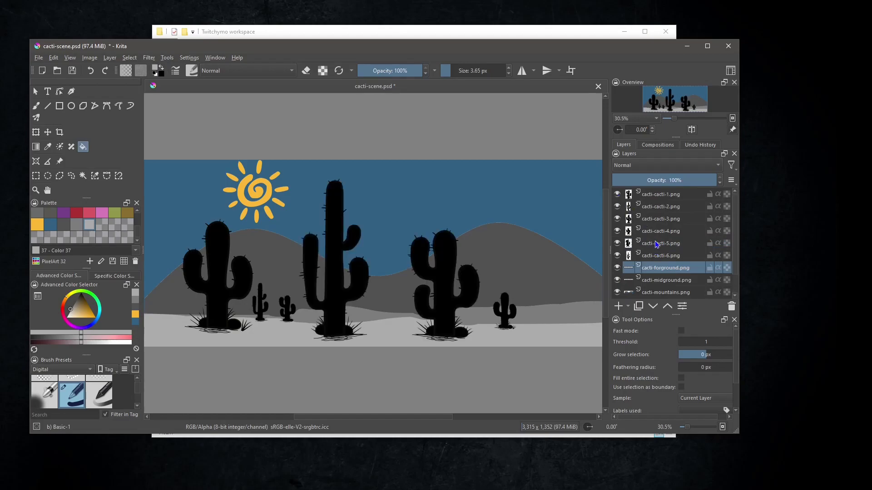
{"action": "mouse_move", "coordinate": [656, 244]}
{"action": "scroll", "coordinate": [694, 278], "scroll_direction": "down", "scroll_amount": 1}
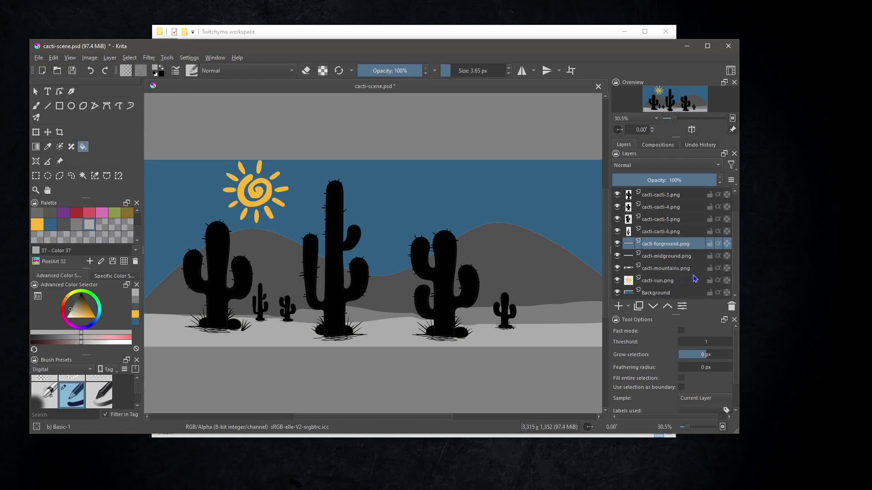
{"action": "scroll", "coordinate": [672, 277], "scroll_direction": "up", "scroll_amount": 1}
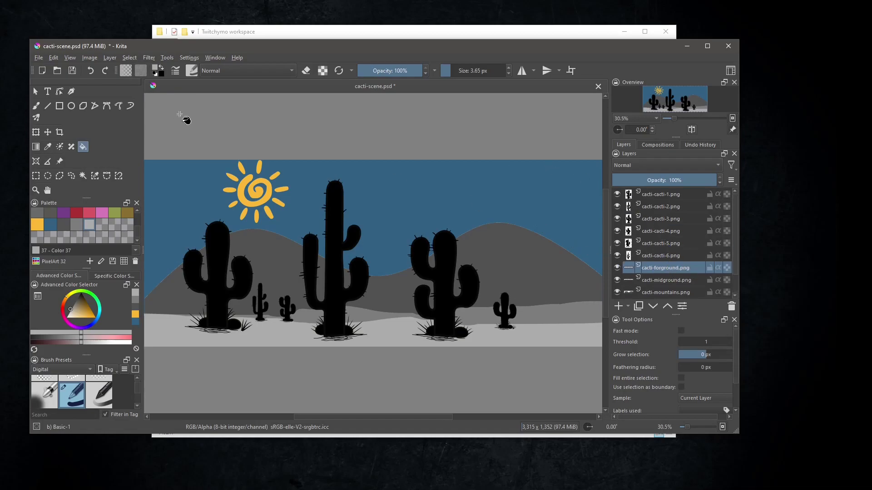
Save cacti-scene.psd in Krita and bring the workspace folder window forward
{"action": "left_click", "coordinate": [72, 71]}
{"action": "left_click", "coordinate": [344, 34]}
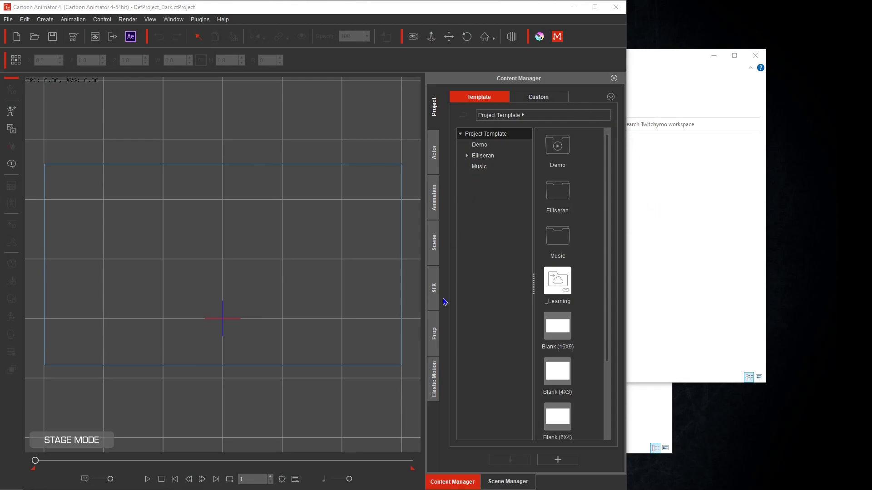
Browse to the Custom Scene folder in the Content Manager
{"action": "left_click", "coordinate": [434, 247]}
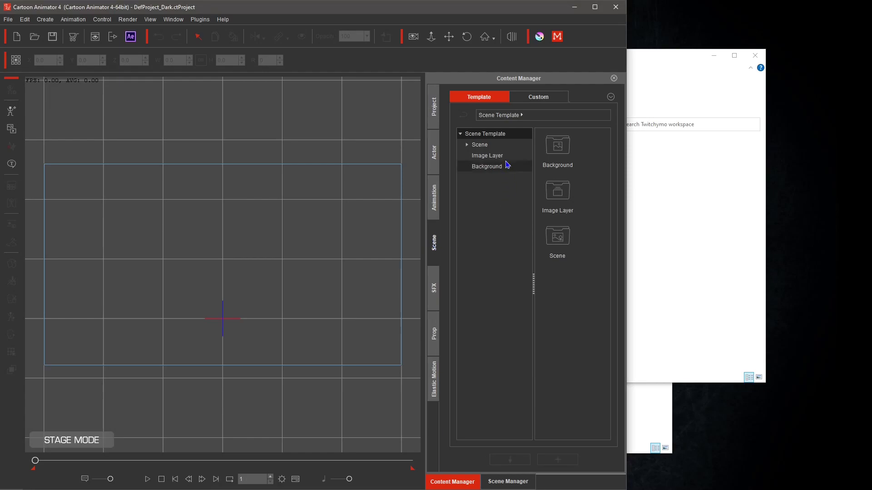
{"action": "left_click", "coordinate": [546, 100]}
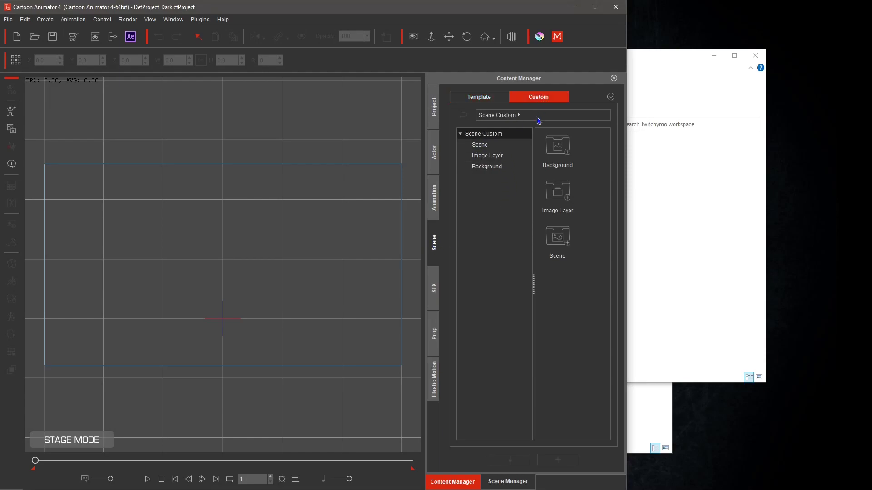
{"action": "left_click", "coordinate": [488, 145]}
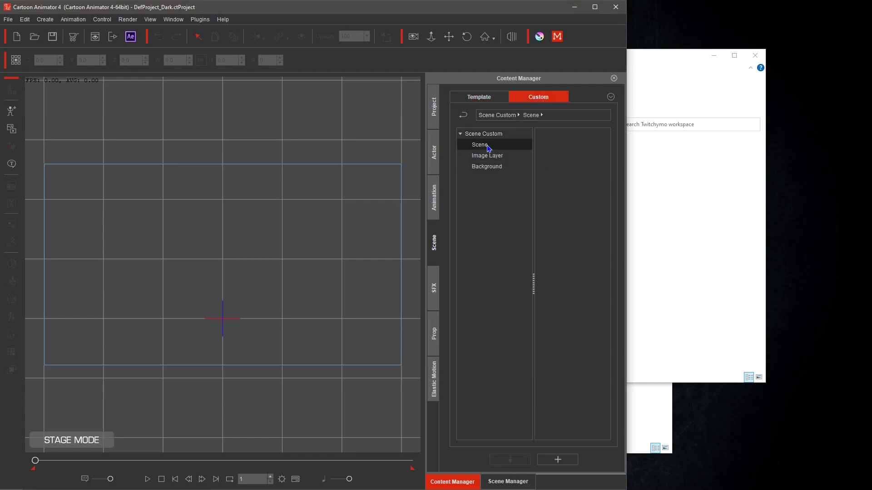
Create a new folder named 'Twitchymo Studio' under Scene and open it
{"action": "right_click", "coordinate": [579, 222]}
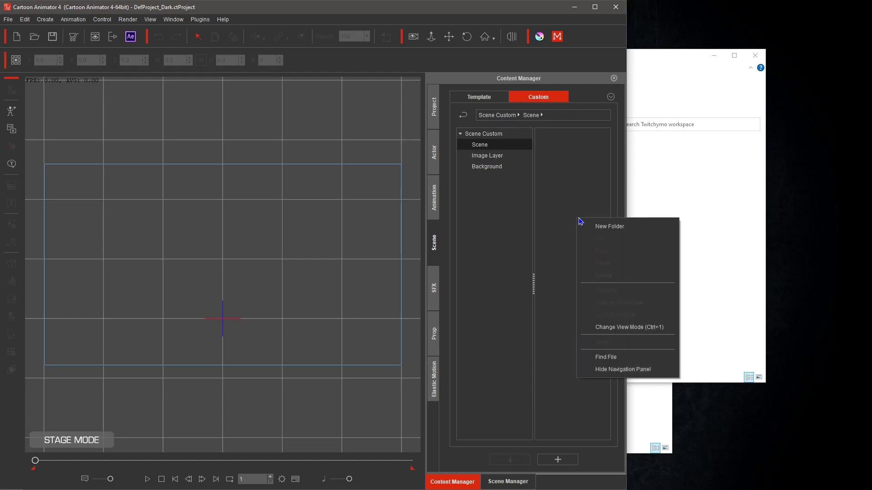
{"action": "left_click", "coordinate": [618, 227]}
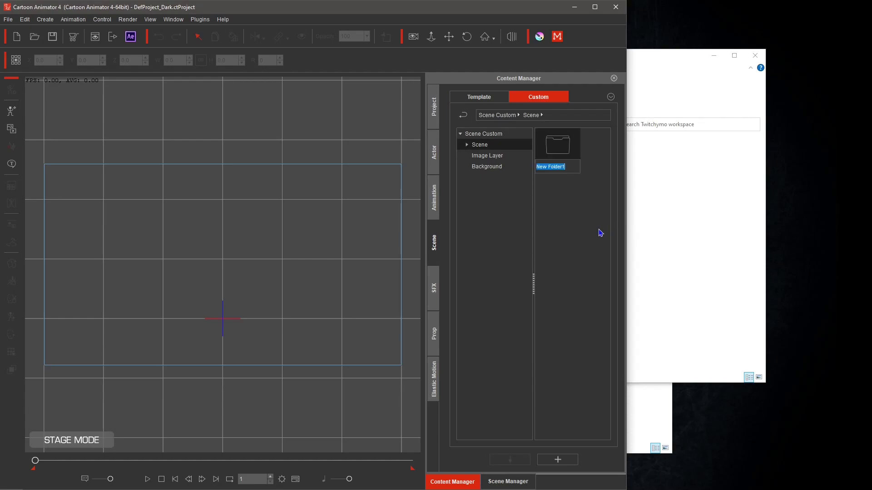
{"action": "type", "text": "Twitchymo Studio"}
{"action": "left_click", "coordinate": [559, 220]}
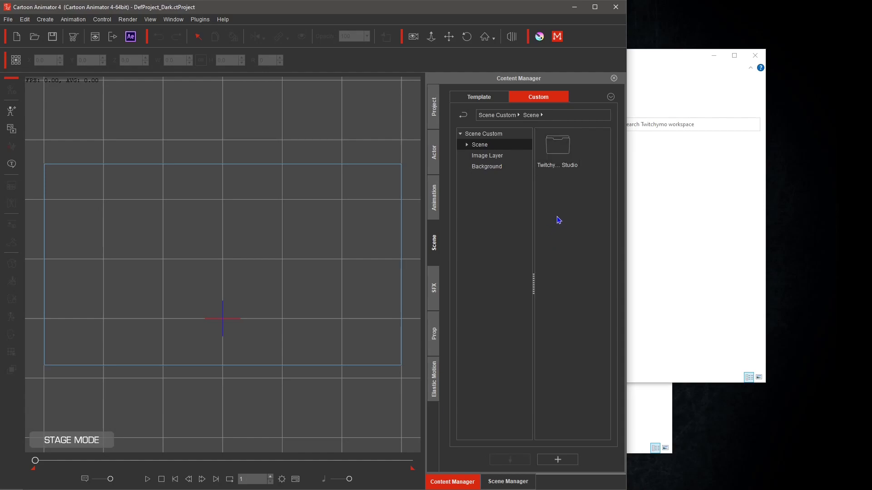
{"action": "left_click", "coordinate": [467, 145]}
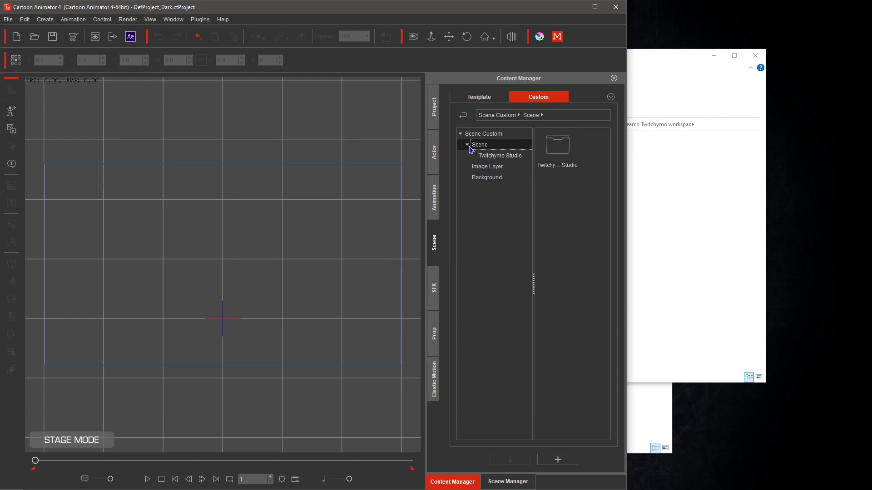
{"action": "left_click", "coordinate": [511, 158]}
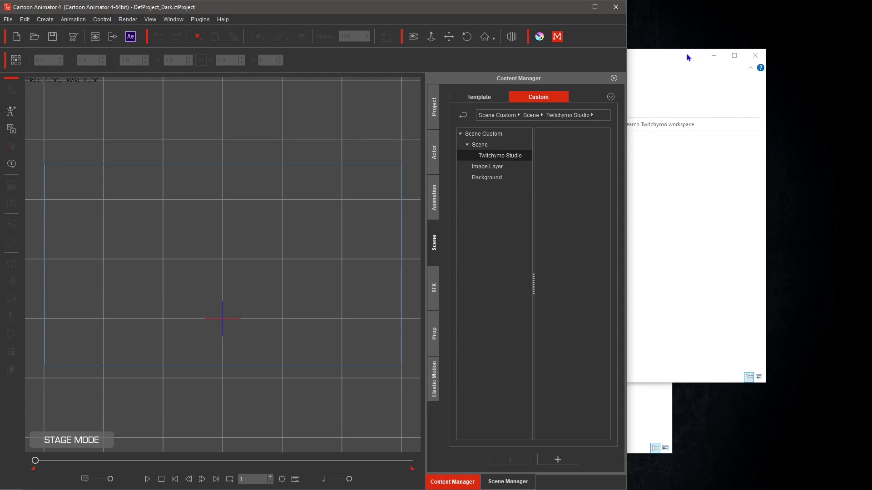
Drag cacti-scene.psd from the workspace folder onto the Cartoon Animator stage
{"action": "left_click", "coordinate": [671, 65]}
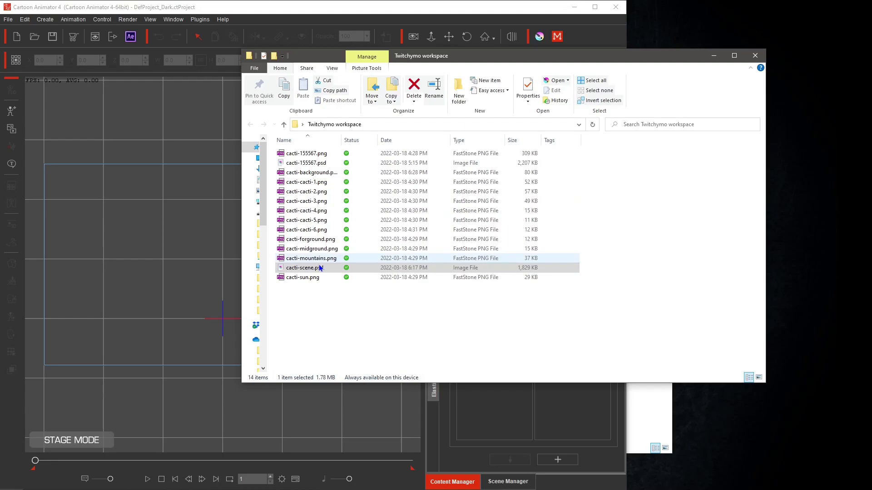
{"action": "left_click_drag", "start_coordinate": [319, 264], "coordinate": [235, 282]}
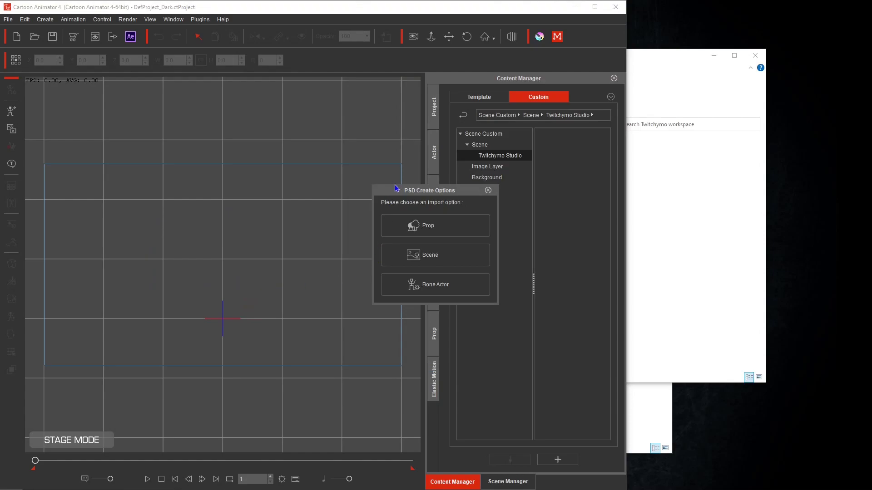
Import cacti-scene.psd as a Scene and select the imported desert on the stage
{"action": "left_click_drag", "start_coordinate": [439, 194], "coordinate": [335, 190]}
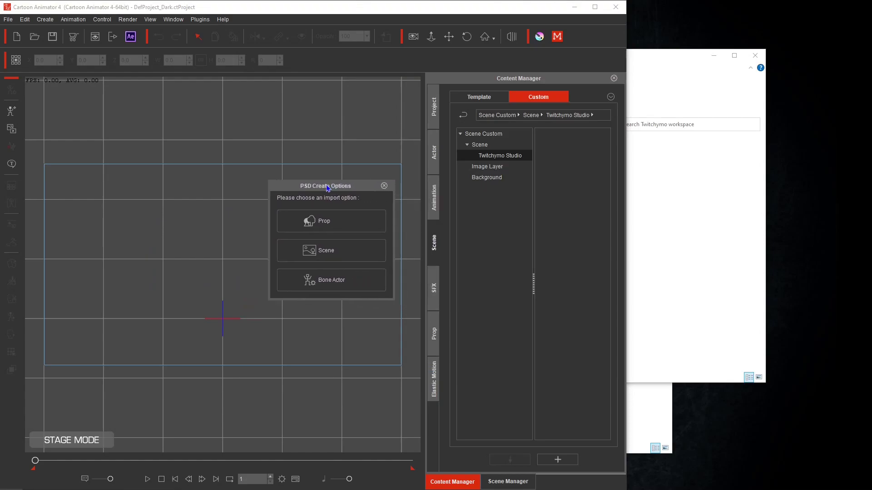
{"action": "left_click", "coordinate": [334, 253]}
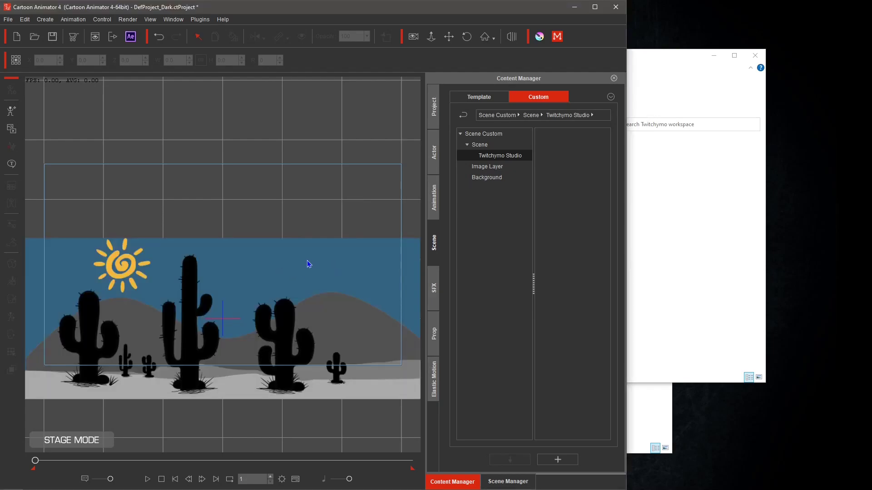
{"action": "left_click", "coordinate": [265, 264]}
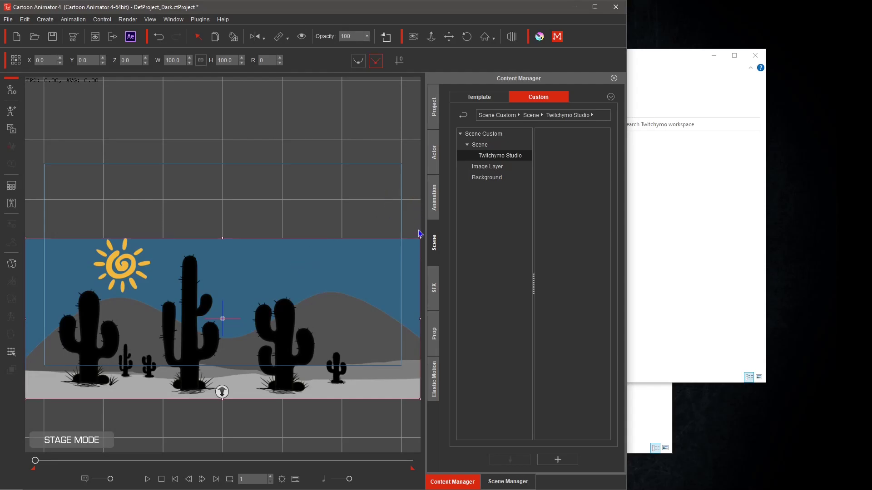
Maximize the Cartoon Animator window and pan the stage up to recentre the desert
{"action": "left_click", "coordinate": [596, 8]}
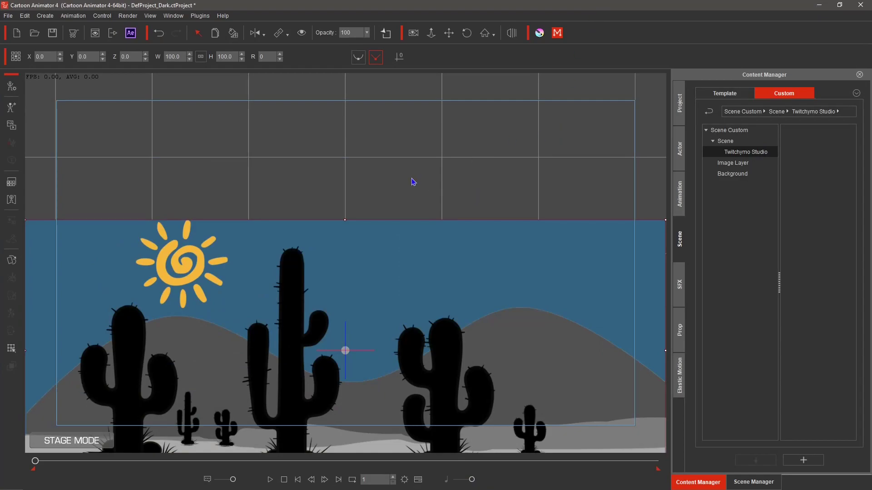
{"action": "left_click", "coordinate": [449, 33]}
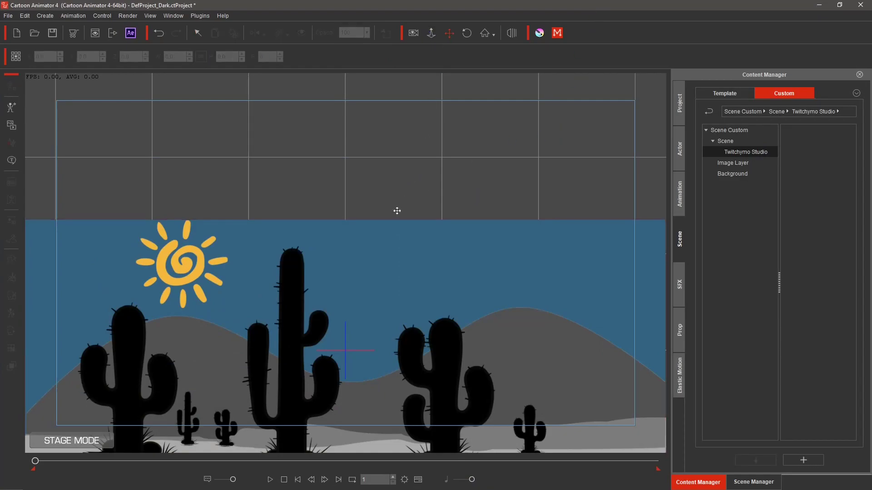
{"action": "left_click_drag", "start_coordinate": [371, 282], "coordinate": [376, 177]}
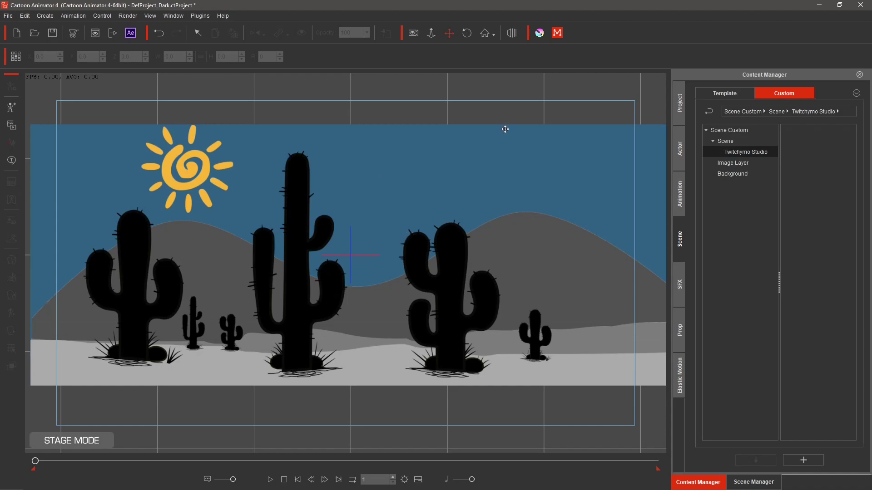
Switch to 3D View, orbit to see the scene side-on, and select its backdrop plane
{"action": "left_click", "coordinate": [513, 34]}
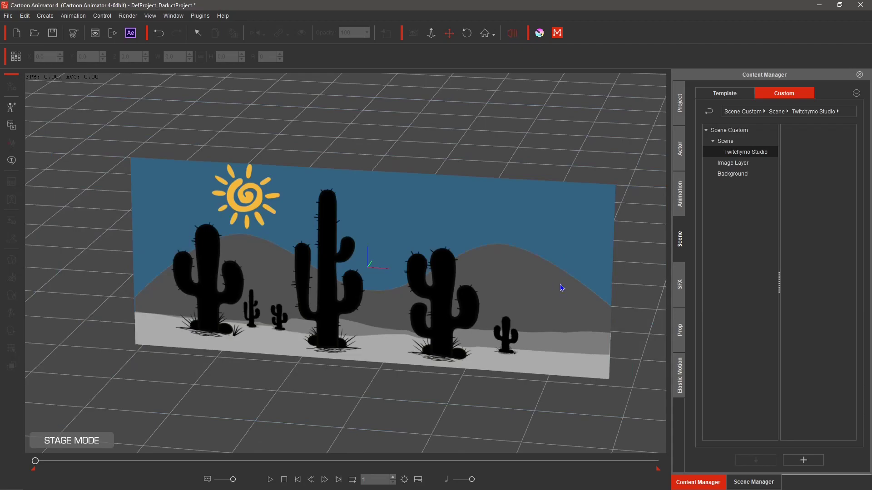
{"action": "left_click_drag", "start_coordinate": [560, 287], "coordinate": [525, 289]}
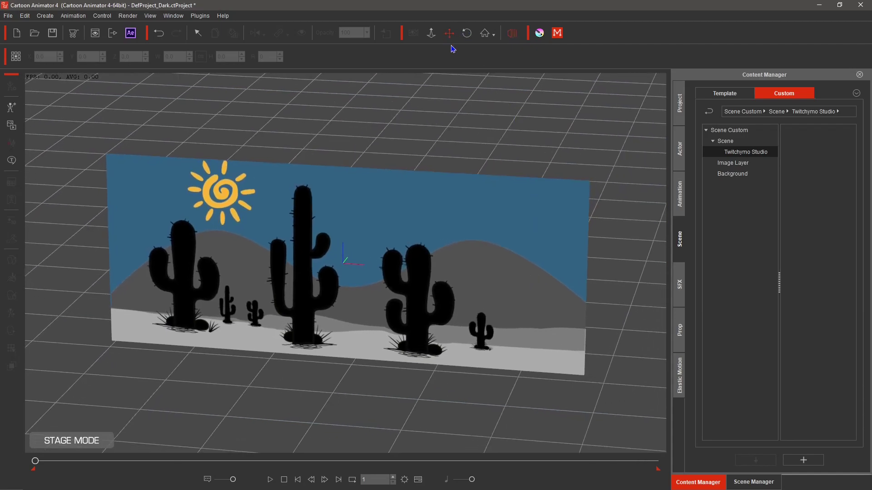
{"action": "left_click_drag", "start_coordinate": [533, 222], "coordinate": [465, 229]}
{"action": "left_click", "coordinate": [373, 206]}
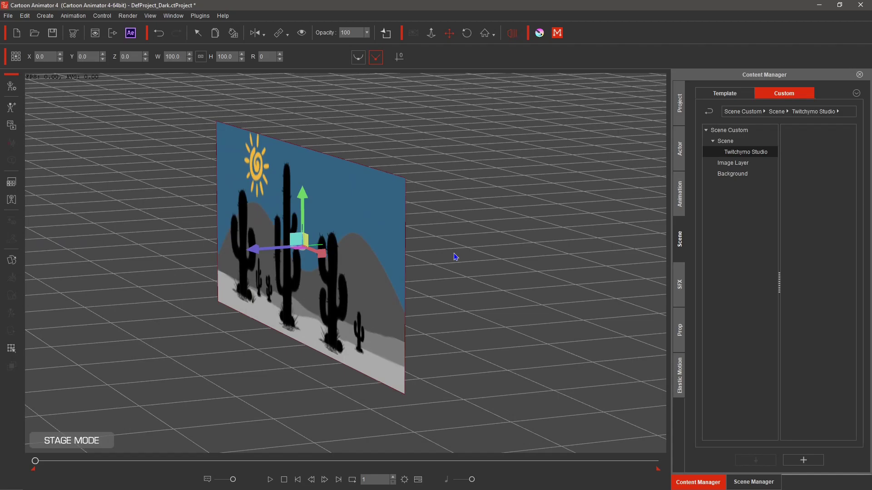
Push the sky, sun and mountain layers back in depth behind the cacti
{"action": "scroll", "coordinate": [455, 253], "scroll_direction": "up", "scroll_amount": 2}
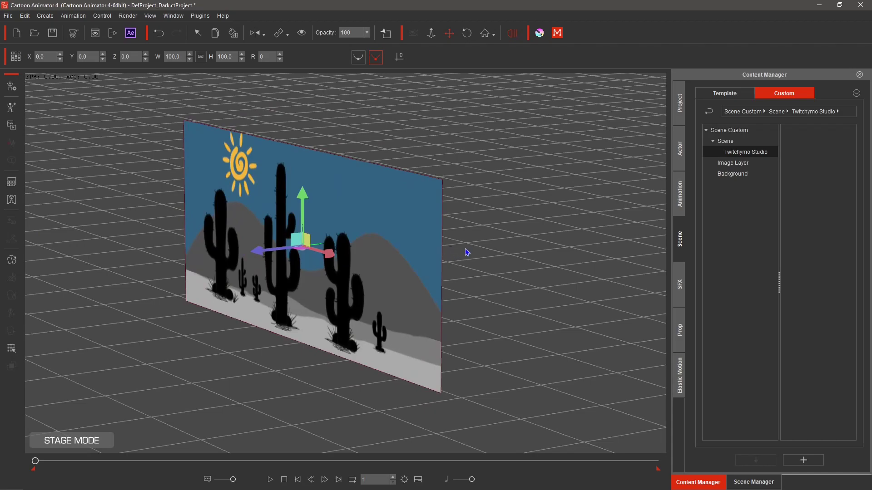
{"action": "scroll", "coordinate": [454, 251], "scroll_direction": "up", "scroll_amount": 2}
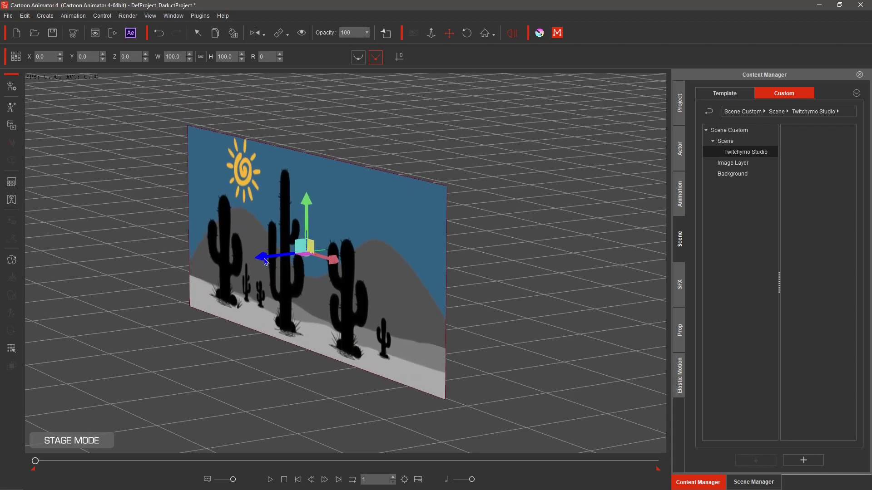
{"action": "left_click_drag", "start_coordinate": [266, 262], "coordinate": [661, 185]}
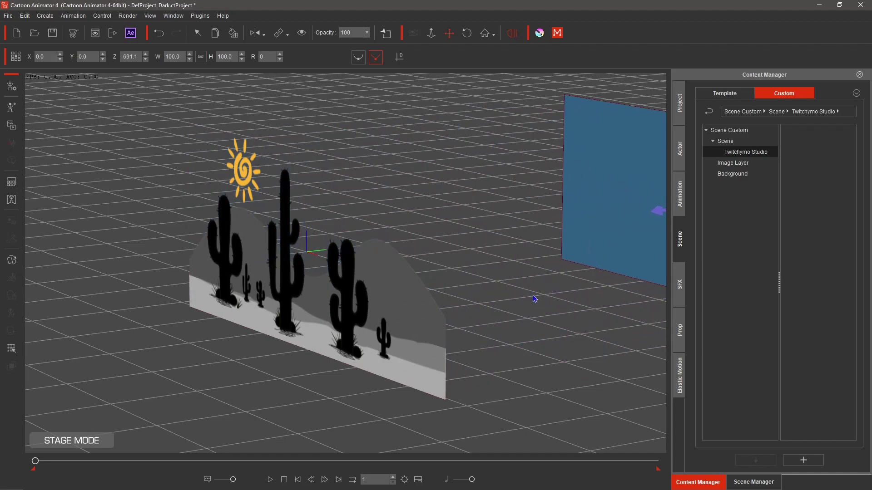
{"action": "left_click_drag", "start_coordinate": [521, 292], "coordinate": [278, 312]}
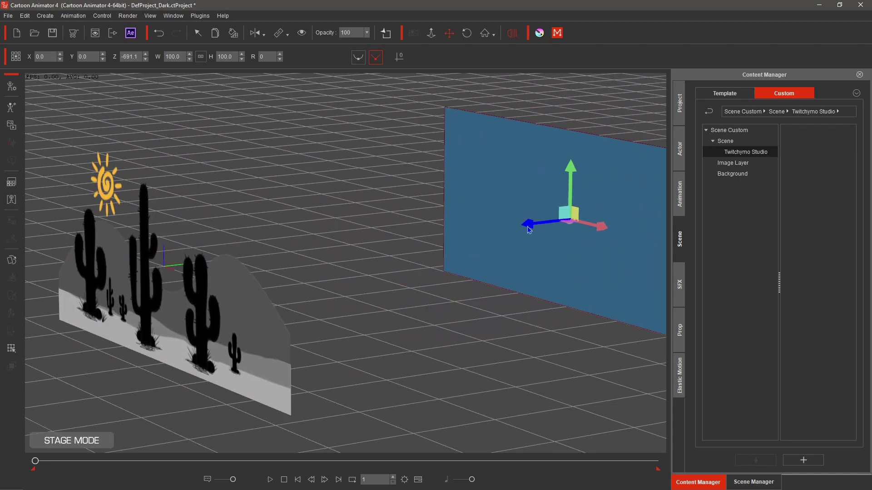
{"action": "left_click_drag", "start_coordinate": [530, 224], "coordinate": [642, 195]}
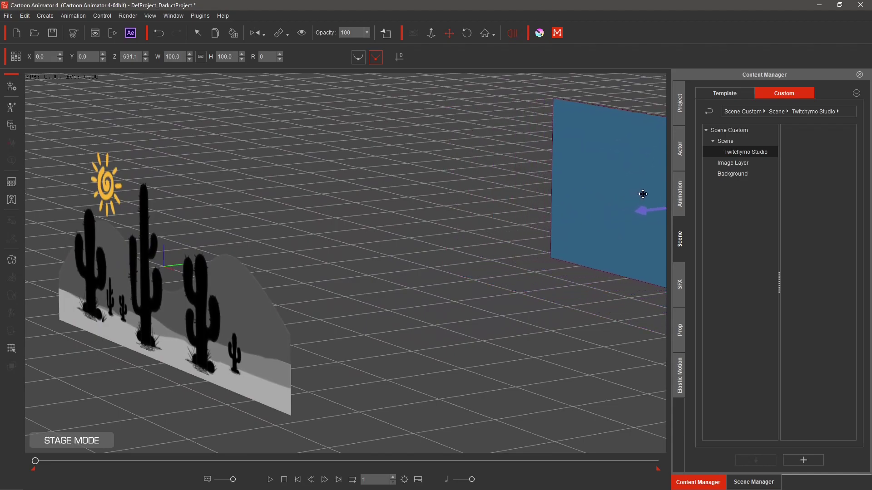
{"action": "left_click", "coordinate": [106, 187]}
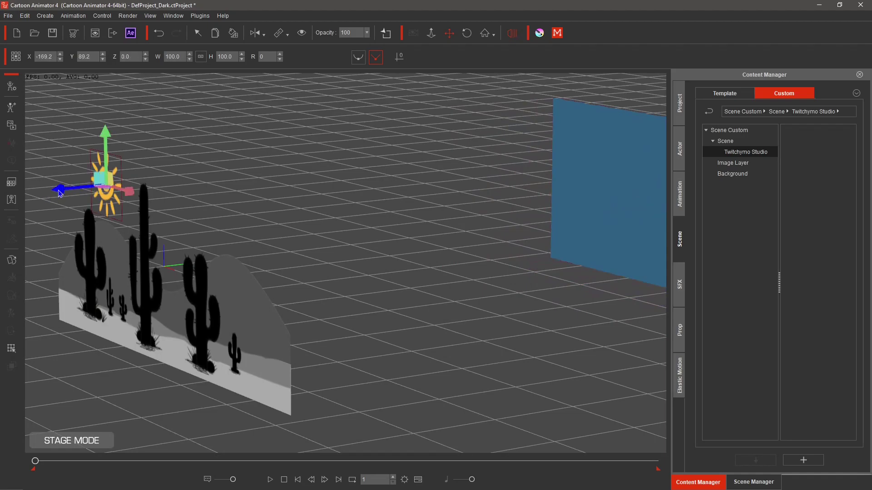
{"action": "left_click_drag", "start_coordinate": [59, 188], "coordinate": [575, 171]}
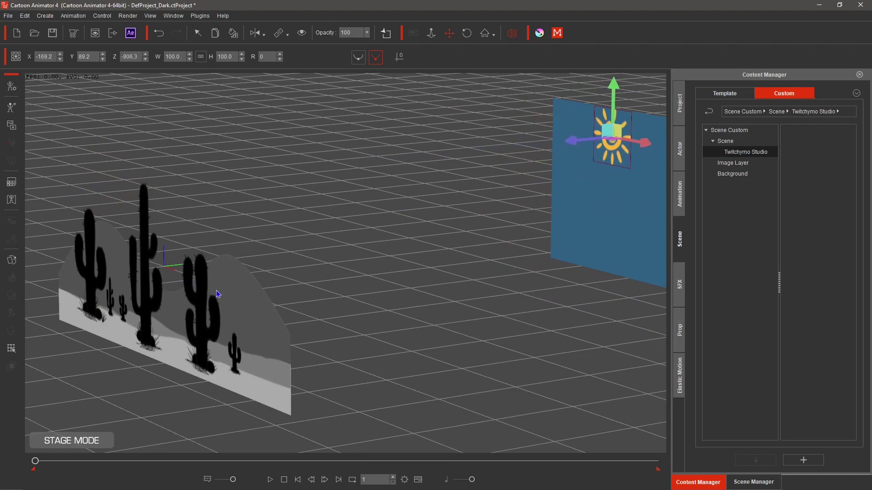
{"action": "left_click", "coordinate": [239, 298]}
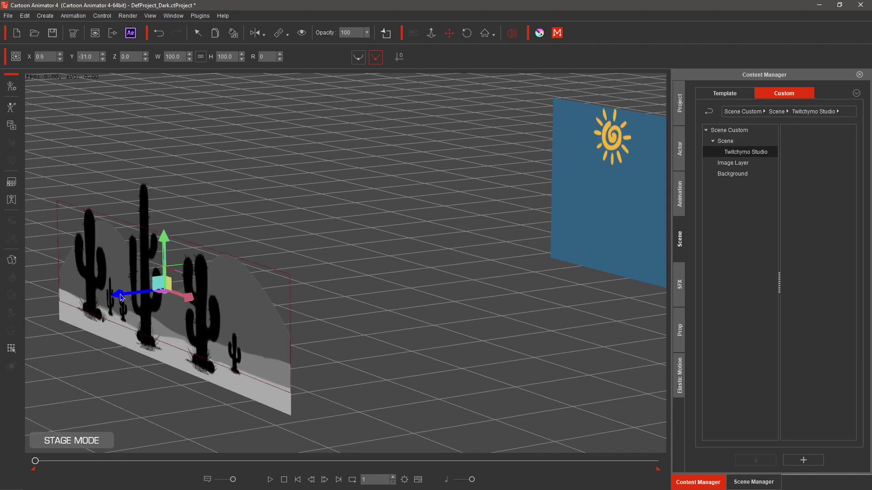
{"action": "left_click_drag", "start_coordinate": [119, 298], "coordinate": [502, 237]}
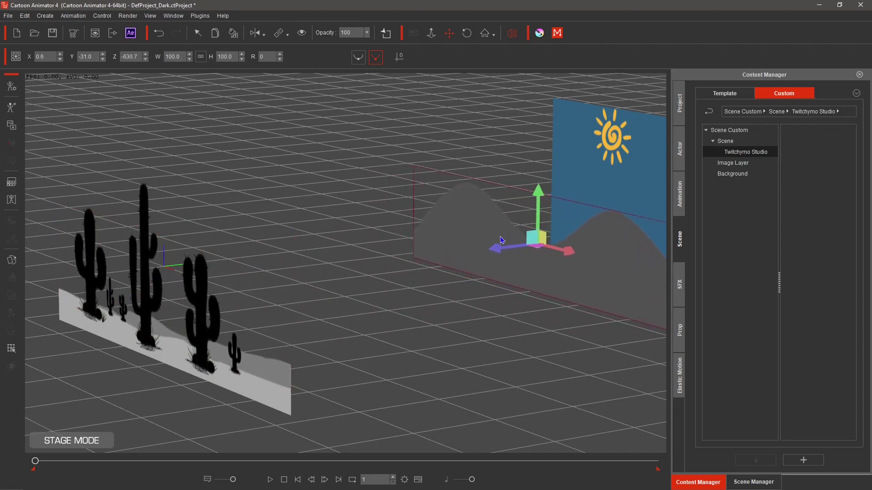
Move the ground strip and three small cacti to the middle distance
{"action": "left_click", "coordinate": [156, 329]}
{"action": "left_click_drag", "start_coordinate": [119, 349], "coordinate": [363, 320]}
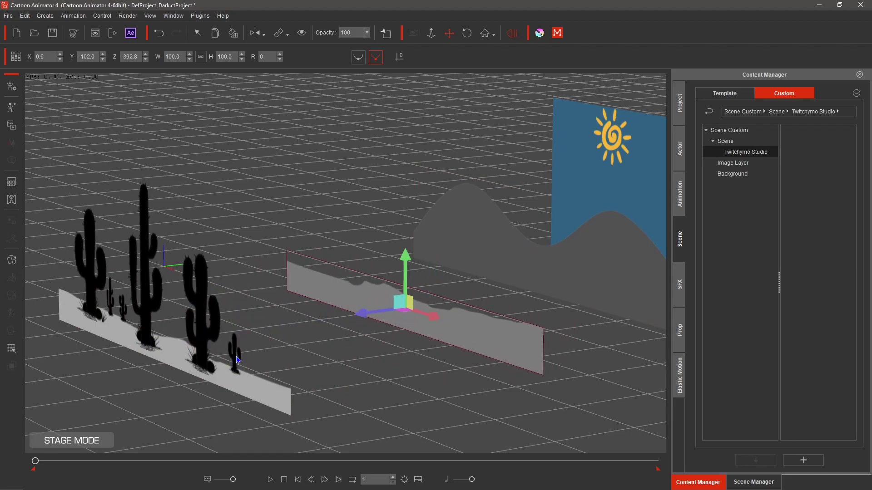
{"action": "left_click", "coordinate": [236, 360]}
{"action": "left_click_drag", "start_coordinate": [192, 362], "coordinate": [442, 309]}
{"action": "left_click", "coordinate": [122, 314]}
{"action": "left_click_drag", "start_coordinate": [75, 320], "coordinate": [315, 296]}
{"action": "left_click", "coordinate": [111, 305]}
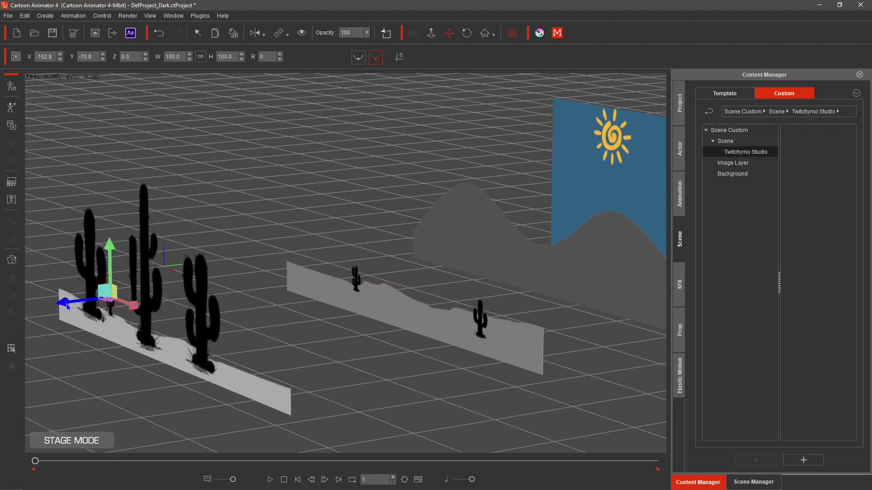
{"action": "left_click_drag", "start_coordinate": [68, 307], "coordinate": [299, 258]}
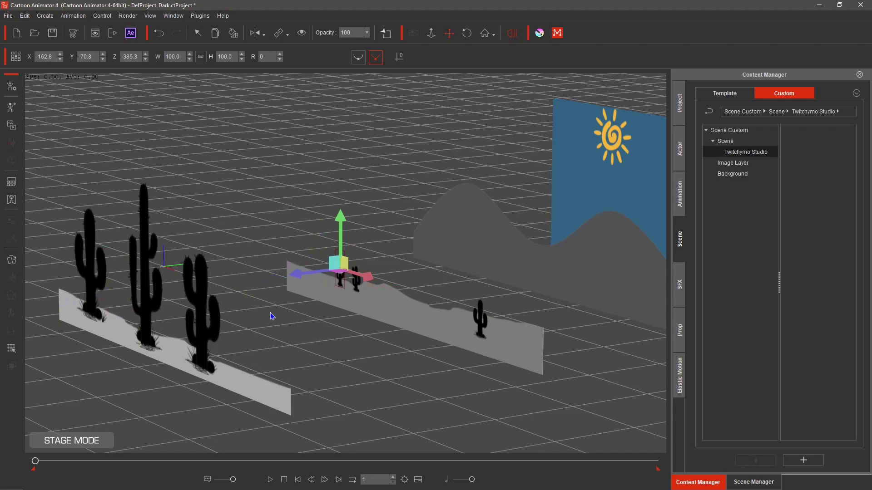
Turn off 3D View, pan the stage, and select the sky layer at Z -910.3
{"action": "left_click", "coordinate": [513, 33]}
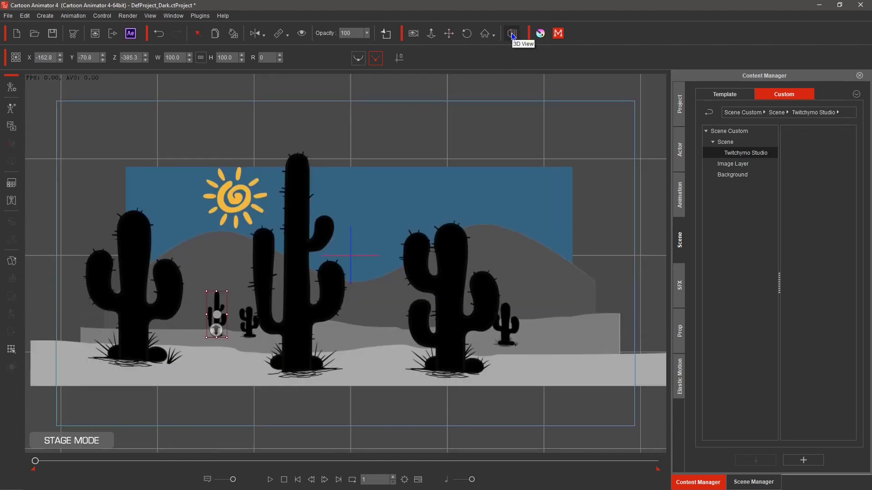
{"action": "left_click", "coordinate": [449, 33]}
{"action": "left_click_drag", "start_coordinate": [385, 225], "coordinate": [401, 204]}
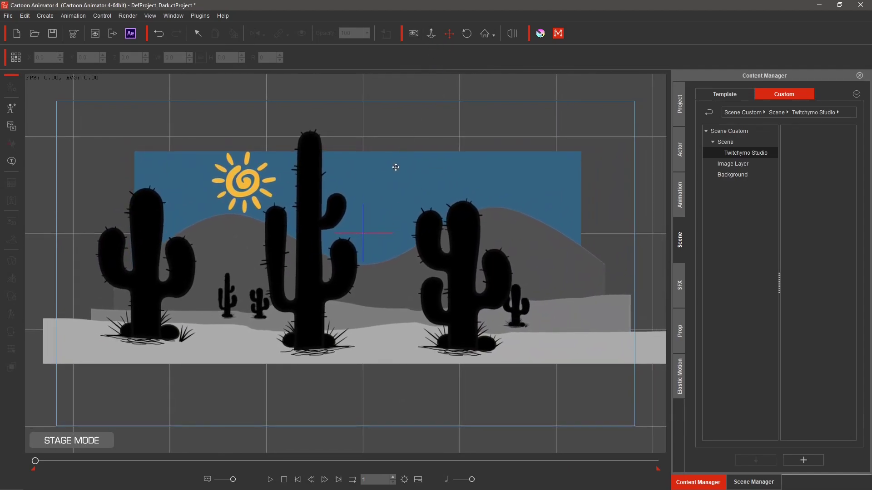
{"action": "left_click", "coordinate": [383, 185]}
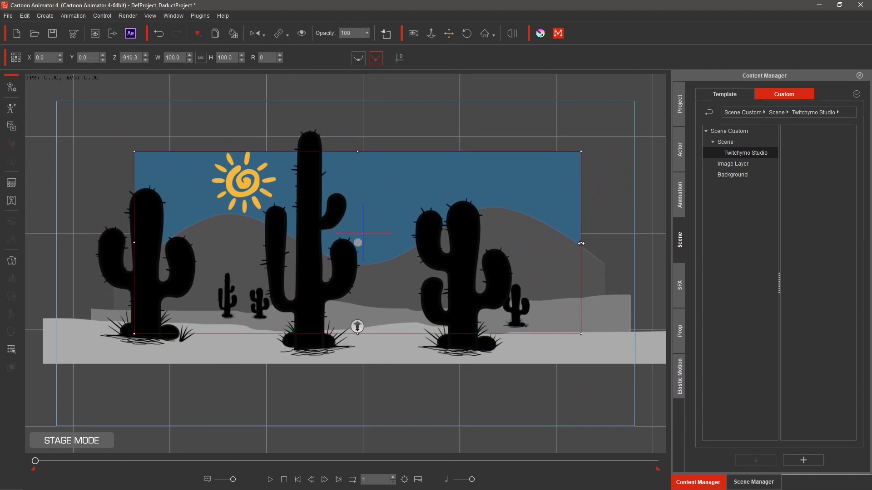
Try stretching the sky layer wider and taller, then undo back to the full-width ground layer
{"action": "left_click_drag", "start_coordinate": [581, 243], "coordinate": [668, 244]}
{"action": "left_click_drag", "start_coordinate": [358, 151], "coordinate": [359, 77]}
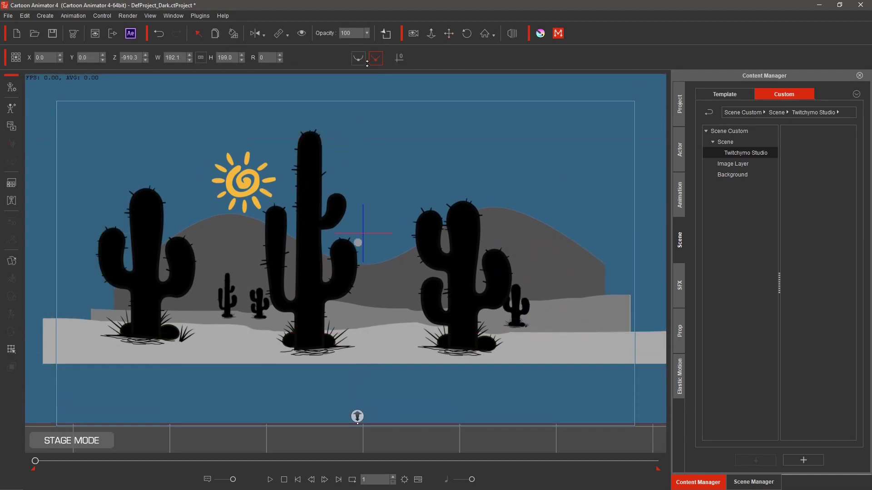
{"action": "key", "text": "ctrl+z"}
{"action": "key", "text": "ctrl+z"}
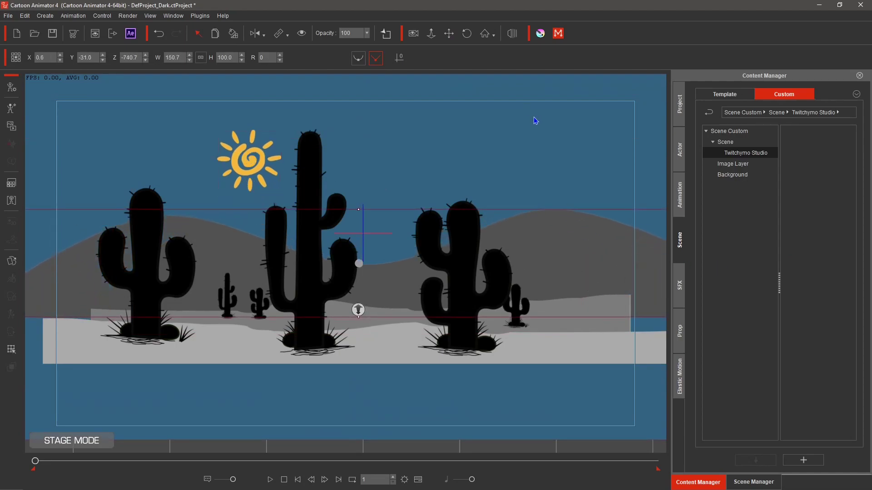
{"action": "key", "text": "ctrl+z"}
{"action": "key", "text": "ctrl+z"}
{"action": "key", "text": "ctrl+z"}
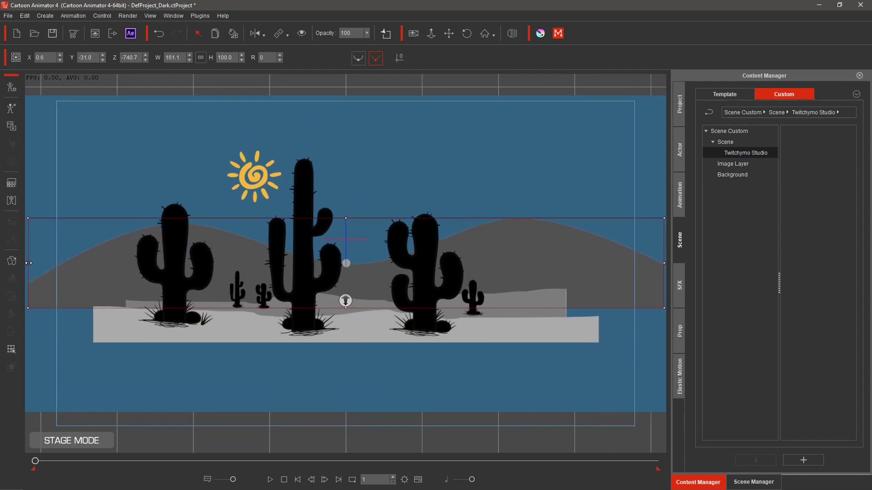
{"action": "key", "text": "ctrl+z"}
{"action": "key", "text": "ctrl+z"}
{"action": "key", "text": "ctrl+z"}
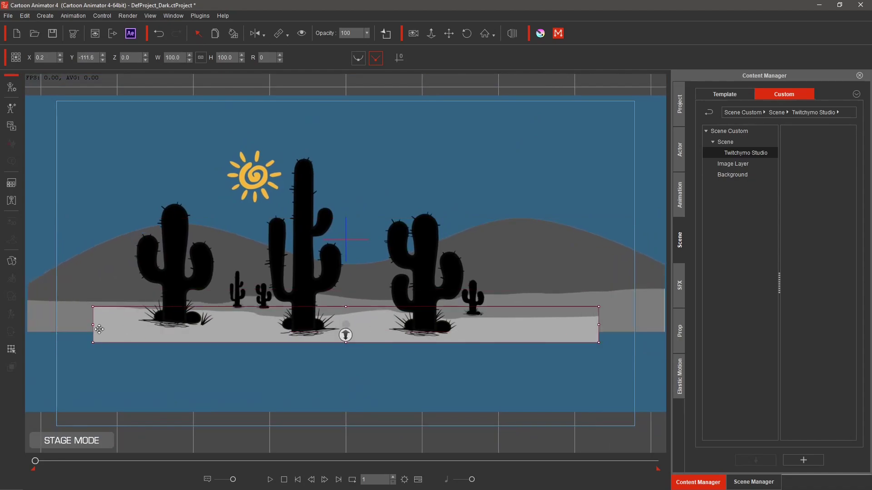
{"action": "key", "text": "ctrl+z"}
Pull the ground's left edge to the stage edge and pan the camera to preview the parallax
{"action": "left_click_drag", "start_coordinate": [28, 330], "coordinate": [26, 330]}
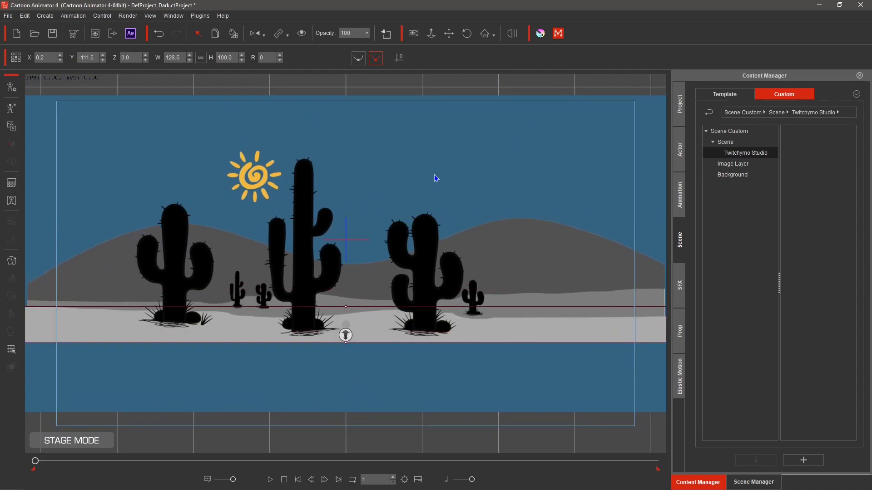
{"action": "left_click", "coordinate": [449, 33]}
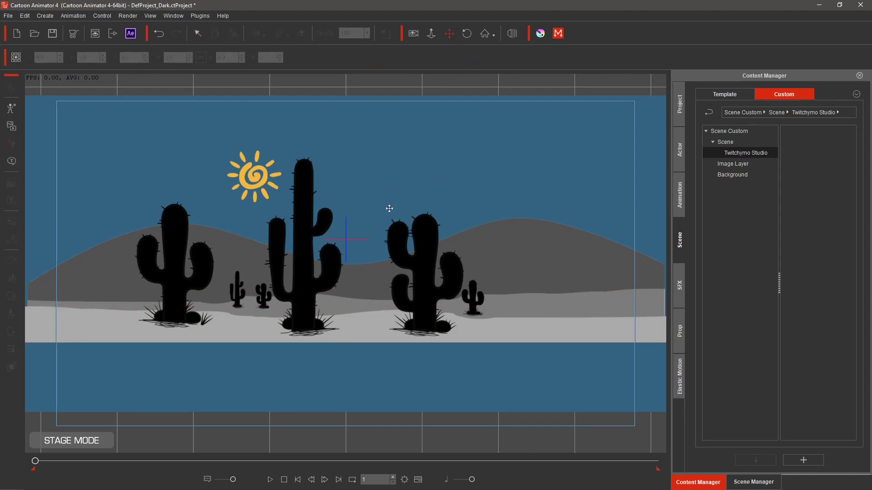
{"action": "mouse_move", "coordinate": [381, 211]}
{"action": "left_mouse_down"}
{"action": "mouse_move", "coordinate": [399, 189]}
{"action": "mouse_move", "coordinate": [459, 184]}
{"action": "mouse_move", "coordinate": [683, 214]}
{"action": "mouse_move", "coordinate": [218, 216]}
{"action": "mouse_move", "coordinate": [214, 253]}
{"action": "mouse_move", "coordinate": [249, 296]}
{"action": "mouse_move", "coordinate": [281, 222]}
{"action": "mouse_move", "coordinate": [389, 222]}
{"action": "left_mouse_up"}
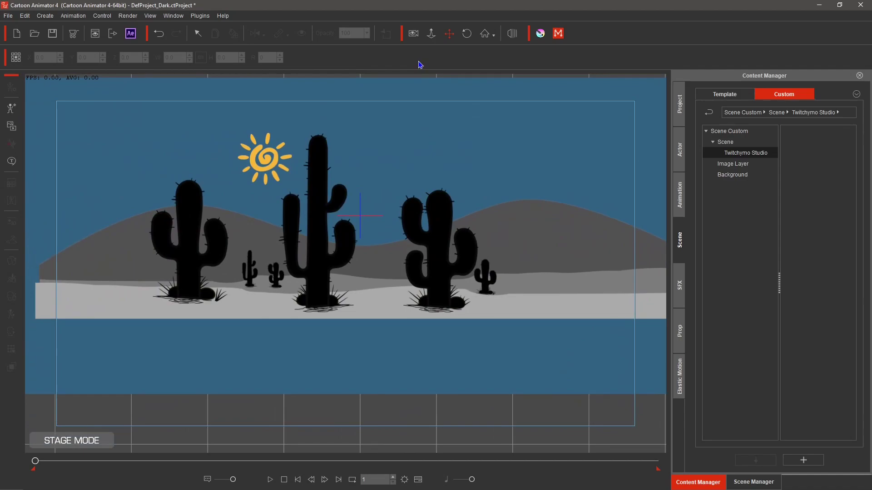
Add the scene to Custom scenes as 'cacti-scene' and double-click it to load onto the stage
{"action": "left_click", "coordinate": [803, 461]}
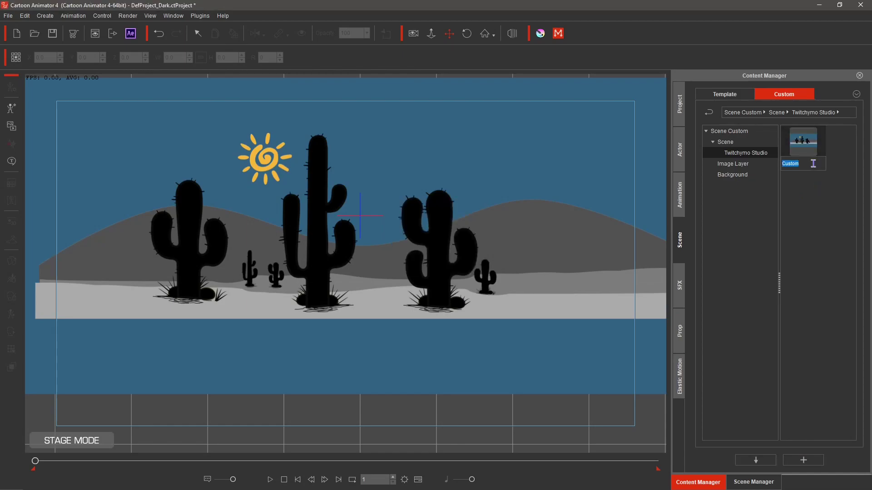
{"action": "type", "text": "cacti-scene"}
{"action": "left_click", "coordinate": [806, 196]}
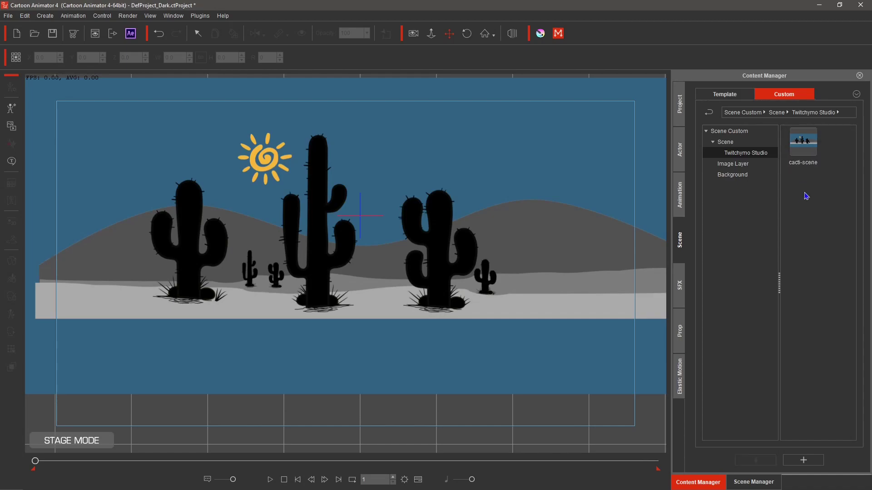
{"action": "double_click", "coordinate": [803, 142]}
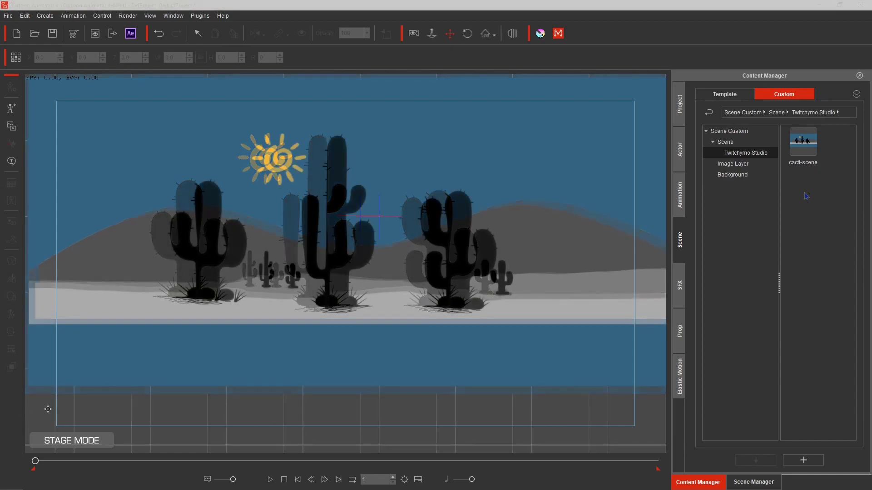
Pan through the camera view, then cut the project's total length from 2000 to 250 frames
{"action": "left_click", "coordinate": [414, 35]}
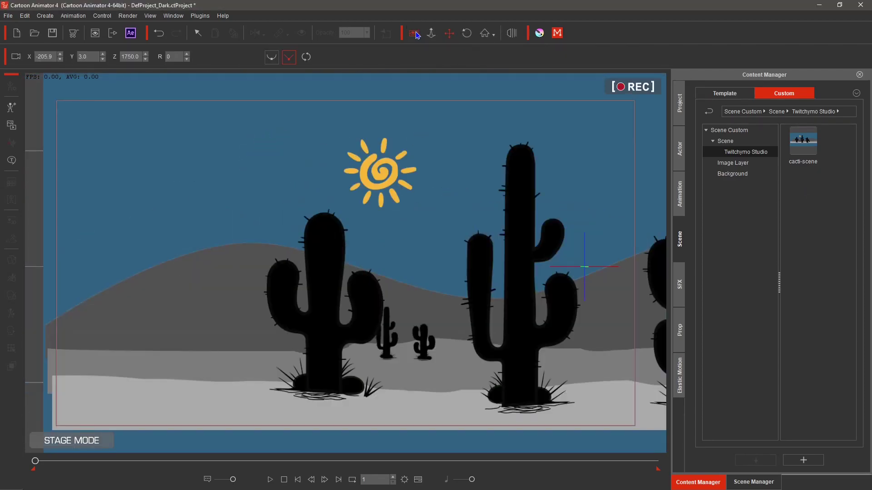
{"action": "left_click_drag", "start_coordinate": [451, 213], "coordinate": [69, 211]}
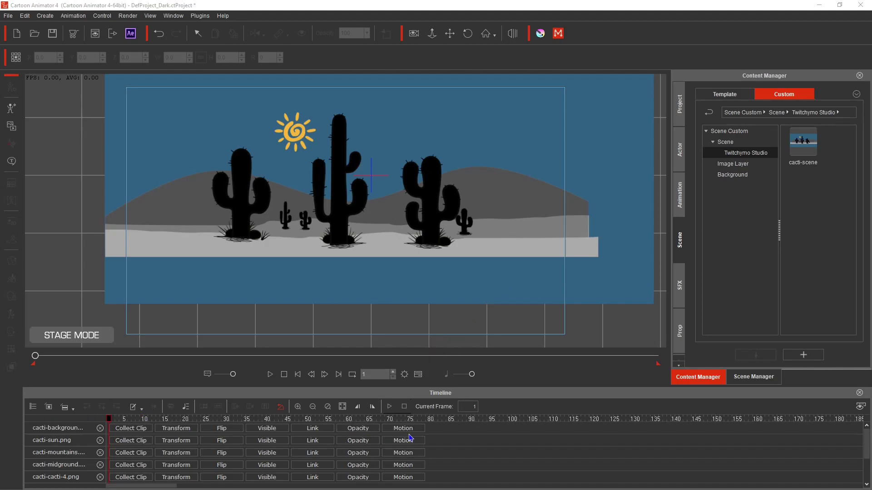
{"action": "left_click", "coordinate": [405, 374]}
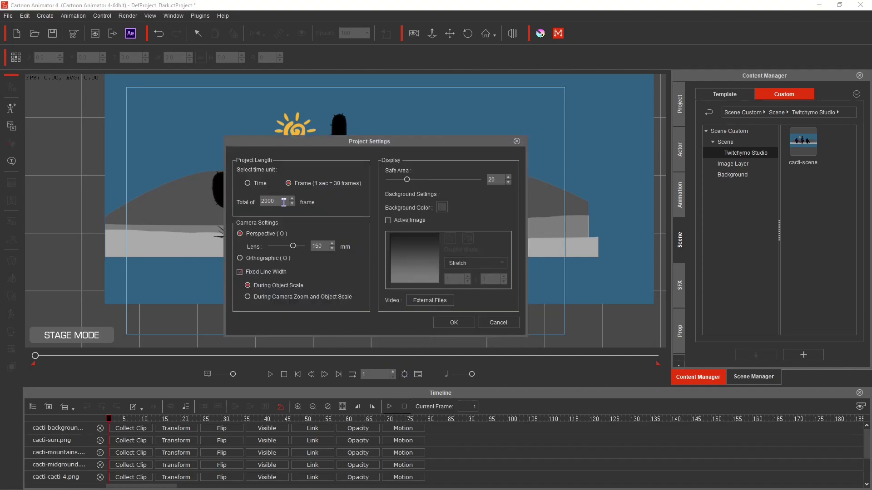
{"action": "left_click_drag", "start_coordinate": [283, 201], "coordinate": [253, 201]}
{"action": "left_click", "coordinate": [454, 323]}
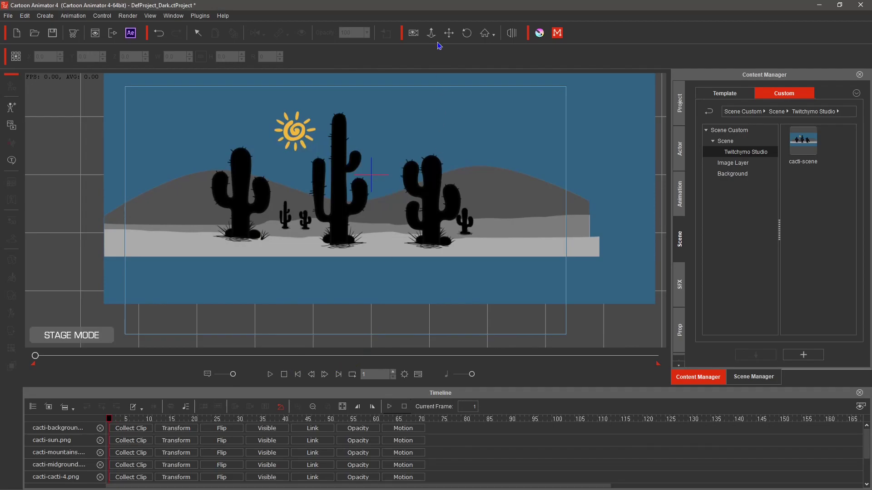
In camera view, set the camera's start position at frame 1, then jump to frame 250
{"action": "left_click", "coordinate": [414, 36]}
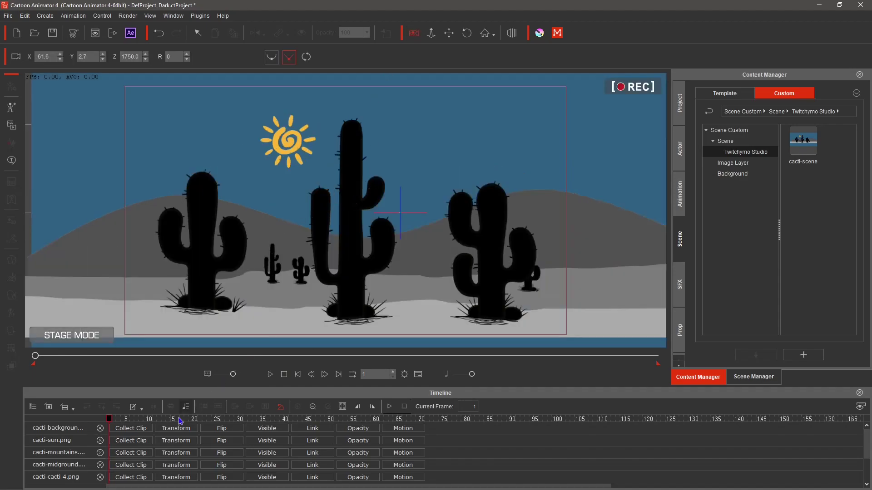
{"action": "left_click_drag", "start_coordinate": [288, 183], "coordinate": [415, 186]}
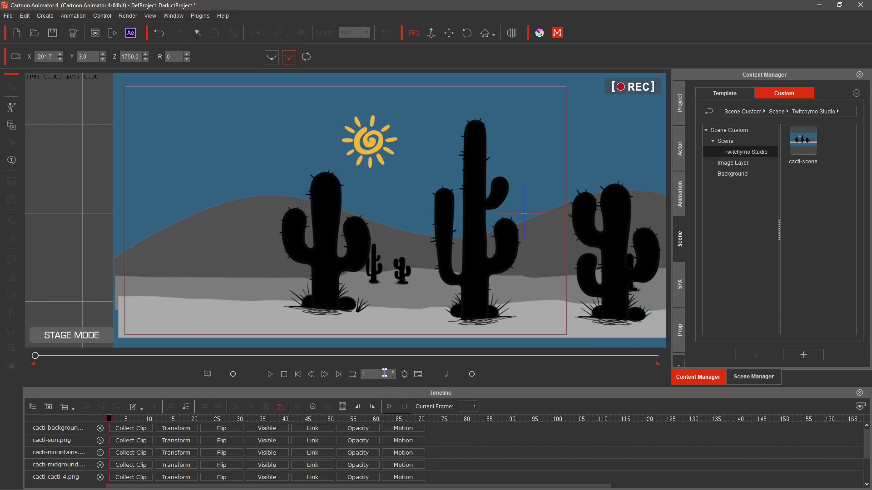
{"action": "left_click_drag", "start_coordinate": [381, 373], "coordinate": [360, 377]}
{"action": "type", "text": "250"}
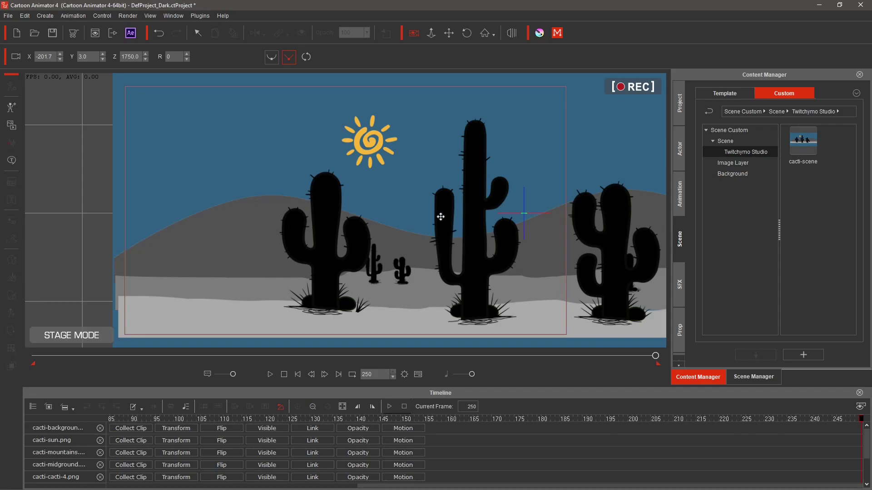
Move the camera to its final position at frame 250, then play the pan from frame 1
{"action": "left_click_drag", "start_coordinate": [442, 216], "coordinate": [262, 218]}
{"action": "left_click_drag", "start_coordinate": [424, 237], "coordinate": [304, 236]}
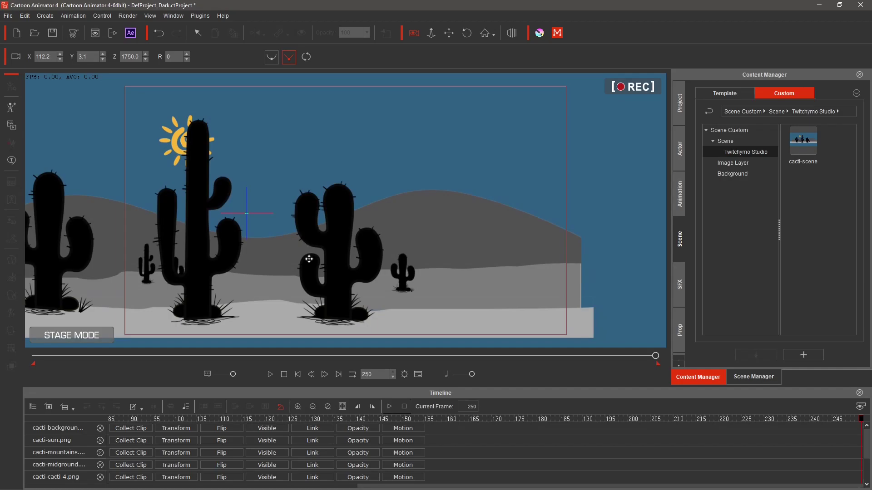
{"action": "left_click", "coordinate": [285, 377]}
{"action": "left_click", "coordinate": [271, 375]}
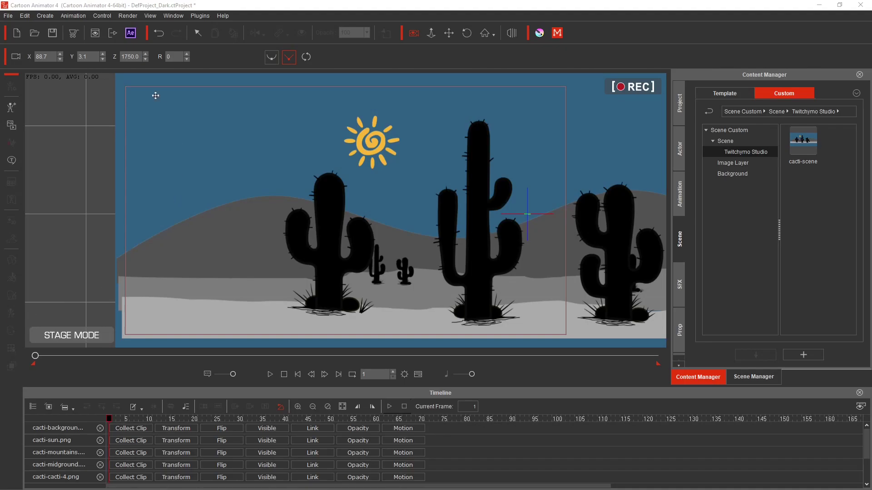
Set up a video render with MP4 format and HD 1080p frame size
{"action": "left_click", "coordinate": [126, 17]}
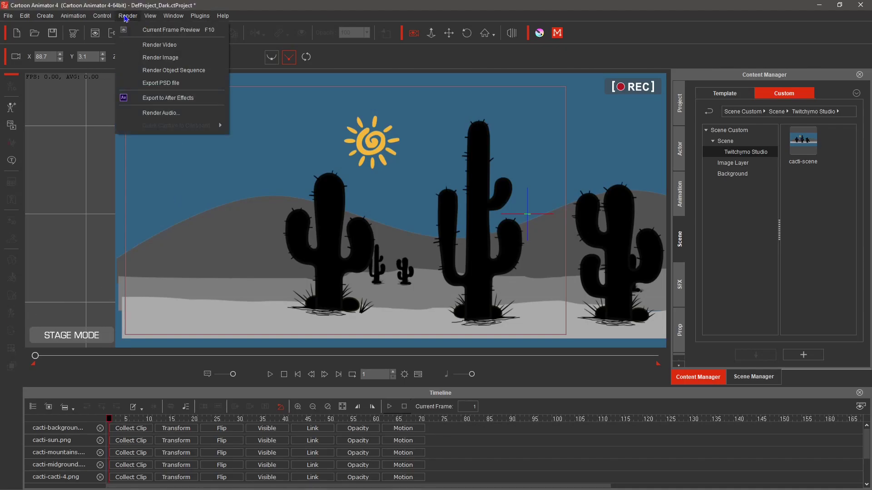
{"action": "left_click", "coordinate": [164, 50]}
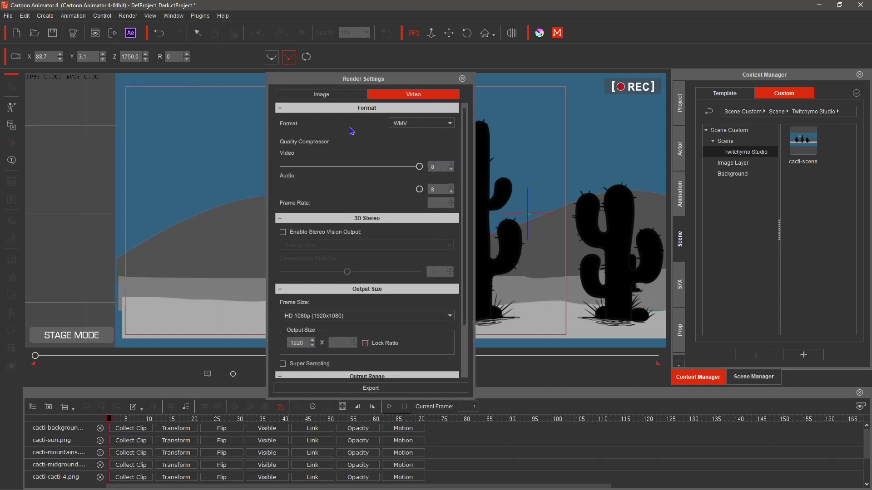
{"action": "left_click", "coordinate": [447, 123]}
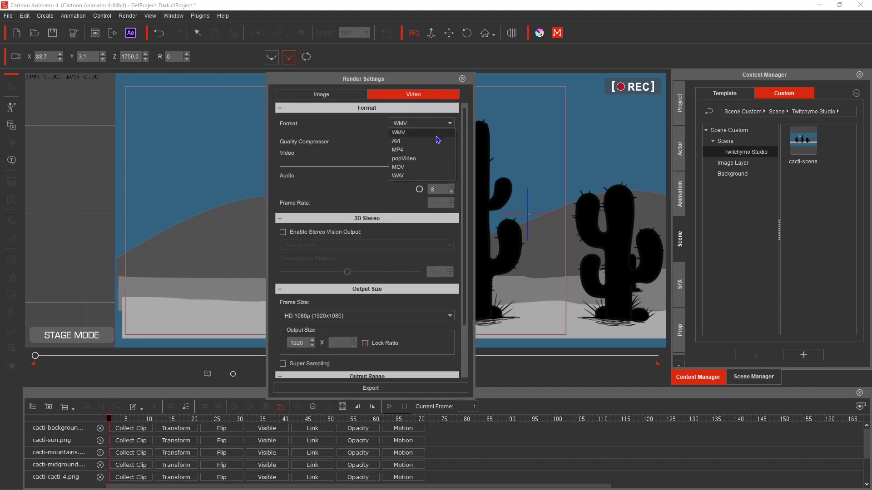
{"action": "left_click", "coordinate": [398, 150]}
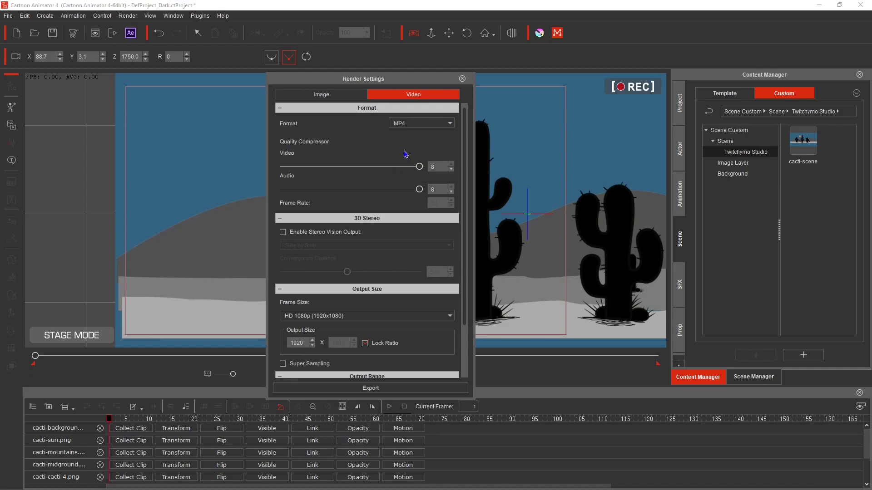
{"action": "scroll", "coordinate": [404, 206], "scroll_direction": "down", "scroll_amount": 1}
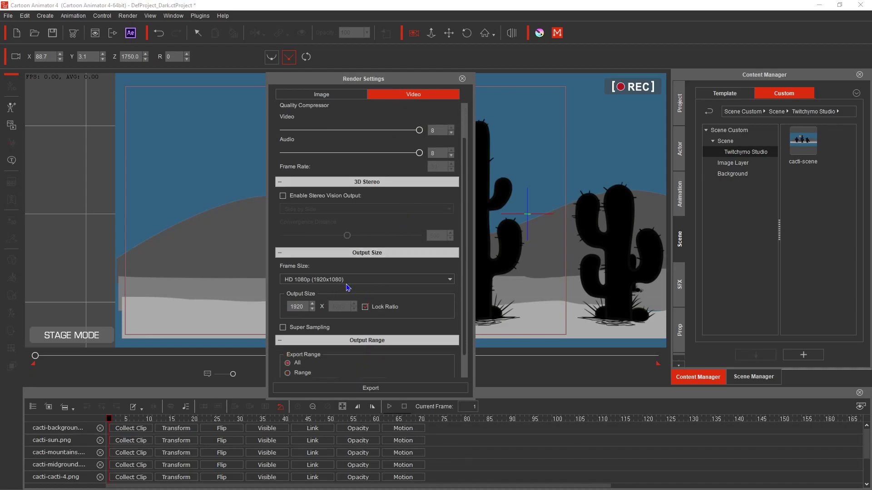
{"action": "left_click", "coordinate": [357, 281]}
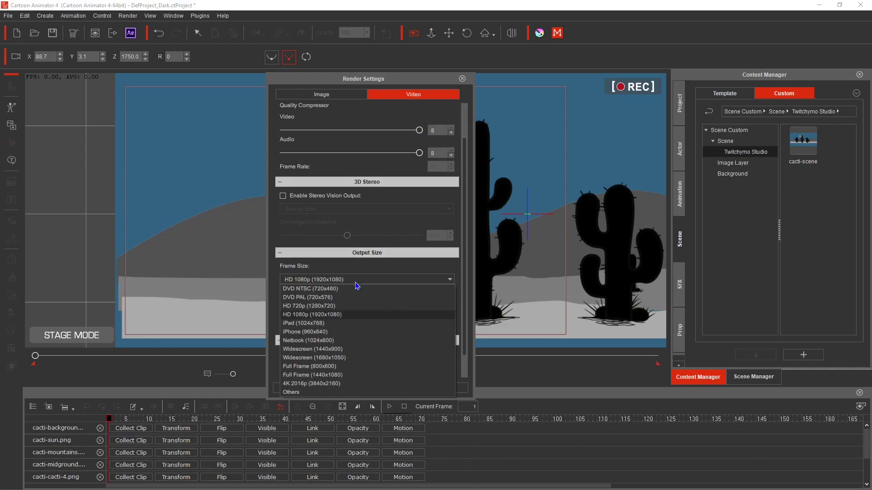
{"action": "left_click", "coordinate": [304, 315]}
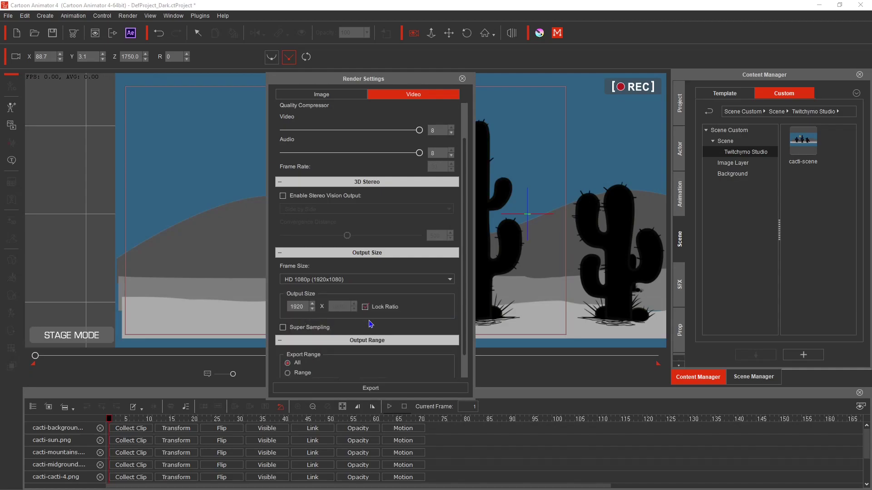
{"action": "scroll", "coordinate": [370, 323], "scroll_direction": "down", "scroll_amount": 1}
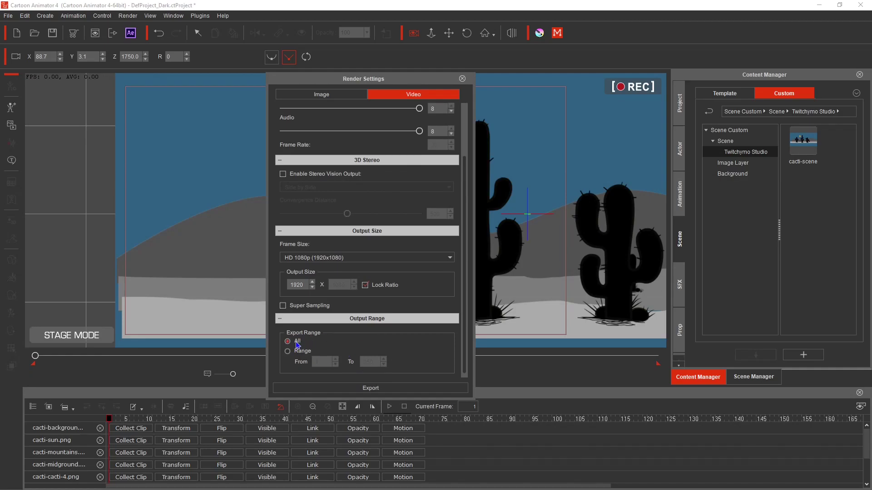
Export the video as 'cacti-scene' and choose to open the finished file
{"action": "left_click", "coordinate": [373, 390]}
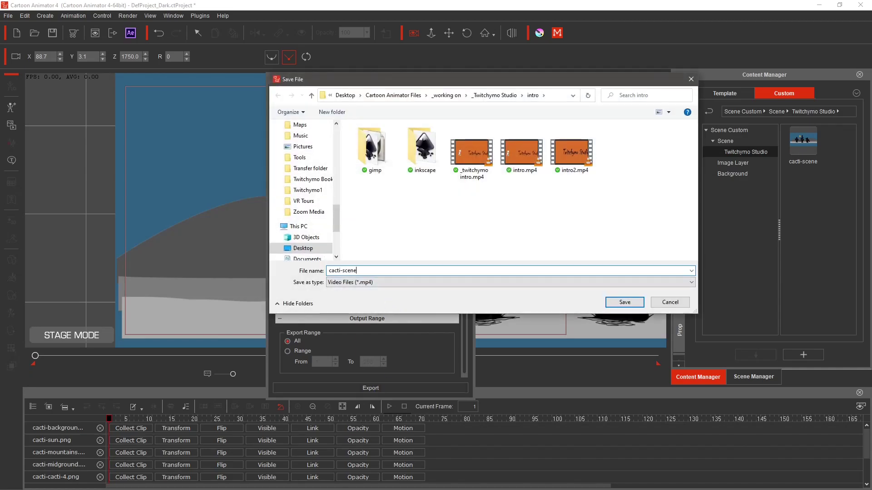
{"action": "type", "text": "cacti-scene"}
{"action": "left_click", "coordinate": [625, 302]}
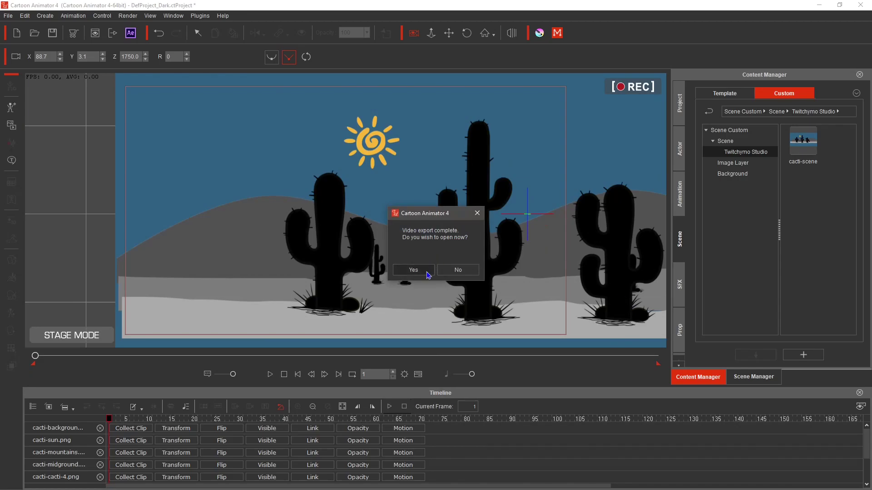
{"action": "left_click", "coordinate": [413, 270]}
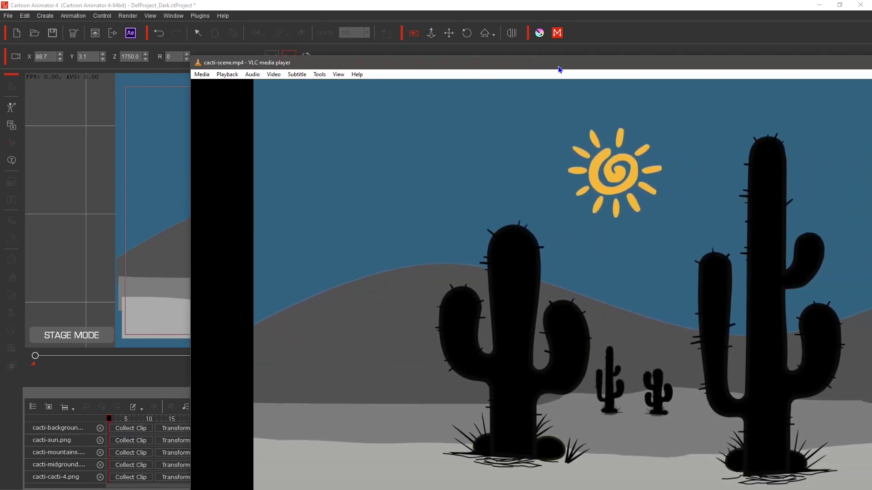
Move the VLC window to the top-left and watch cacti-scene.mp4 play its parallax pan
{"action": "left_click_drag", "start_coordinate": [559, 69], "coordinate": [369, 13]}
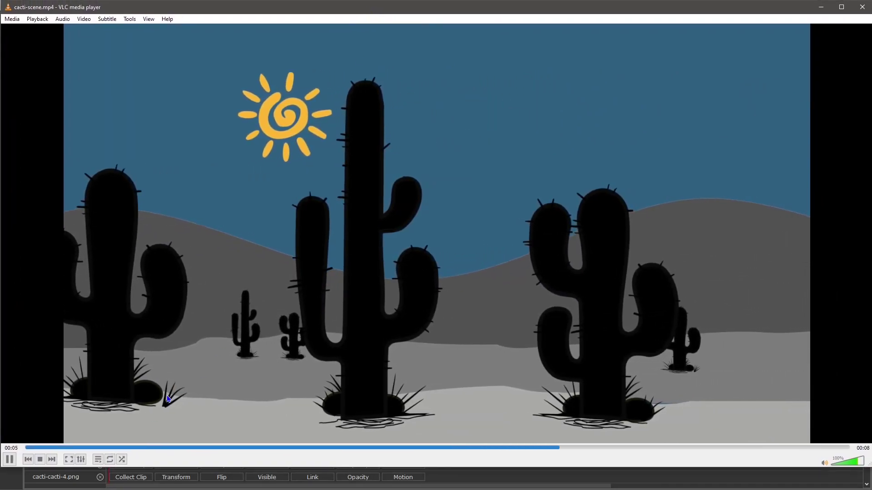